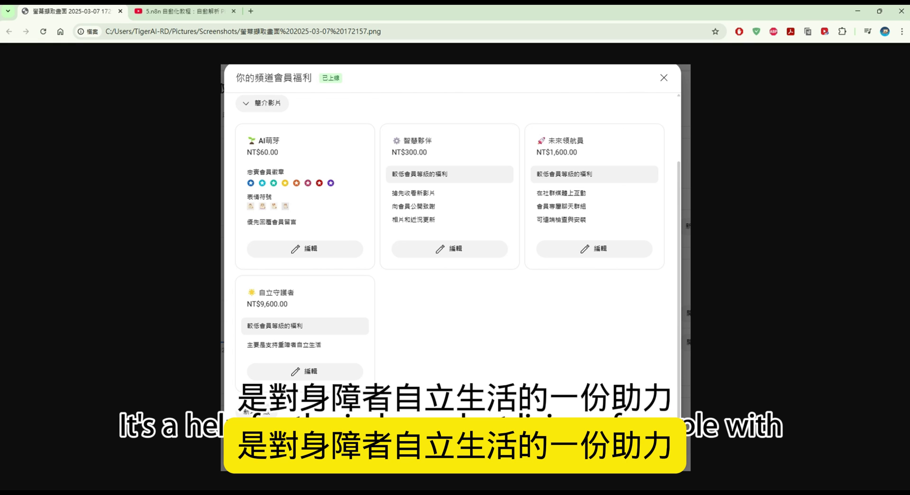
{"action": "left_click", "coordinate": [203, 10]}
{"action": "scroll", "coordinate": [344, 165], "scroll_direction": "down", "scroll_amount": 2}
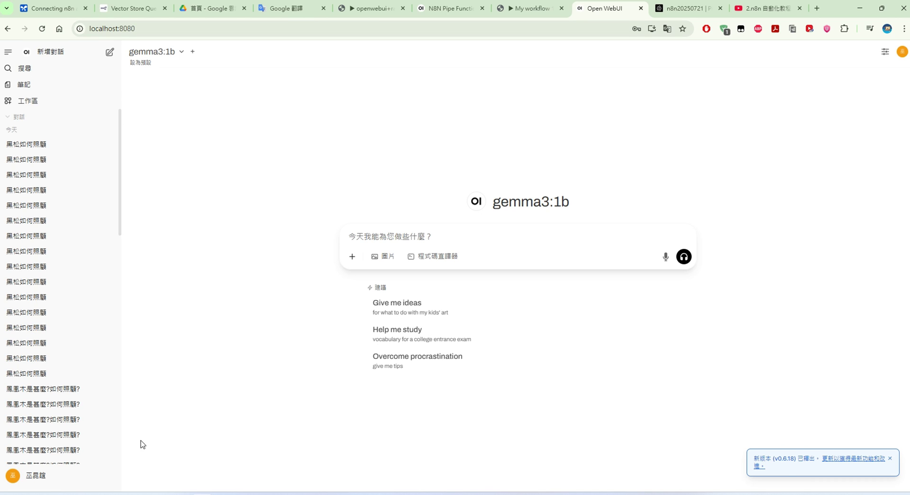
Step: Open the functions (函式) page of the administrator console (管理員控制台)
{"action": "left_click", "coordinate": [81, 480]}
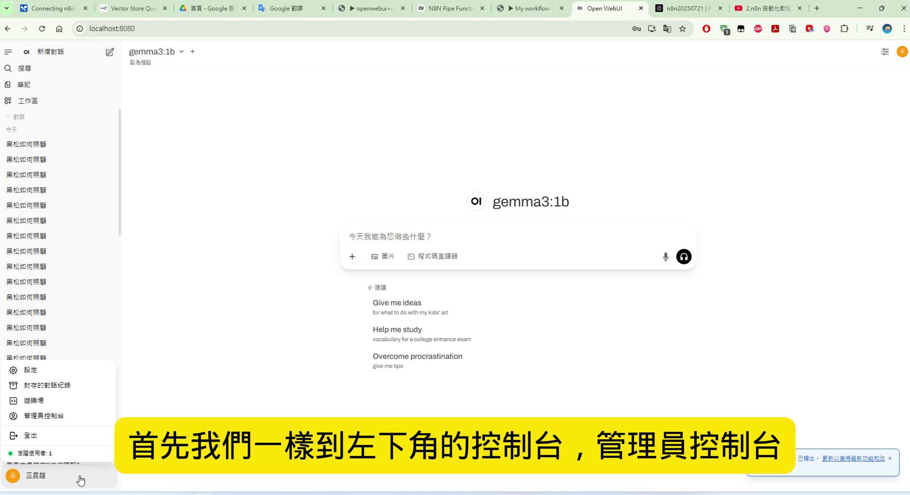
{"action": "left_click", "coordinate": [86, 419]}
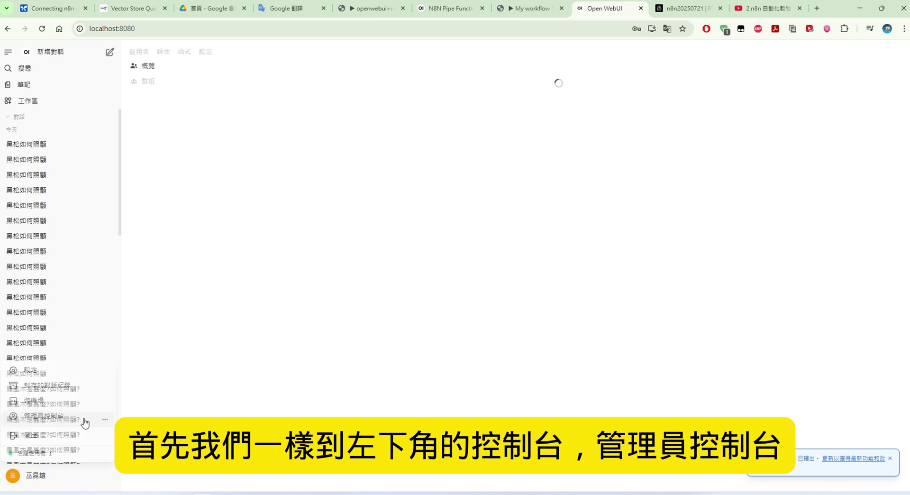
{"action": "left_click", "coordinate": [190, 53]}
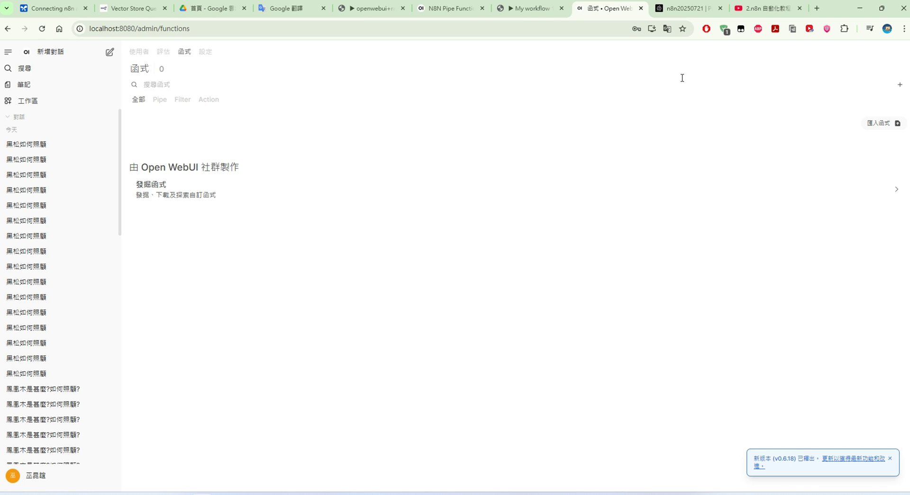
{"action": "left_click", "coordinate": [897, 85]}
{"action": "left_click", "coordinate": [882, 102]}
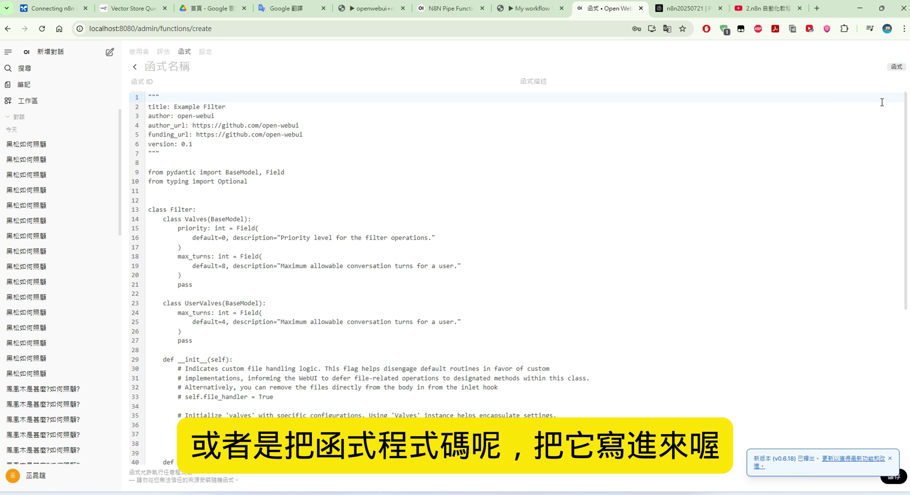
{"action": "left_click", "coordinate": [135, 67]}
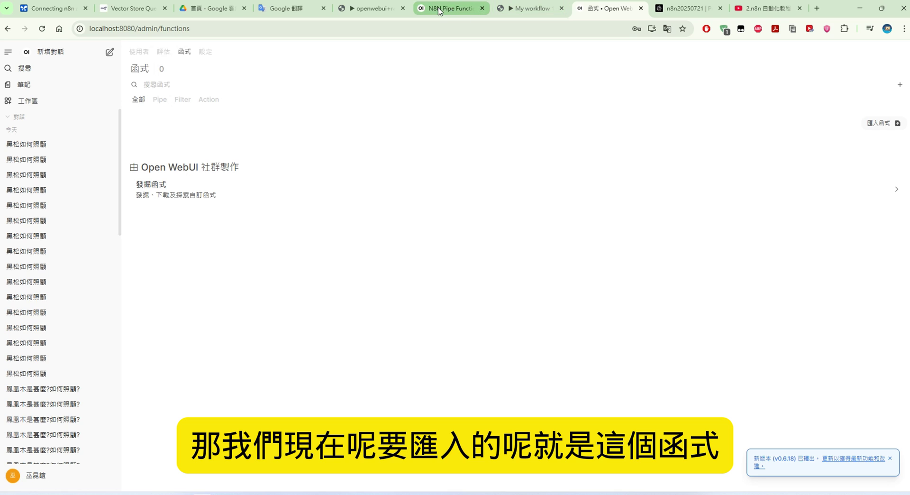
{"action": "left_click", "coordinate": [472, 8]}
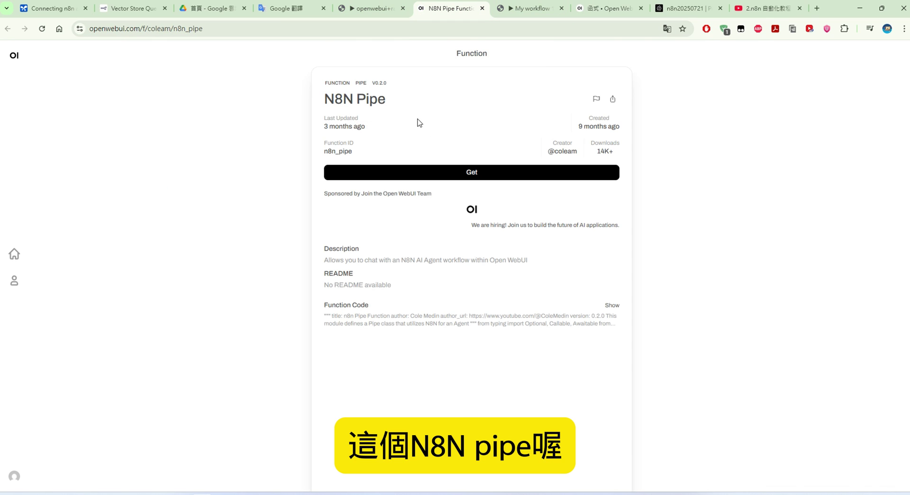
{"action": "left_click", "coordinate": [451, 172]}
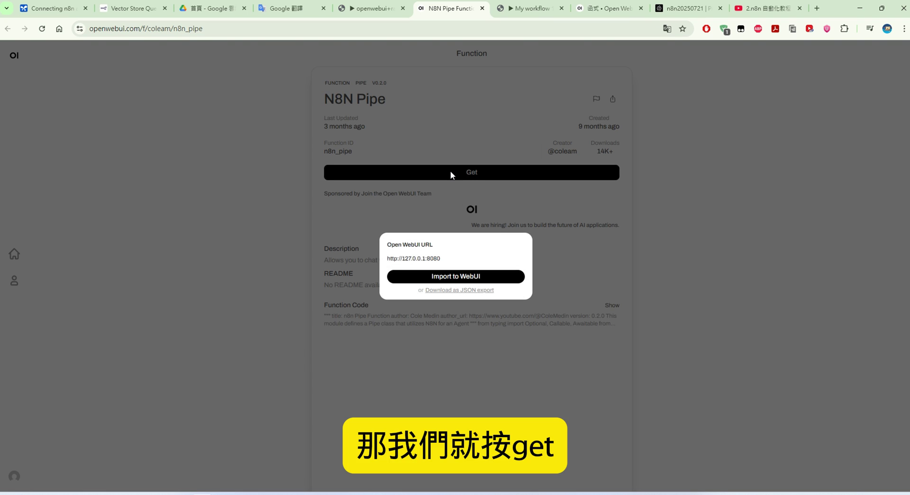
{"action": "left_click", "coordinate": [467, 278]}
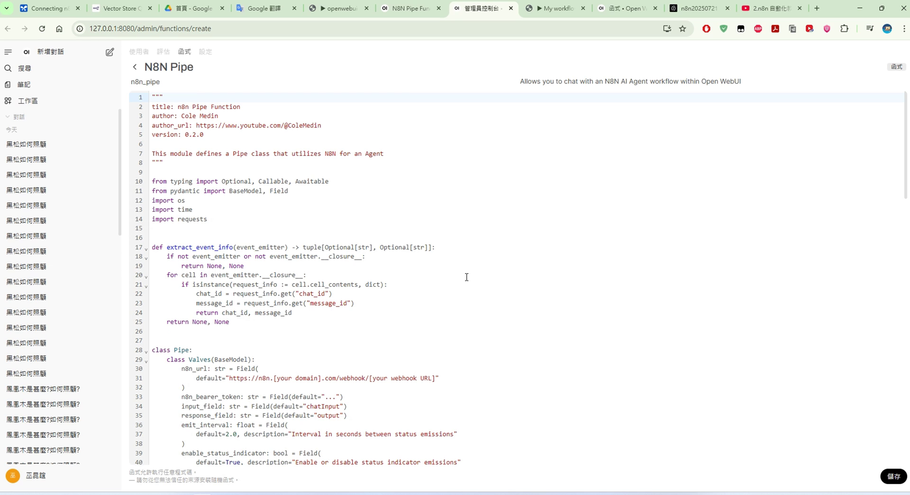
{"action": "left_click", "coordinate": [892, 475]}
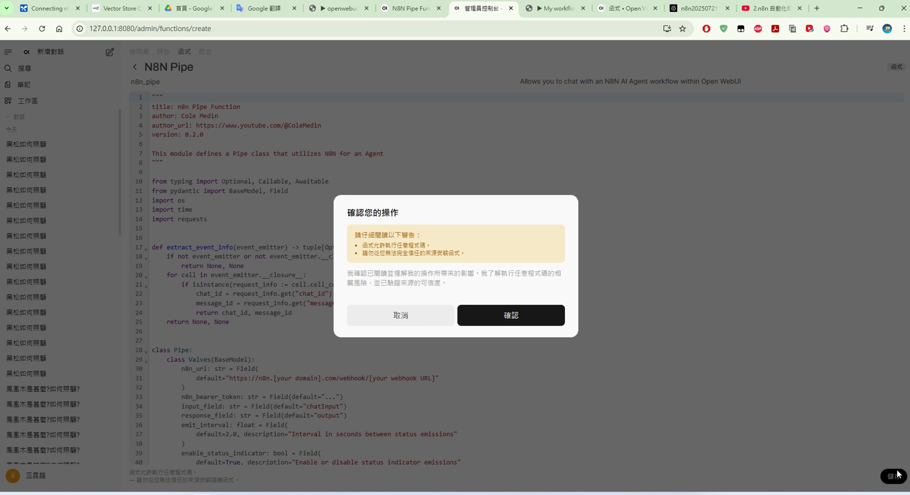
{"action": "left_click", "coordinate": [534, 315]}
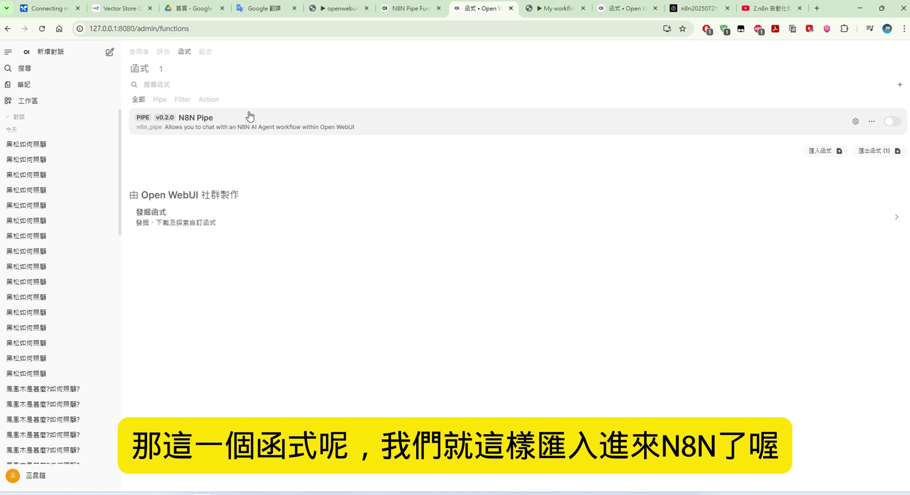
Step: Enable the N8N Pipe function and switch its N8N Url, Input Field, Response Field and Emit Interval valves to custom, leaving the Bearer Token on default
{"action": "left_click", "coordinate": [892, 121]}
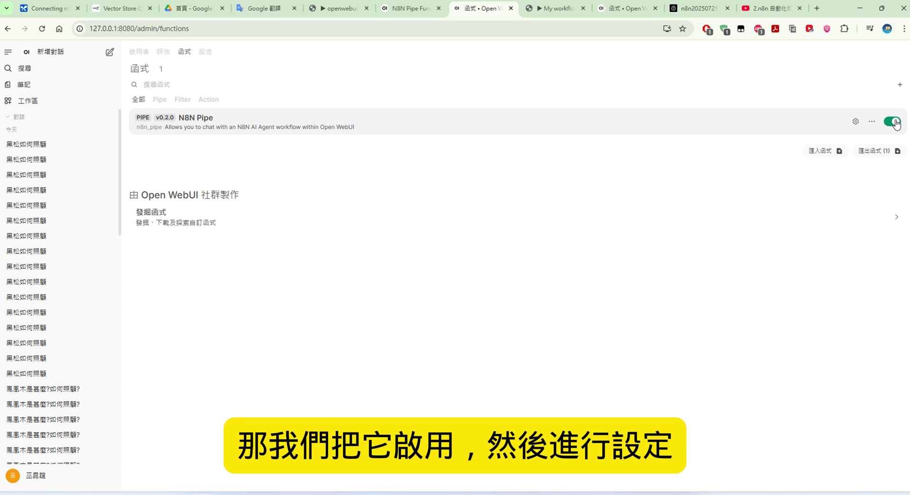
{"action": "left_click", "coordinate": [854, 122]}
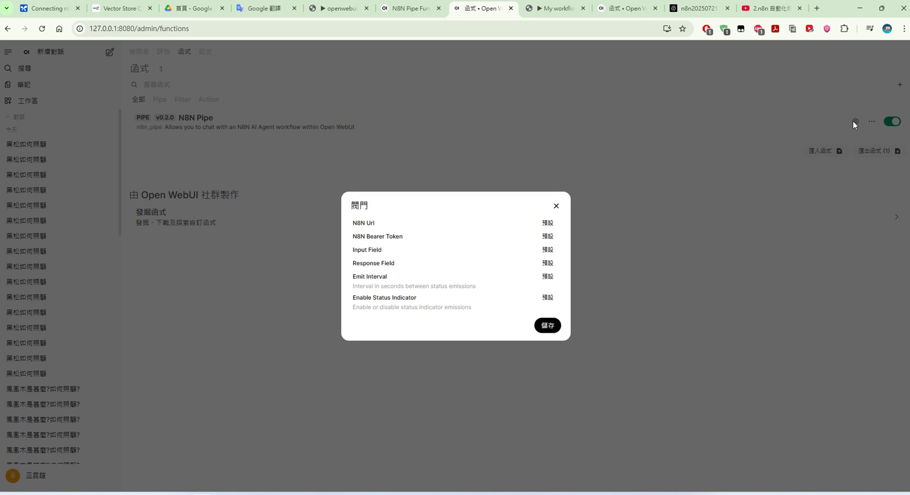
{"action": "left_click", "coordinate": [548, 223]}
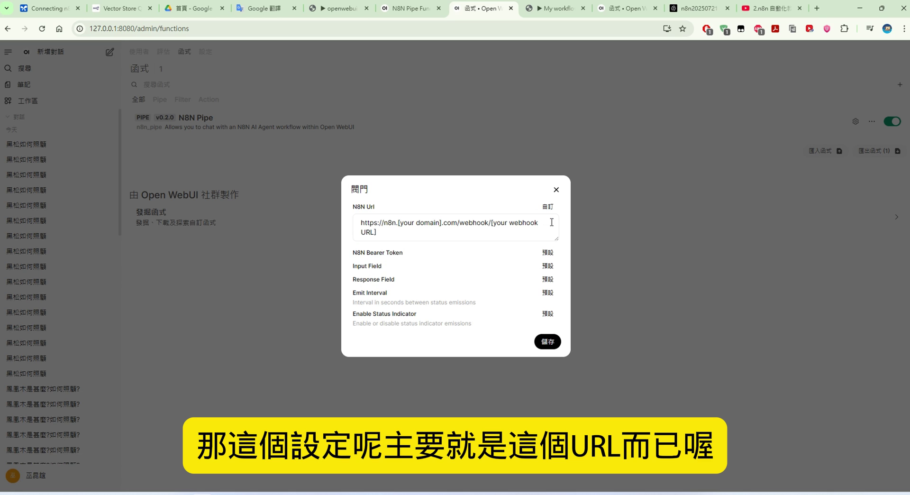
{"action": "left_click", "coordinate": [548, 266]}
{"action": "left_click", "coordinate": [550, 297]}
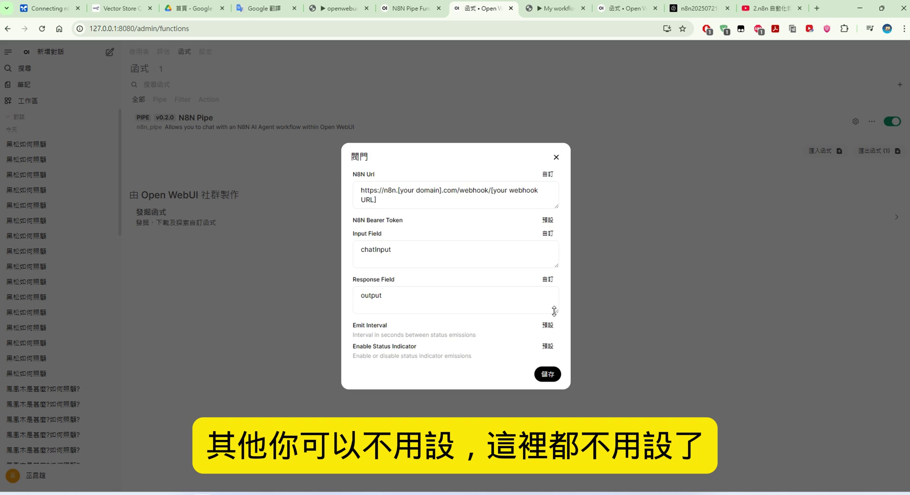
{"action": "left_click", "coordinate": [551, 323]}
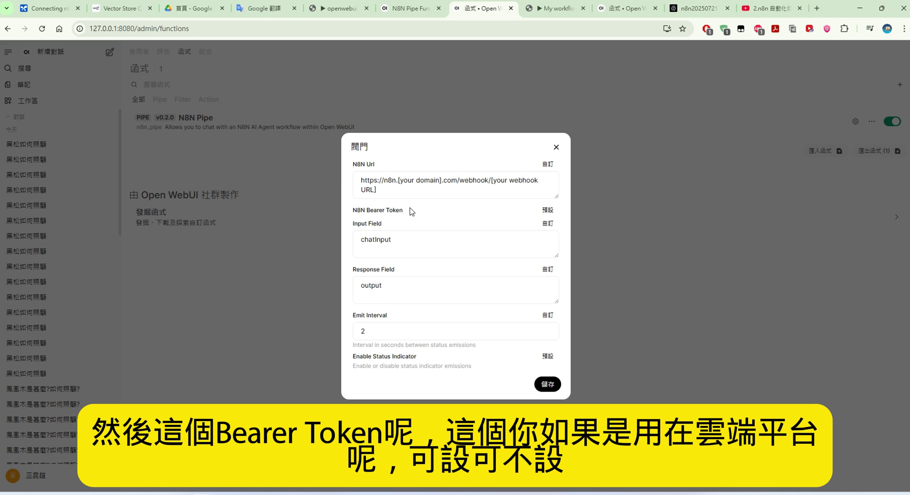
{"action": "left_click", "coordinate": [548, 210]}
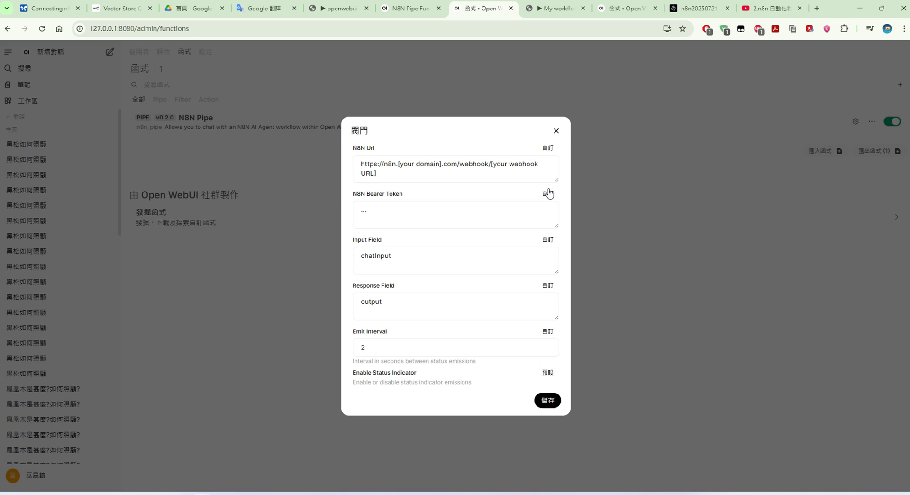
{"action": "left_click", "coordinate": [548, 194]}
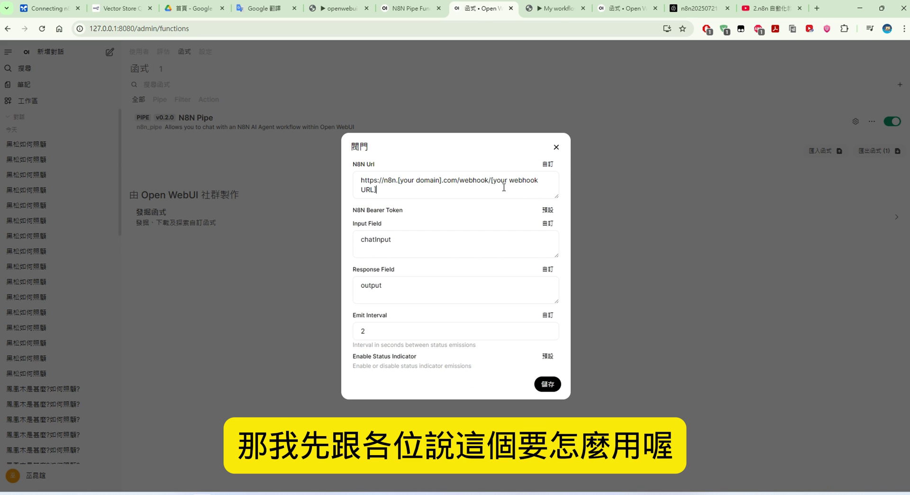
Step: Switch to the empty n8n workflow and add an "On webhook call" trigger as its first step
{"action": "left_click", "coordinate": [566, 8]}
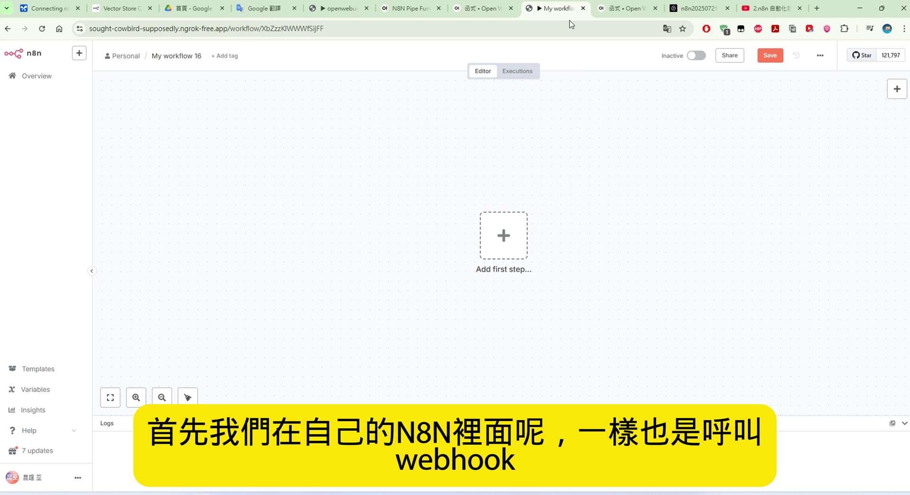
{"action": "left_click", "coordinate": [516, 229]}
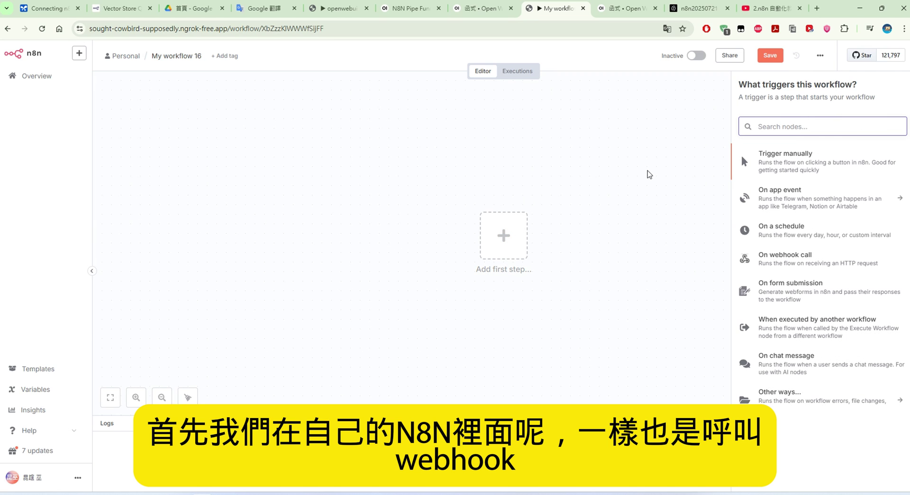
{"action": "left_click", "coordinate": [835, 258]}
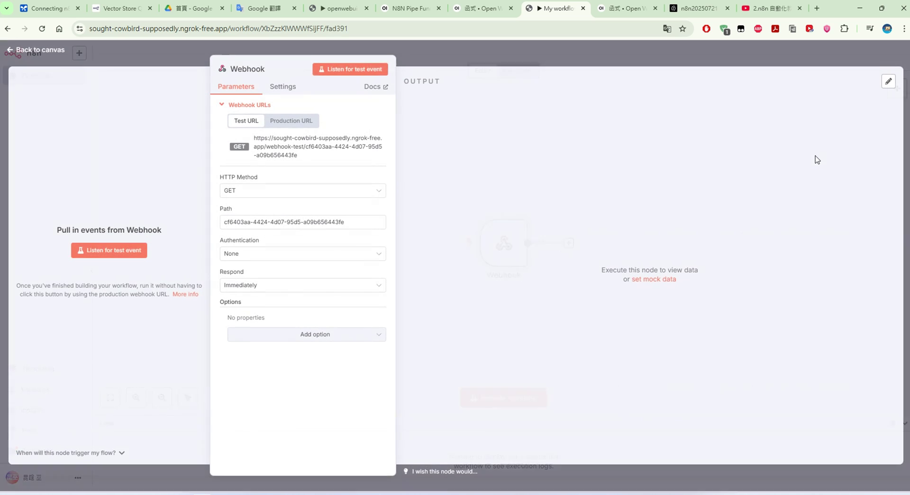
Step: Set the Webhook node's path to testn8n
{"action": "left_click_drag", "start_coordinate": [372, 223], "coordinate": [235, 211]}
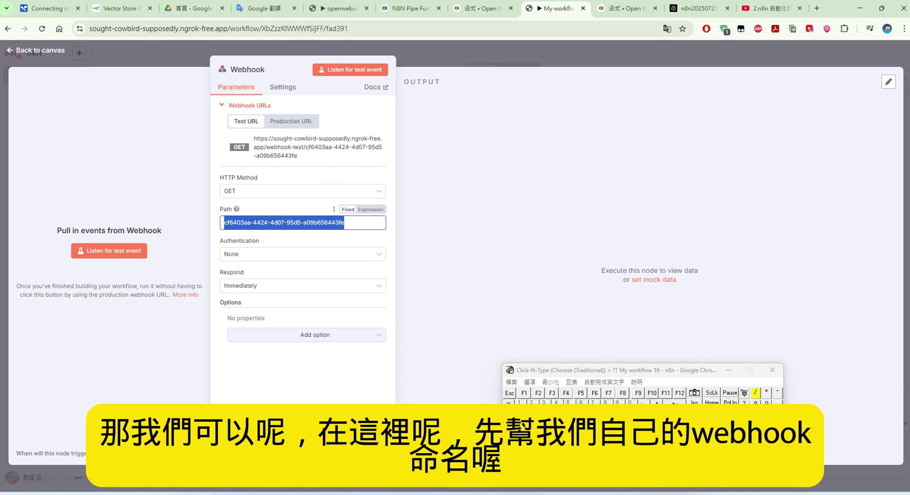
{"action": "type", "text": "t"}
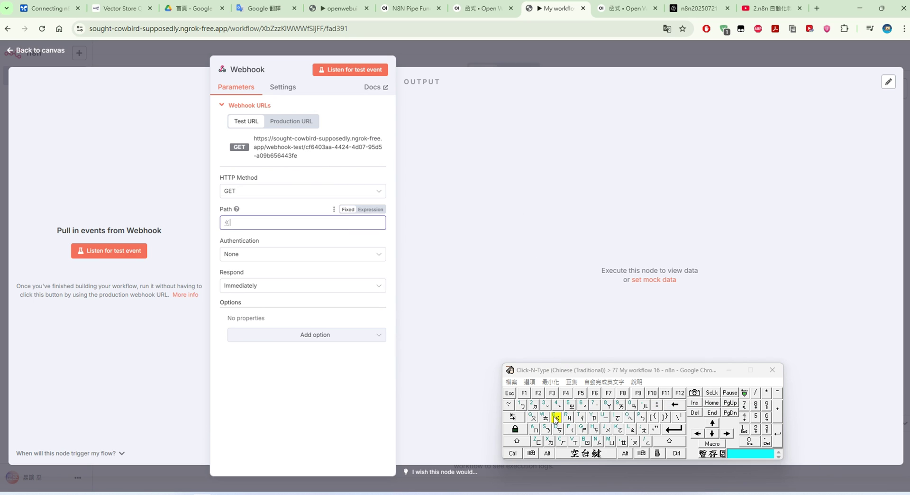
{"action": "key", "text": "BackSpace"}
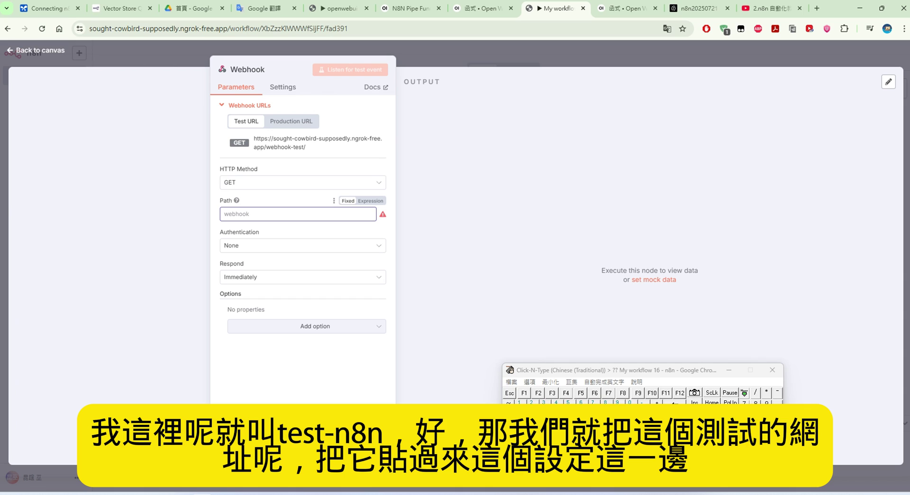
{"action": "type", "text": "testn8n"}
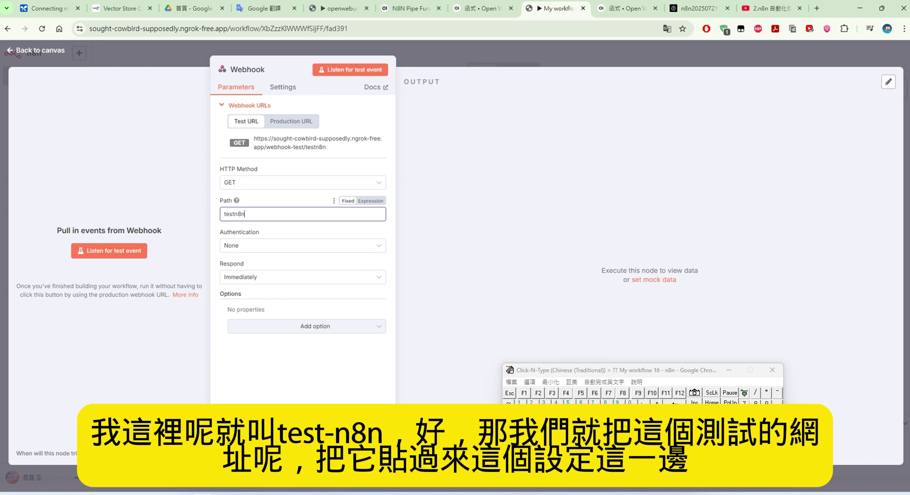
{"action": "left_click", "coordinate": [729, 370]}
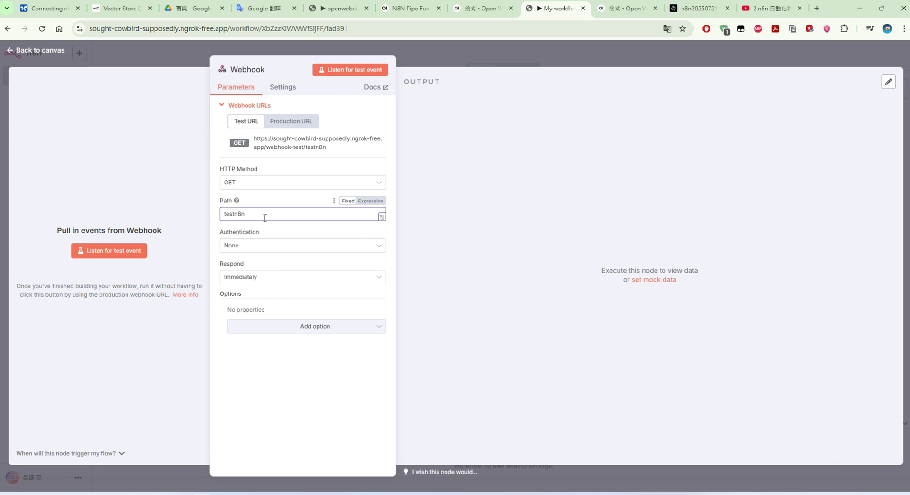
Step: Copy the webhook's test URL, close the duplicate localhost:8080 functions page and return to the N8N Pipe valves in Open WebUI
{"action": "left_click_drag", "start_coordinate": [265, 218], "coordinate": [212, 215]}
{"action": "left_click", "coordinate": [308, 150]}
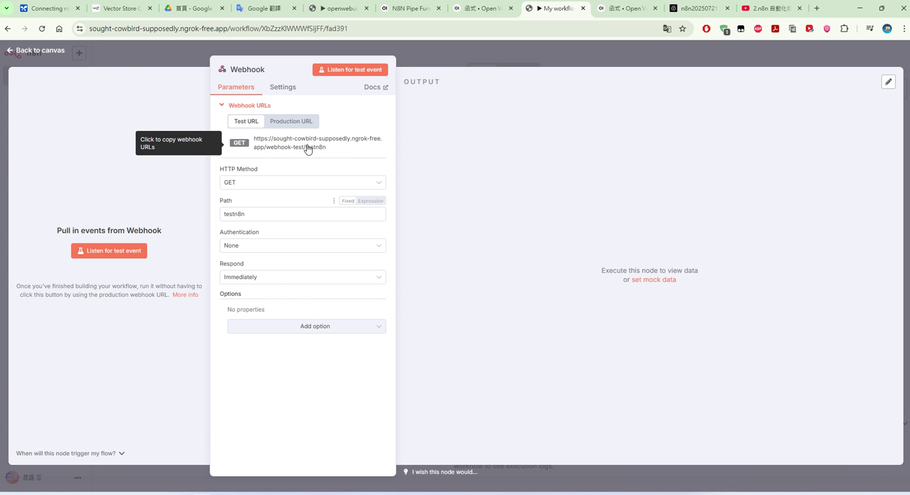
{"action": "left_click", "coordinate": [633, 9]}
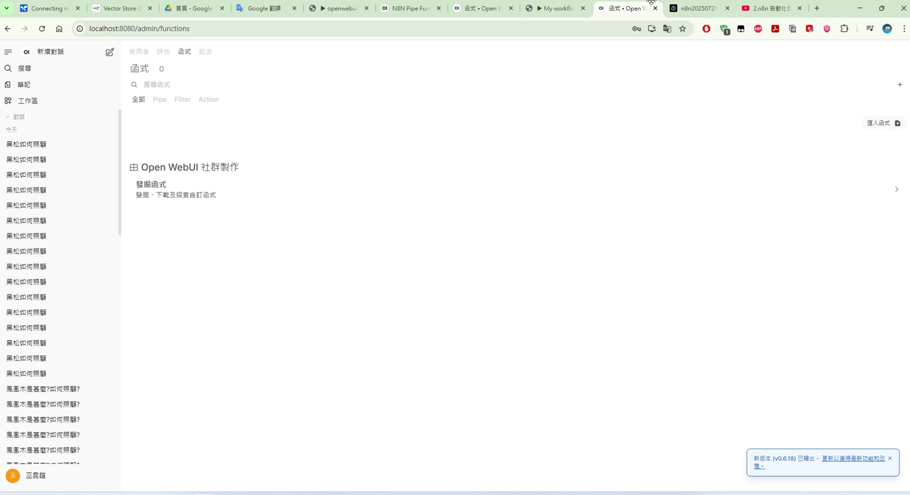
{"action": "left_click", "coordinate": [656, 8]}
{"action": "left_click", "coordinate": [478, 8]}
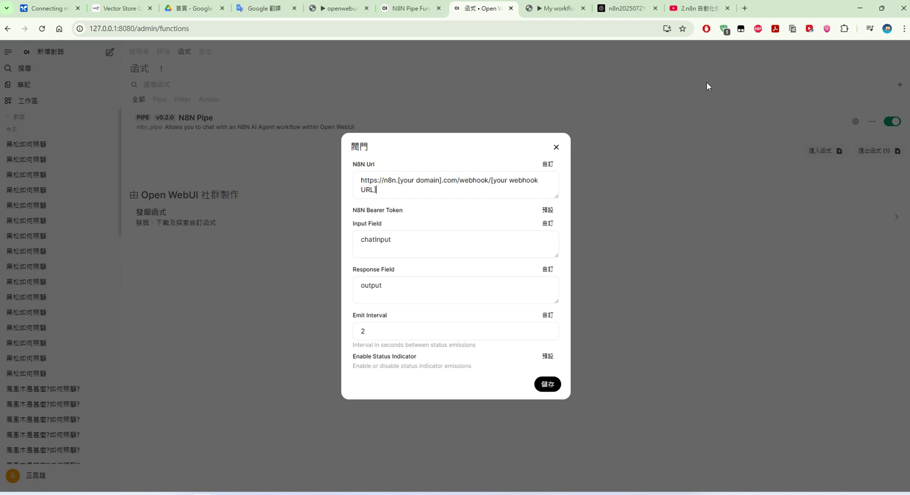
{"action": "left_click_drag", "start_coordinate": [480, 195], "coordinate": [339, 178]}
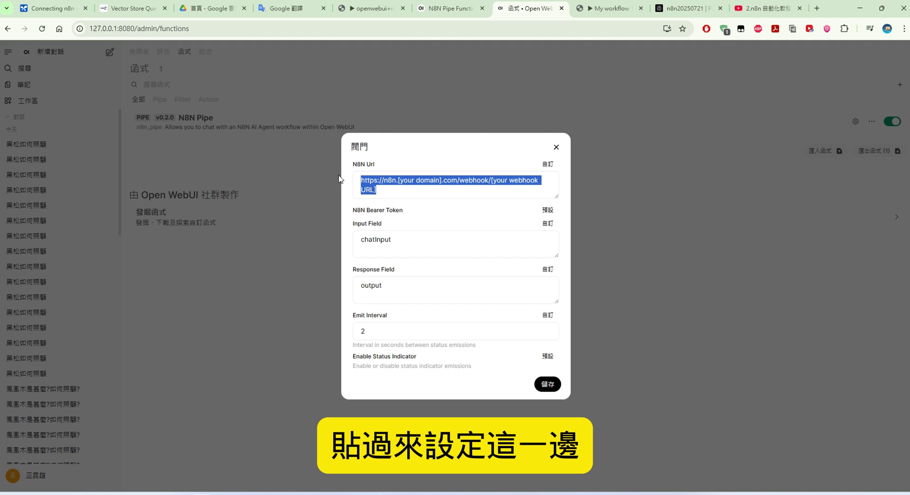
{"action": "right_click", "coordinate": [425, 179]}
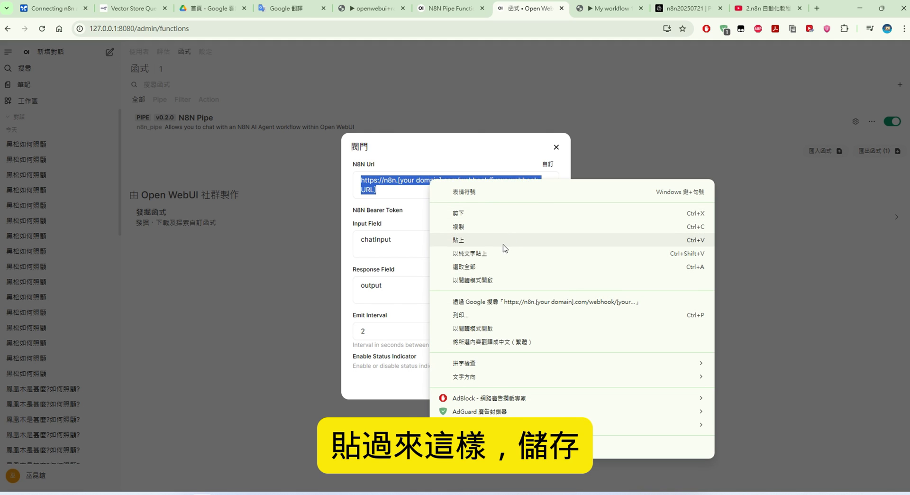
{"action": "left_click", "coordinate": [503, 245]}
{"action": "left_click", "coordinate": [548, 384]}
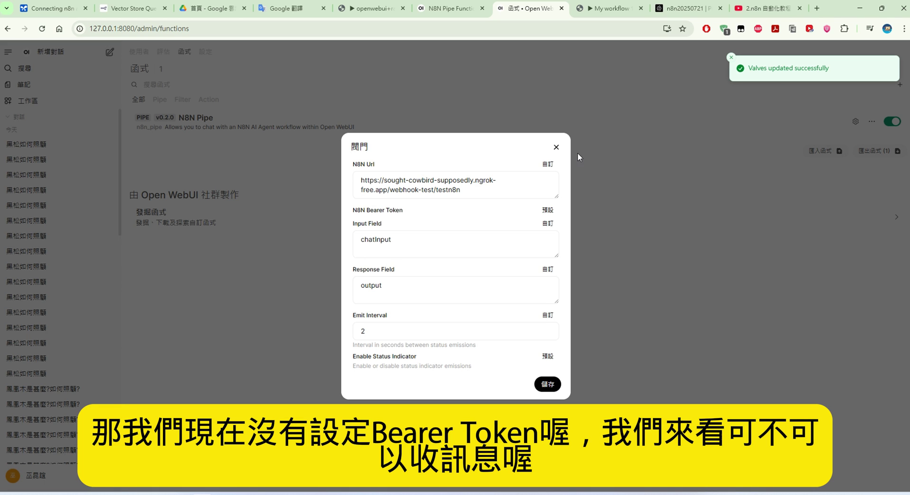
{"action": "left_click", "coordinate": [556, 147]}
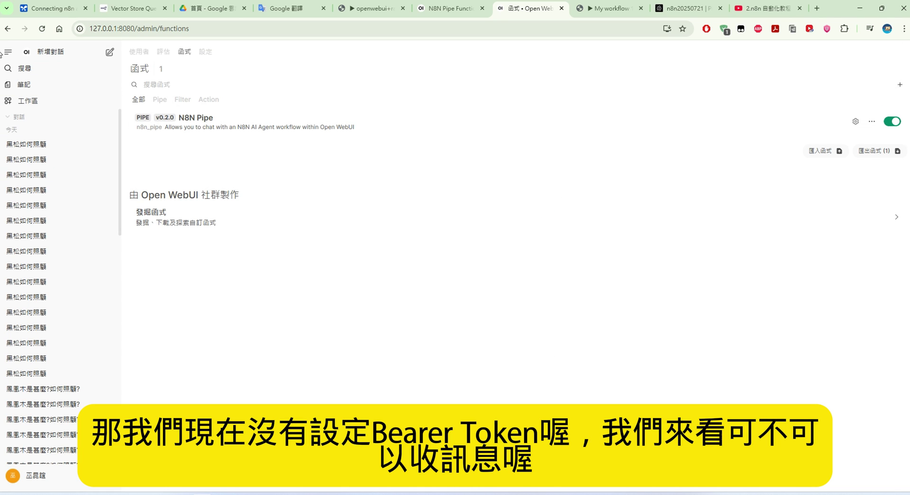
Step: Switch to the n8n workflow, set the Webhook node's HTTP method to POST and start listening for a test event
{"action": "left_click", "coordinate": [109, 54]}
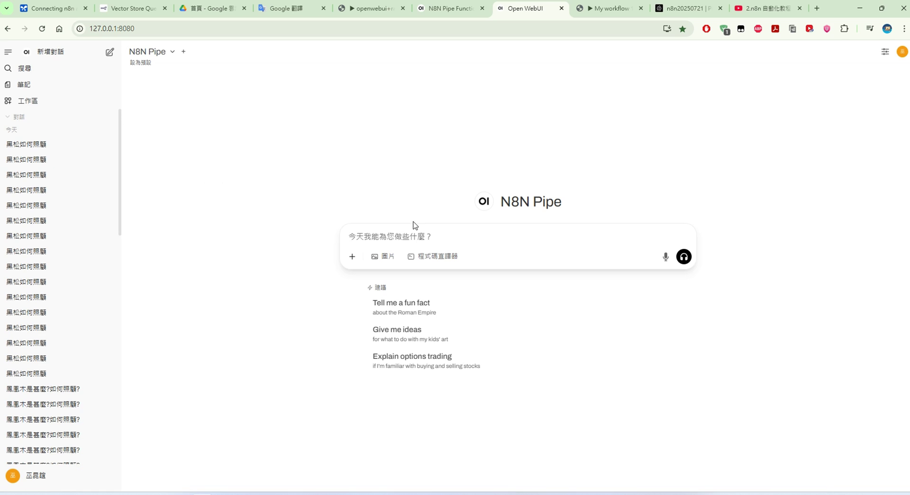
{"action": "left_click", "coordinate": [612, 8]}
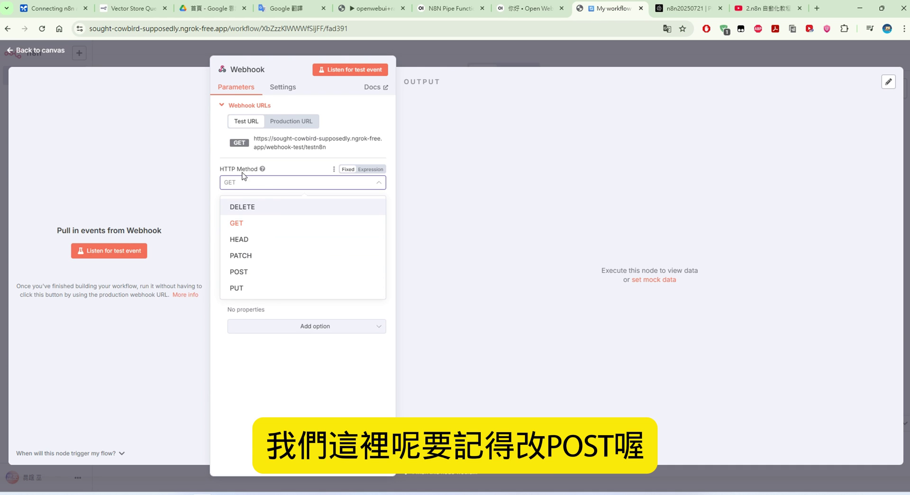
{"action": "left_click", "coordinate": [270, 275]}
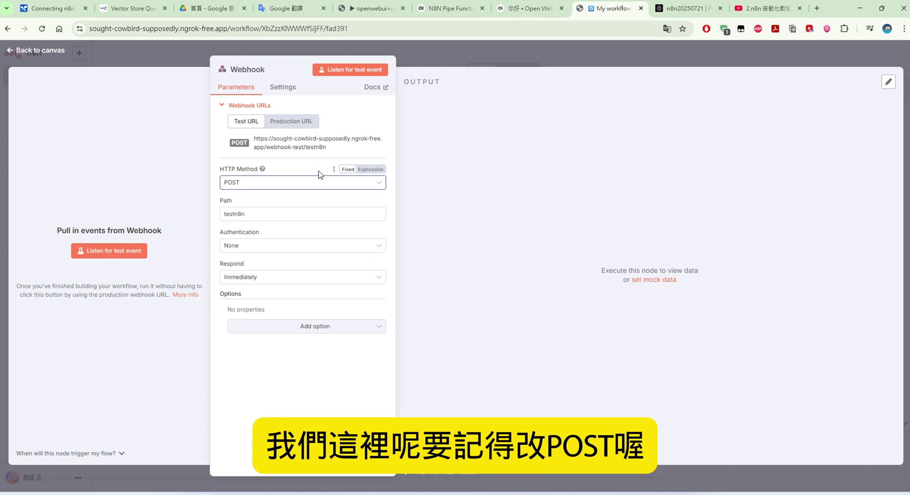
{"action": "left_click", "coordinate": [128, 255]}
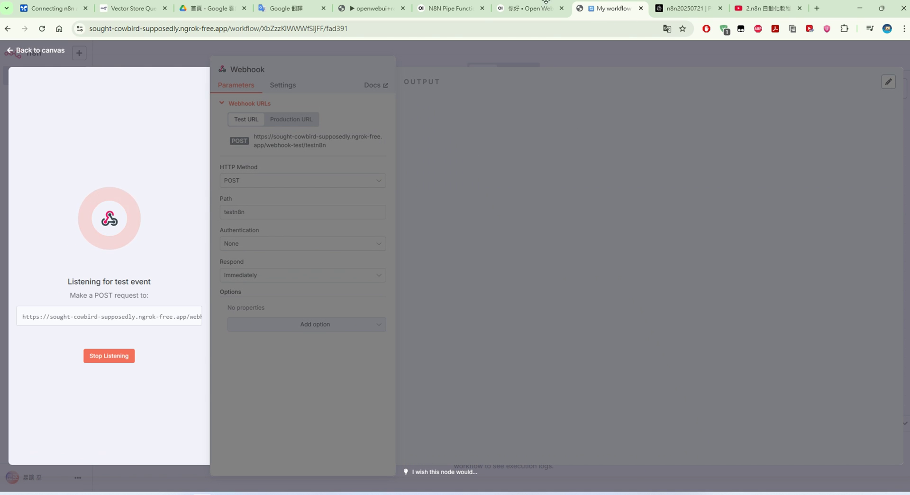
Step: Switch to Open WebUI and send the message 你好 in a new chat using the N8N Pipe model
{"action": "left_click", "coordinate": [526, 10]}
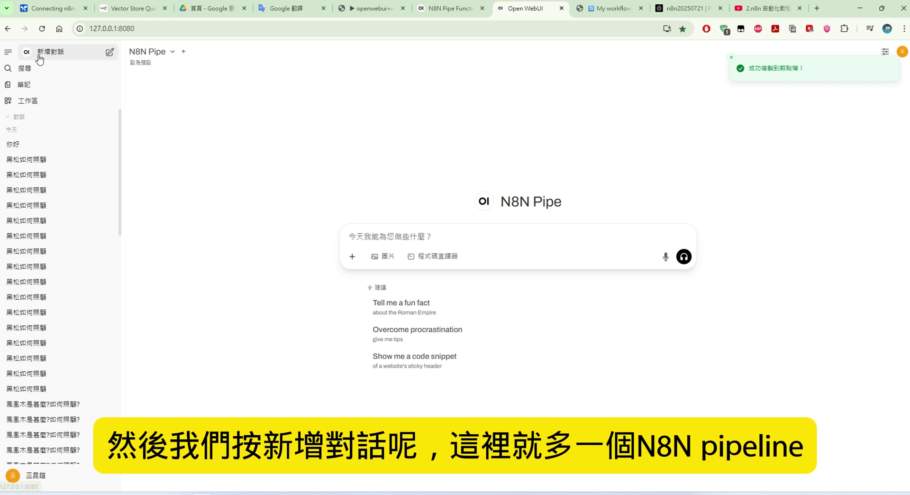
{"action": "left_click", "coordinate": [135, 52]}
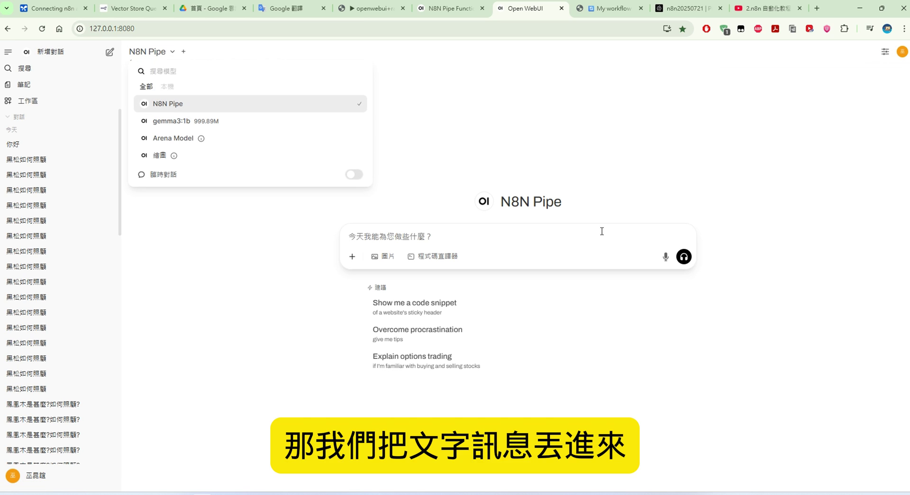
{"action": "right_click", "coordinate": [601, 231]}
{"action": "left_click", "coordinate": [544, 239]}
{"action": "left_click", "coordinate": [545, 238]}
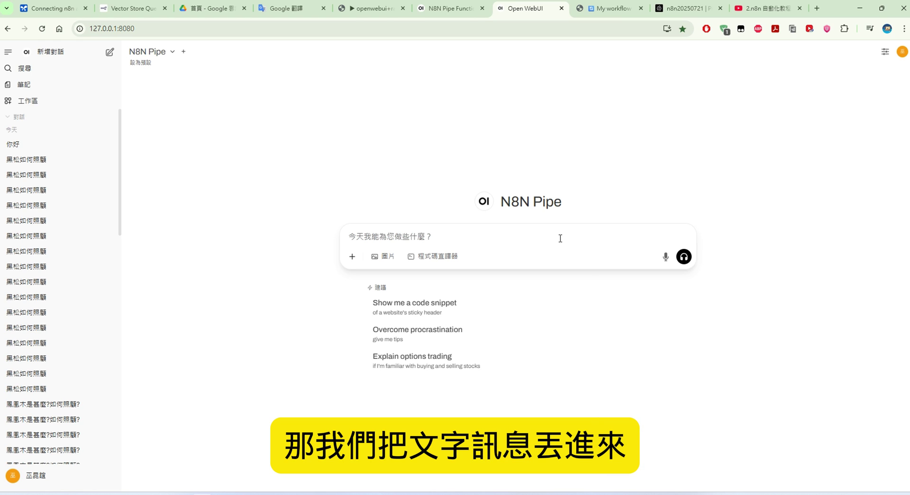
{"action": "right_click", "coordinate": [560, 238]}
{"action": "left_click", "coordinate": [657, 331]}
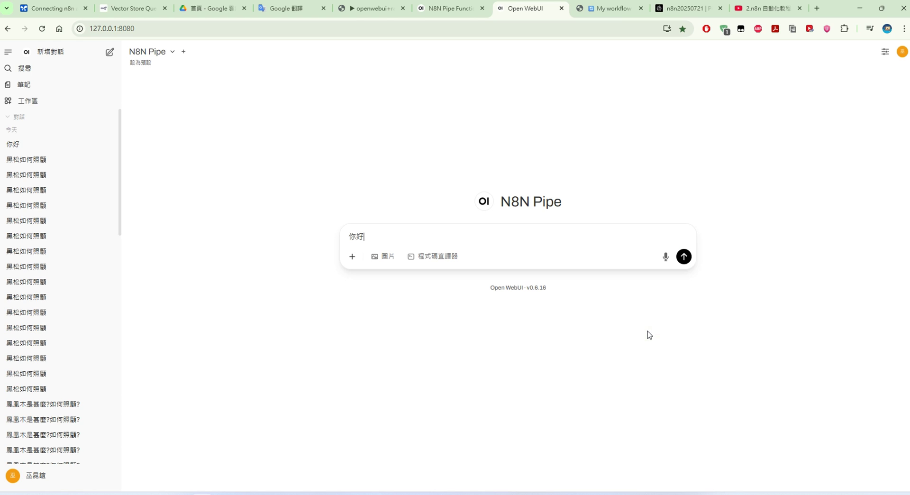
{"action": "left_click", "coordinate": [684, 257]}
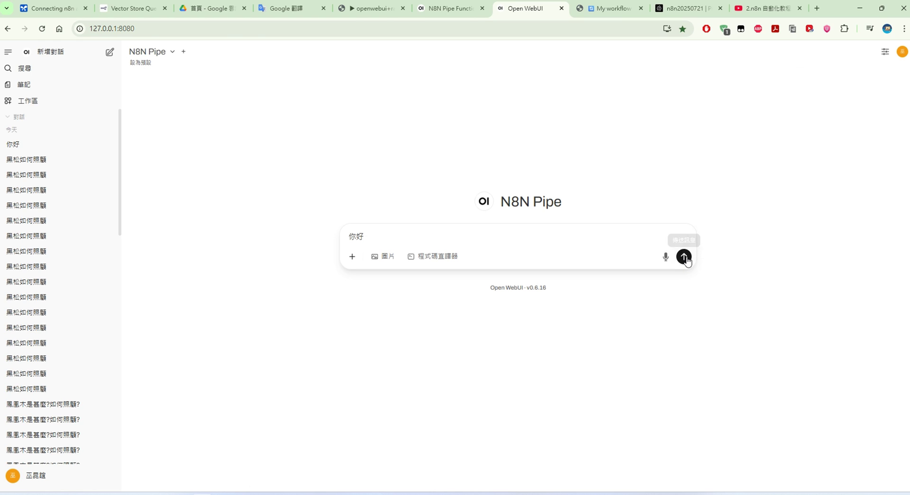
Step: Examine the chatInput and sessionId in the n8n Webhook output and the N8N Pipe reply in Open WebUI, ending on the workflow canvas
{"action": "left_click", "coordinate": [603, 3]}
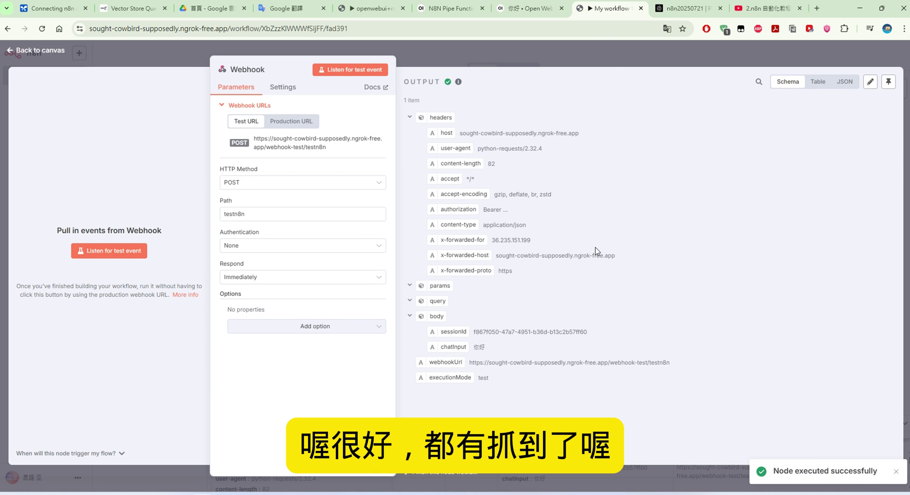
{"action": "triple_click", "coordinate": [448, 345]}
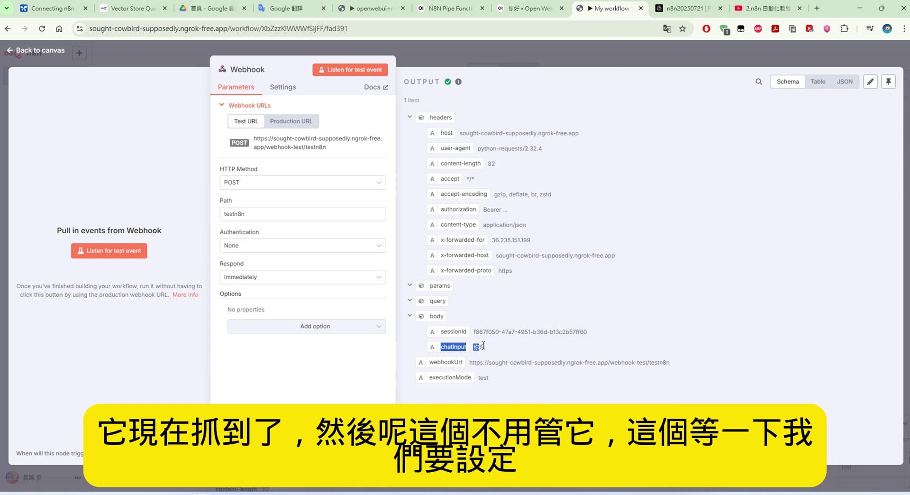
{"action": "left_click", "coordinate": [530, 8]}
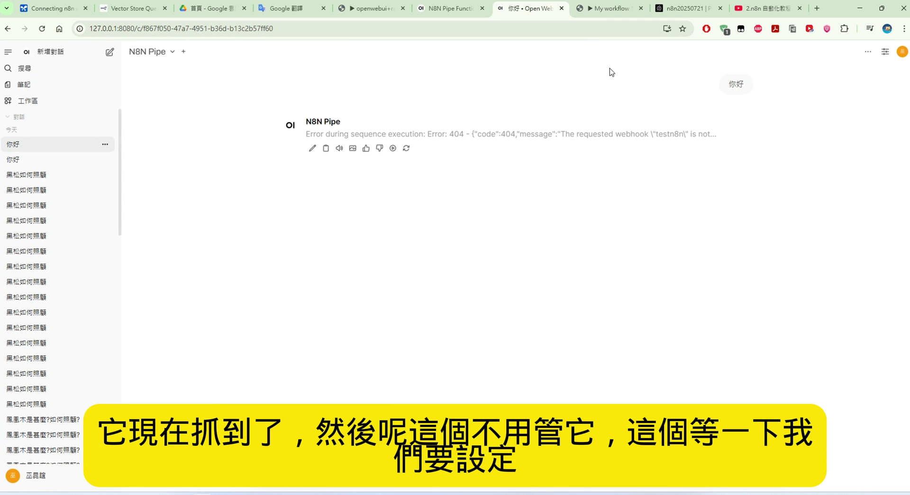
{"action": "left_click", "coordinate": [589, 11]}
{"action": "left_click", "coordinate": [517, 329]}
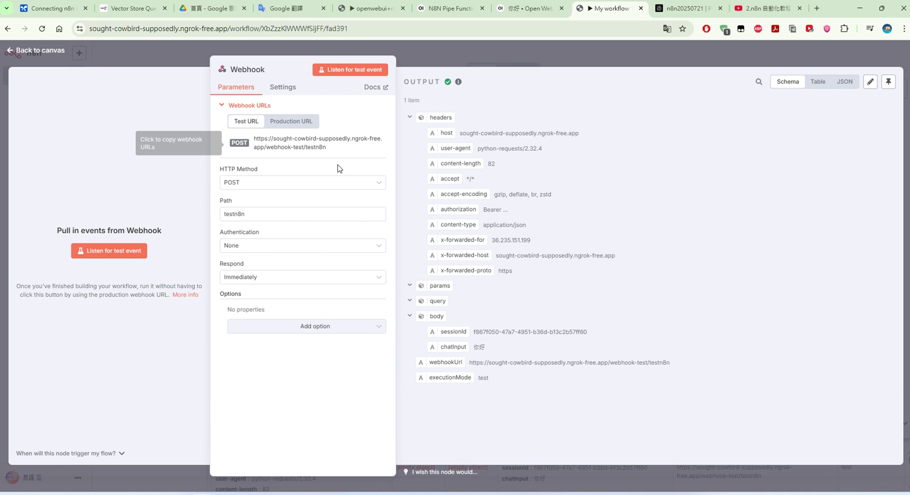
{"action": "left_click", "coordinate": [71, 49]}
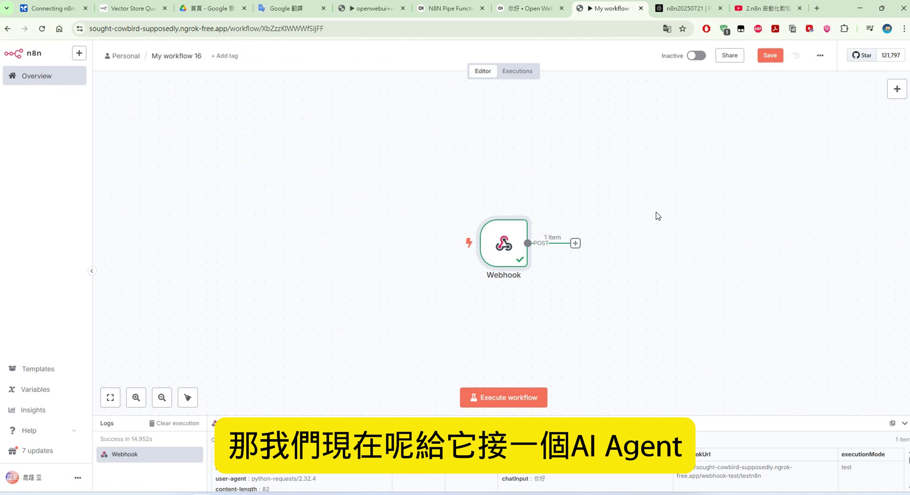
Step: Move the Webhook node aside on the canvas and connect an AI Agent node after it
{"action": "left_click_drag", "start_coordinate": [586, 249], "coordinate": [358, 191]}
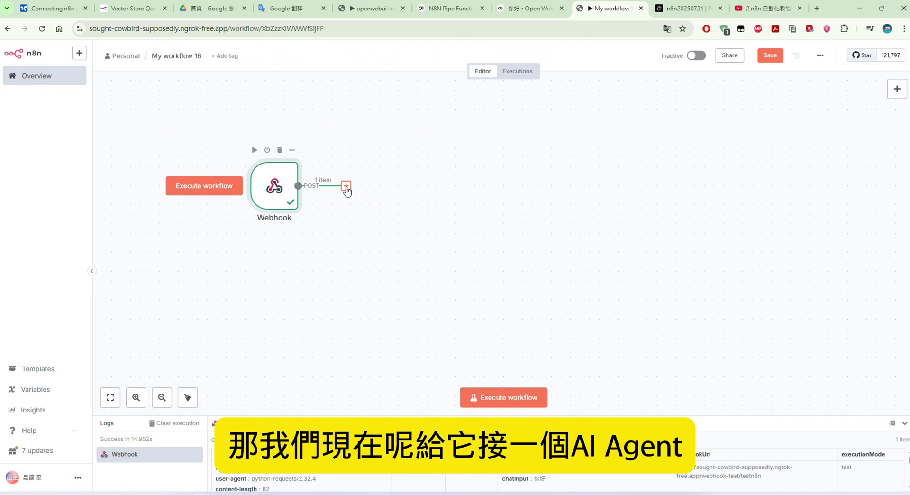
{"action": "left_click", "coordinate": [346, 186]}
{"action": "left_click", "coordinate": [805, 156]}
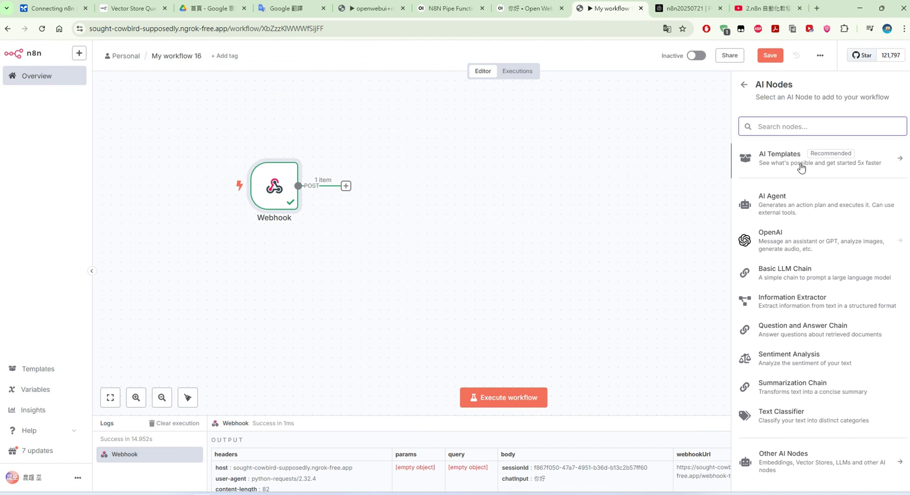
{"action": "left_click", "coordinate": [790, 215]}
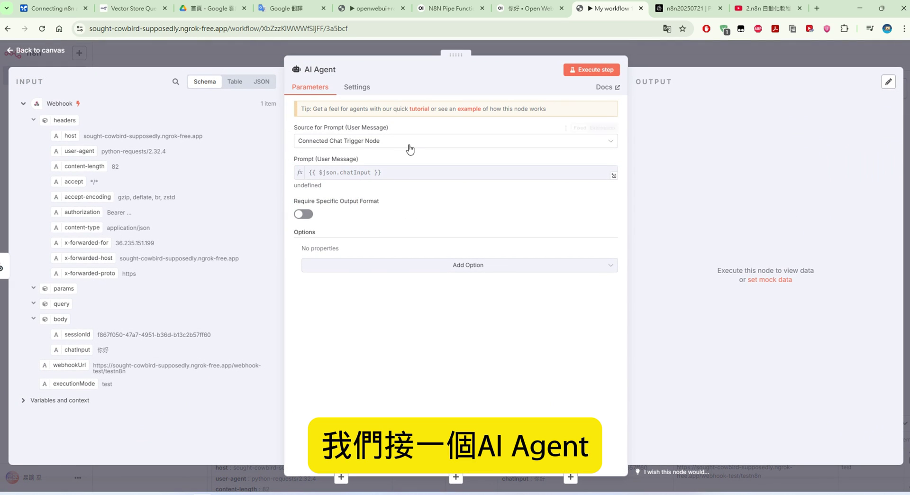
Step: Set the AI Agent's prompt source to Define below, map the prompt to {{ $json.body.chatInput }} and close the node
{"action": "left_click", "coordinate": [409, 144]}
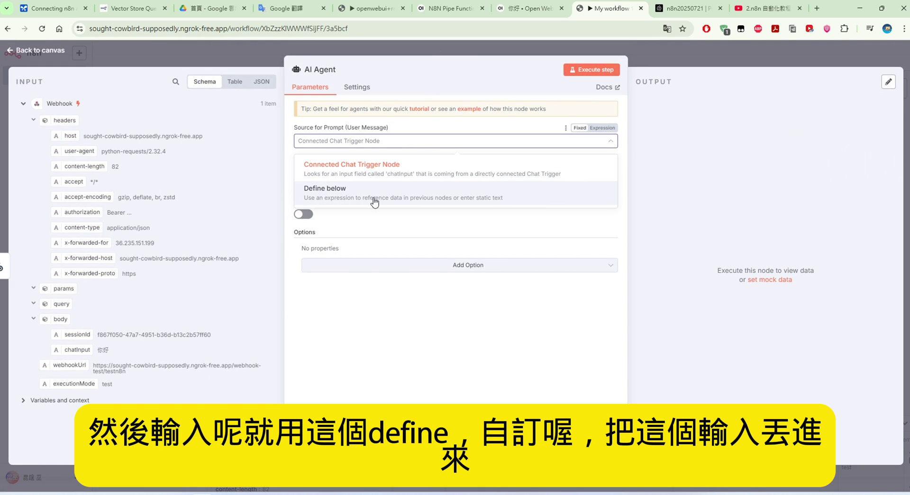
{"action": "left_click", "coordinate": [375, 202]}
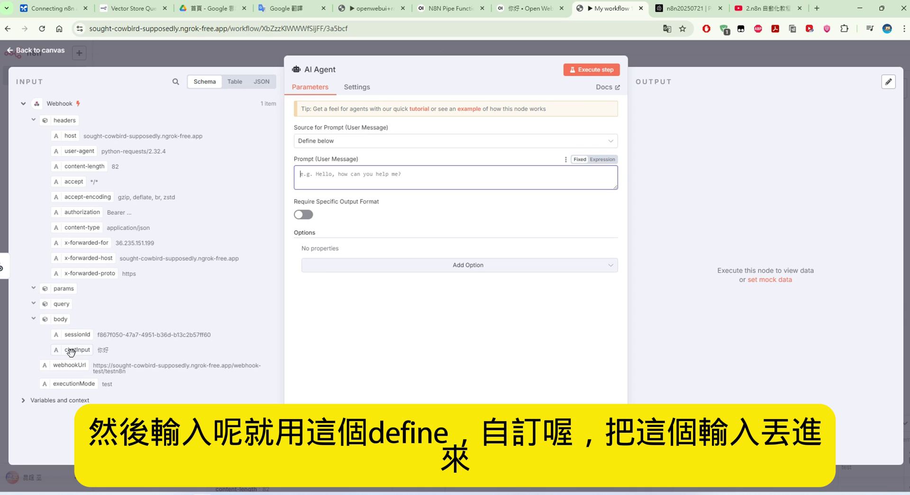
{"action": "left_click_drag", "start_coordinate": [70, 350], "coordinate": [339, 179]}
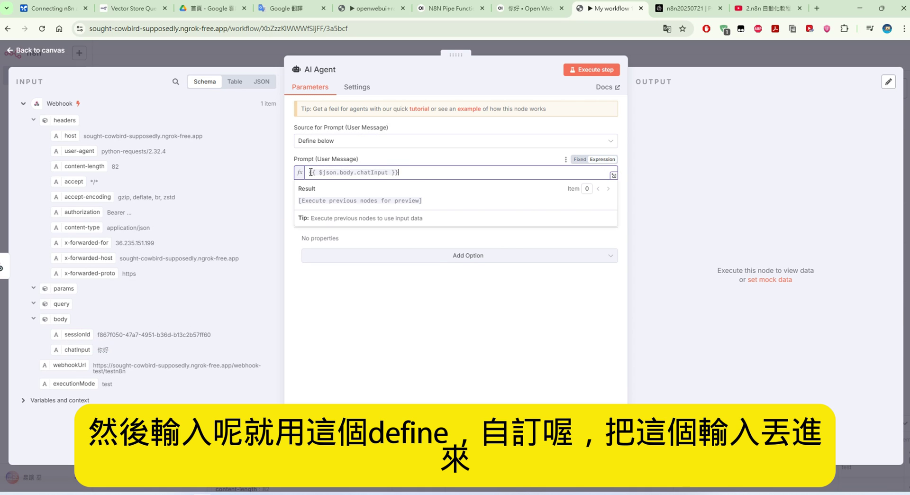
{"action": "left_click", "coordinate": [92, 63]}
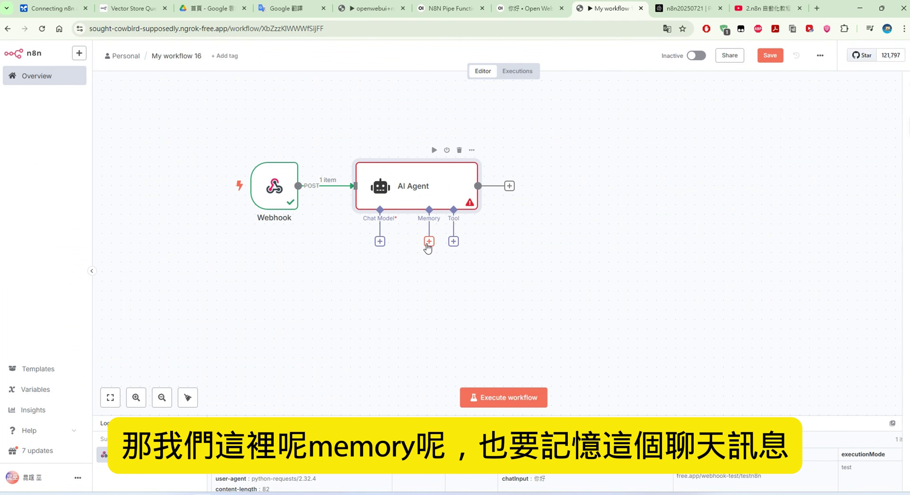
Step: Attach a Simple Memory node to the AI Agent, with its Session ID defined below and the key {{ $json.body.sessionId }}
{"action": "left_click", "coordinate": [429, 241]}
{"action": "left_click", "coordinate": [794, 168]}
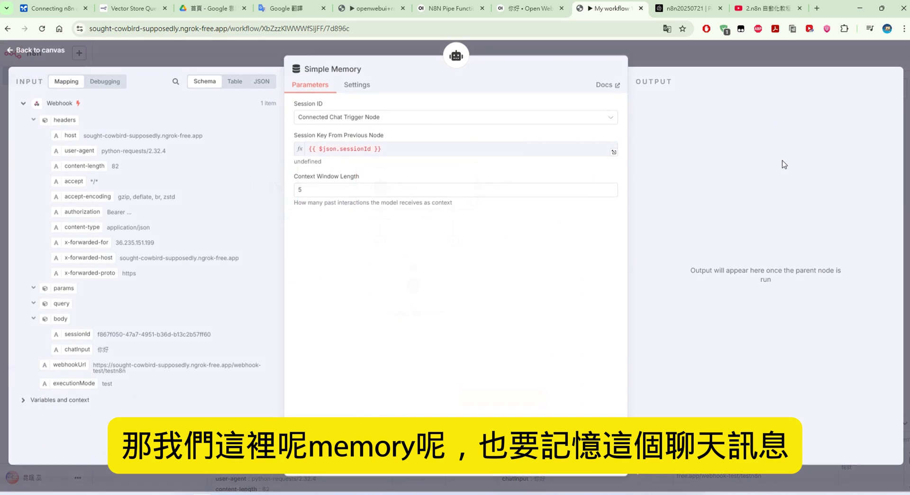
{"action": "left_click", "coordinate": [399, 124]}
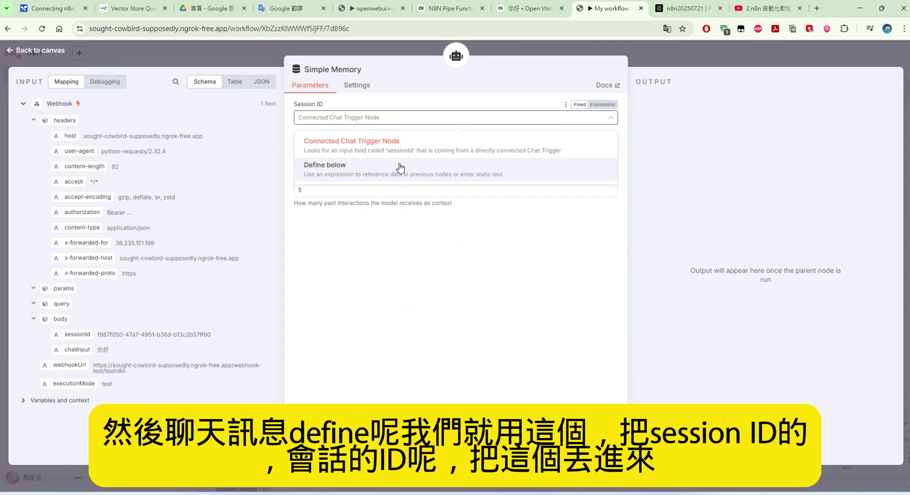
{"action": "left_click", "coordinate": [399, 166]}
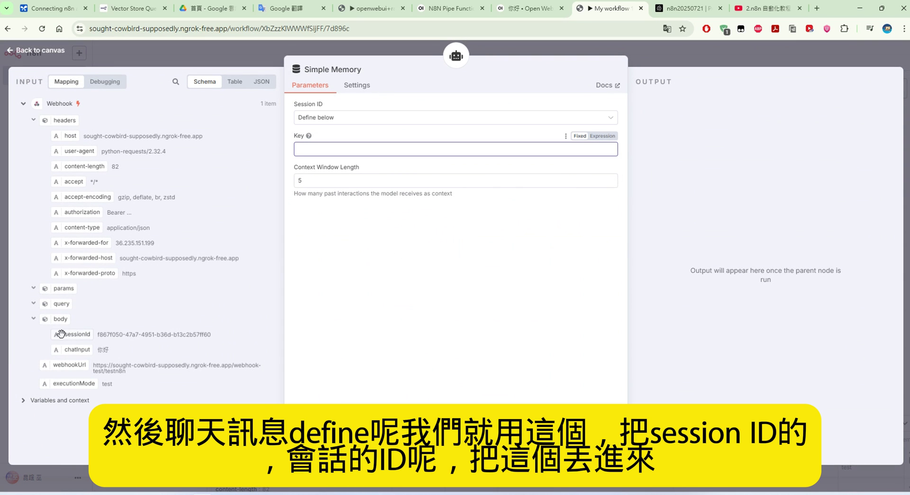
{"action": "left_click_drag", "start_coordinate": [61, 334], "coordinate": [364, 149]}
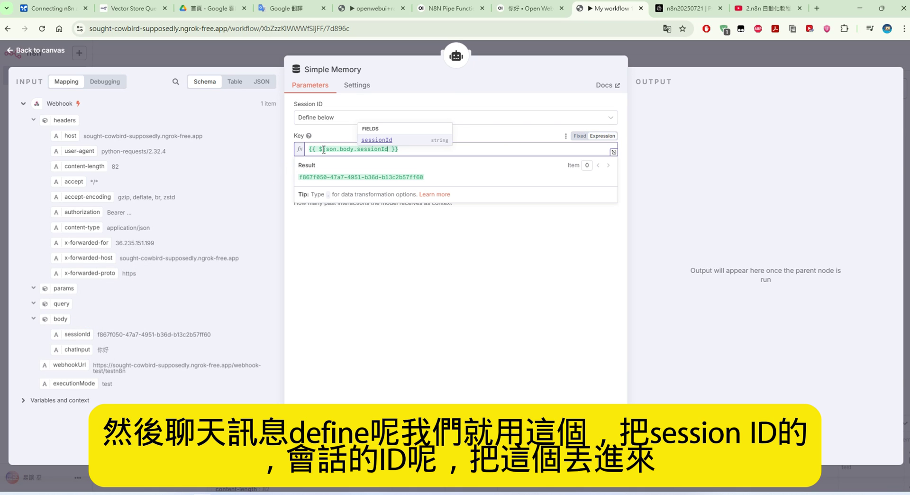
{"action": "left_click", "coordinate": [69, 60]}
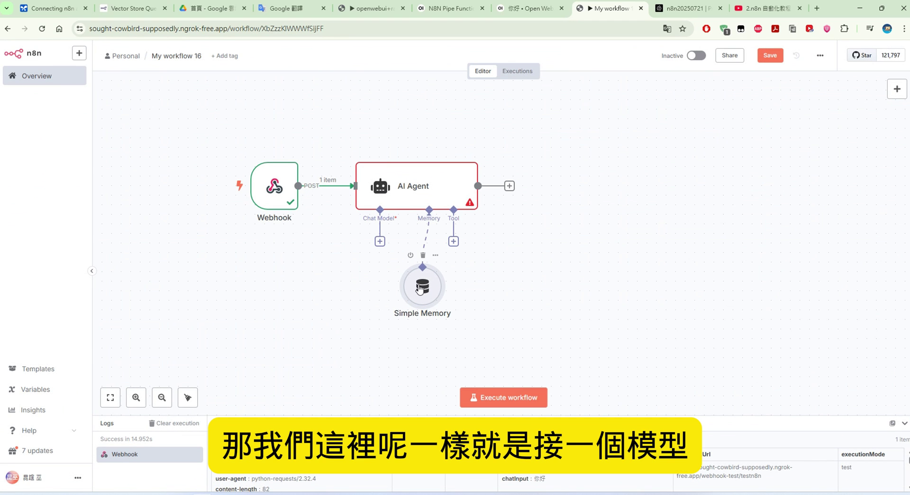
Step: Attach a Google Gemini Chat Model using models/gemini-2.5-pro to the AI Agent and place it beside Simple Memory, under the Chat Model connector
{"action": "left_click", "coordinate": [379, 240]}
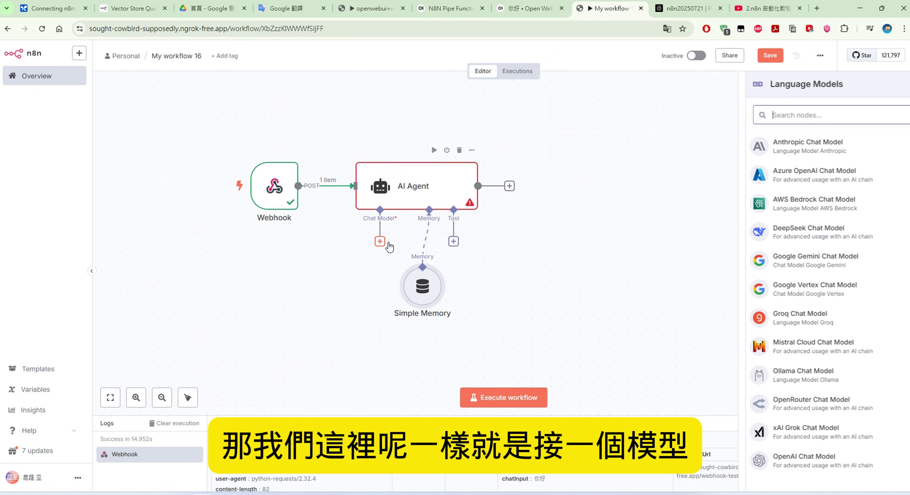
{"action": "left_click", "coordinate": [826, 260]}
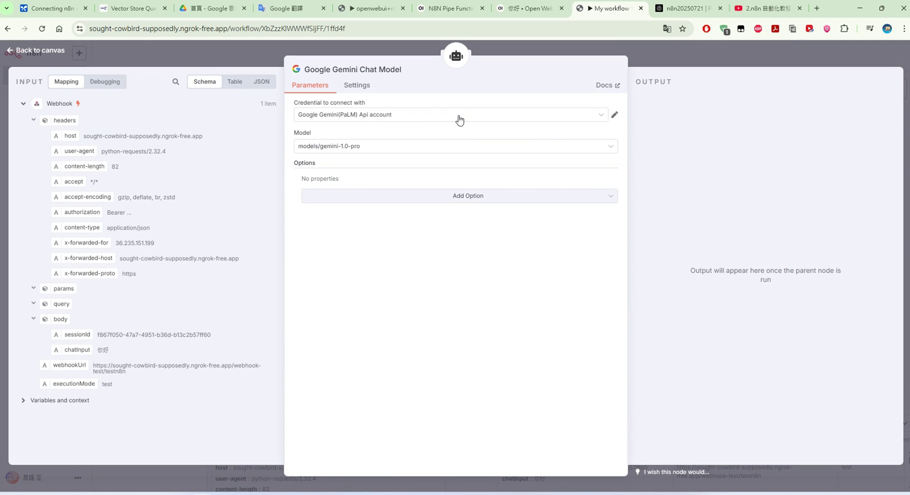
{"action": "left_click", "coordinate": [447, 146]}
{"action": "scroll", "coordinate": [459, 270], "scroll_direction": "down", "scroll_amount": 5}
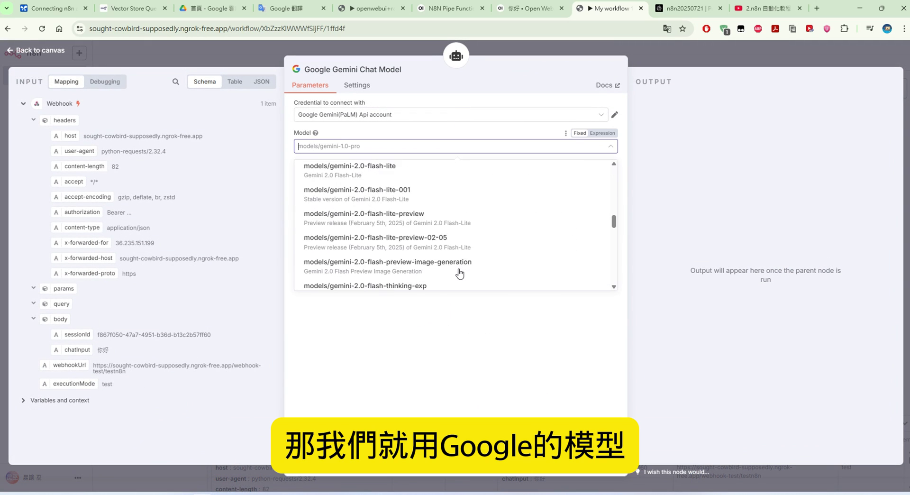
{"action": "scroll", "coordinate": [459, 272], "scroll_direction": "down", "scroll_amount": 10}
{"action": "left_click", "coordinate": [398, 225]}
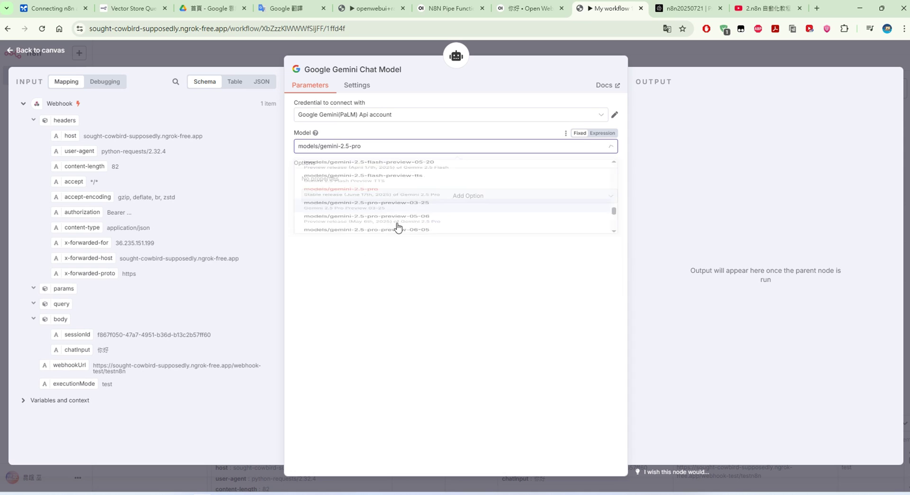
{"action": "left_click", "coordinate": [47, 48]}
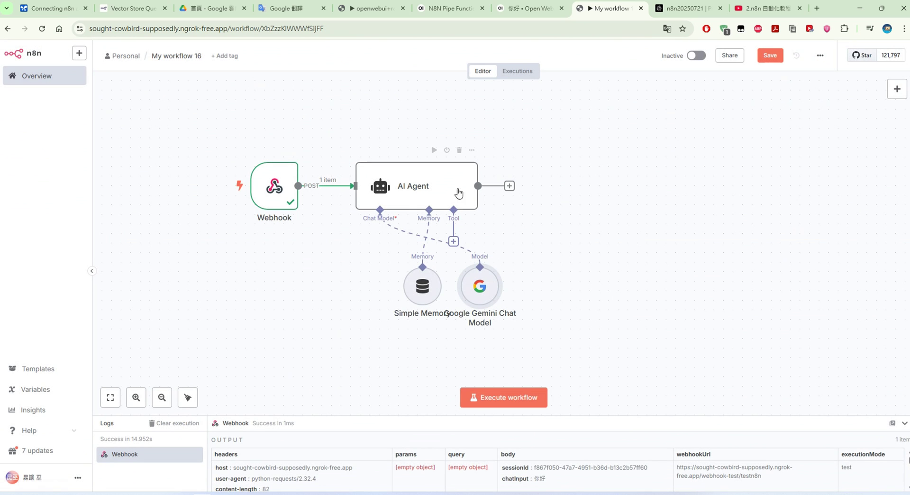
{"action": "left_click_drag", "start_coordinate": [485, 277], "coordinate": [378, 278]}
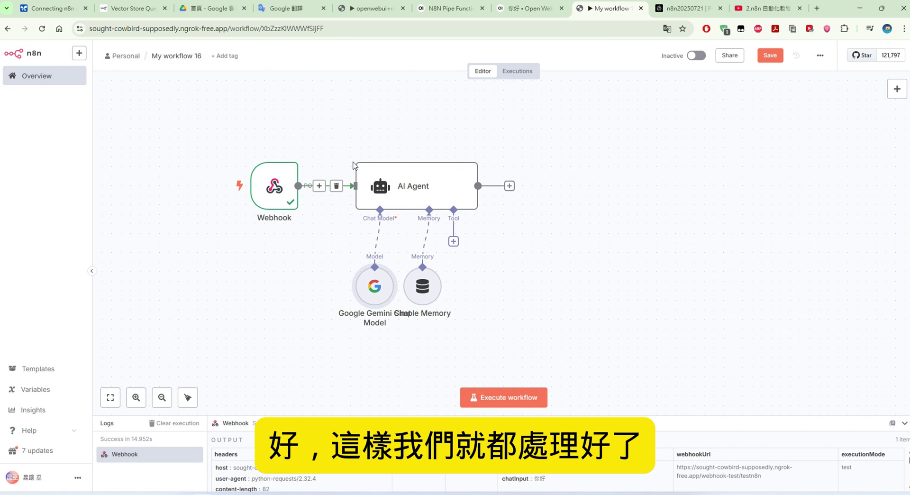
Step: Review the AI Agent node's prompt settings and return to the workflow canvas
{"action": "left_click", "coordinate": [444, 191]}
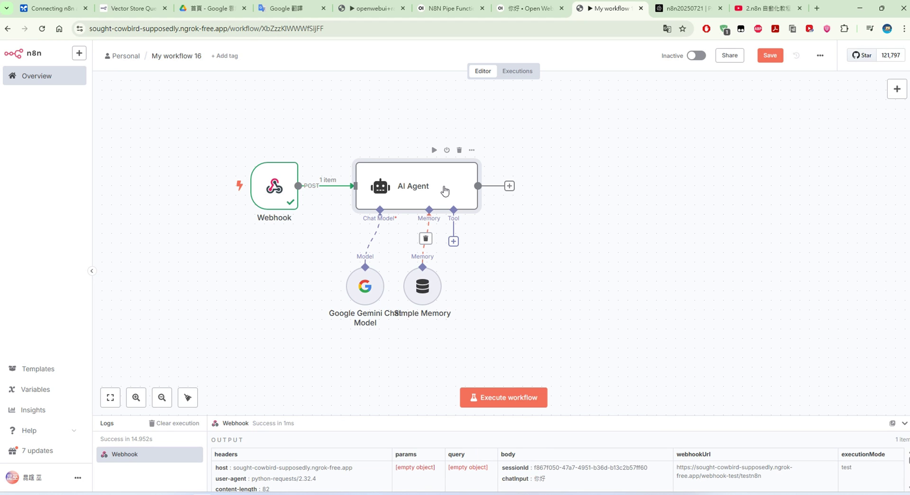
{"action": "double_click", "coordinate": [451, 191]}
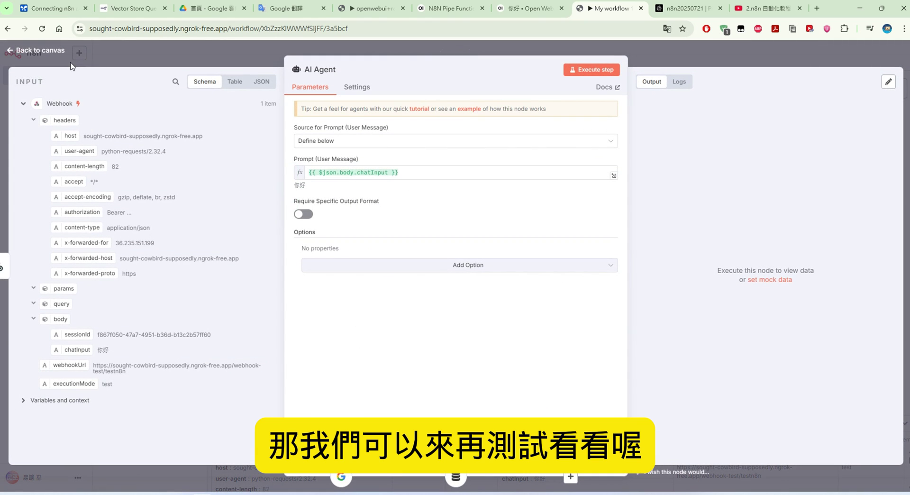
{"action": "left_click", "coordinate": [48, 52]}
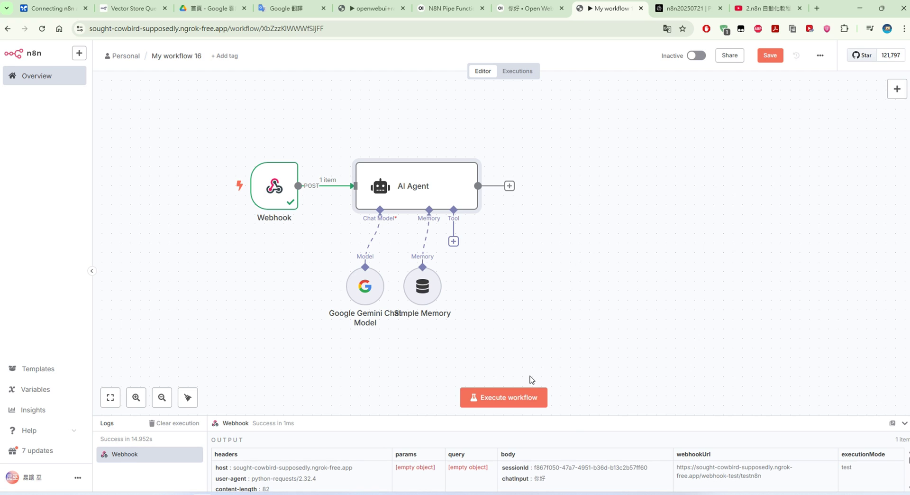
Step: Execute the n8n workflow to await a trigger, and send a copy of the earlier message 你好 in a new Open WebUI chat with N8N Pipe
{"action": "left_click", "coordinate": [524, 396]}
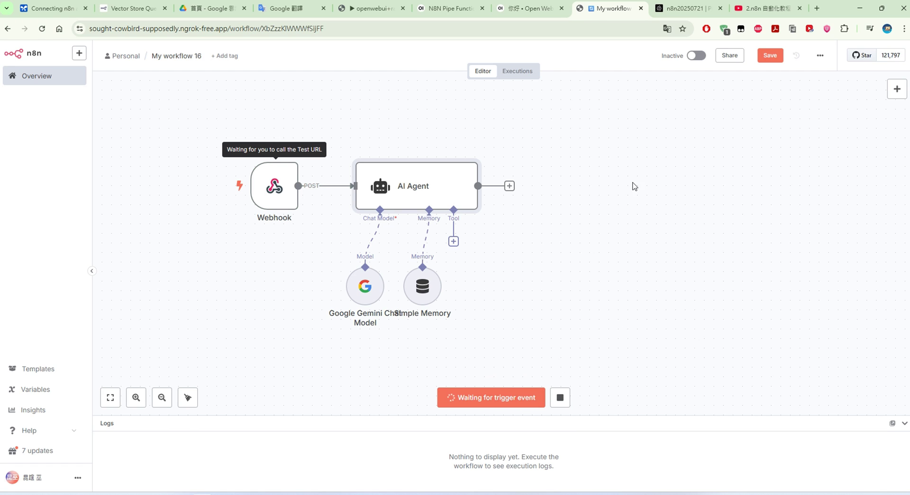
{"action": "left_click", "coordinate": [529, 9]}
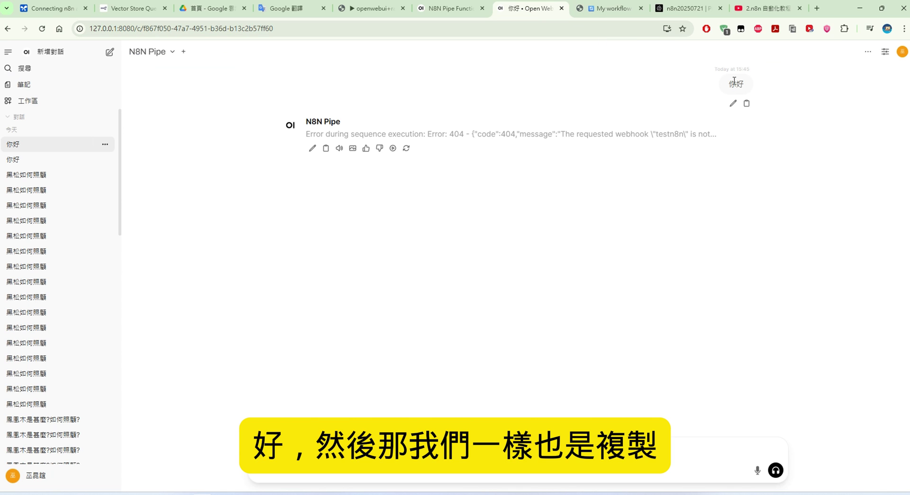
{"action": "left_click", "coordinate": [747, 104]}
{"action": "left_click", "coordinate": [58, 52]}
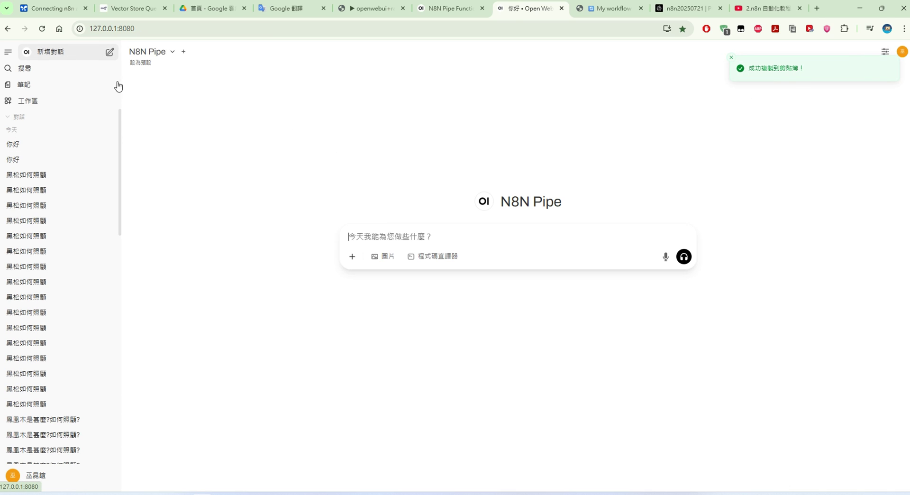
{"action": "right_click", "coordinate": [462, 237]}
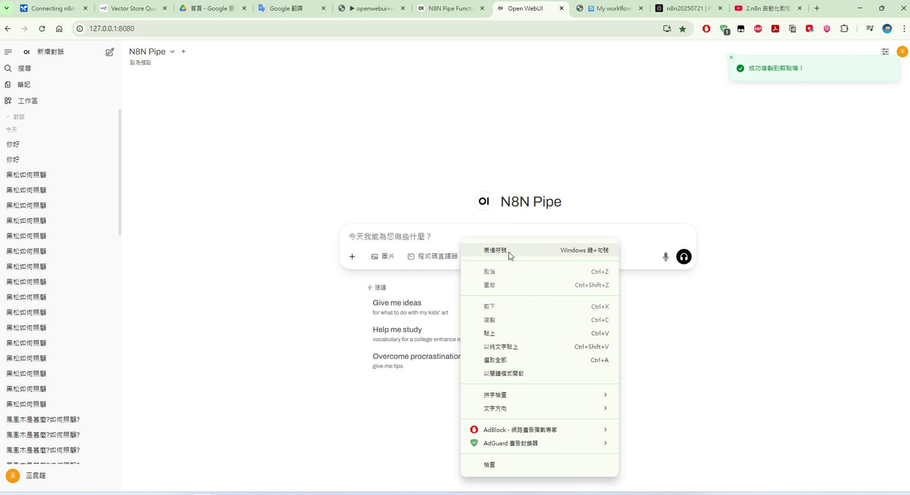
{"action": "left_click", "coordinate": [525, 339]}
{"action": "left_click", "coordinate": [684, 257]}
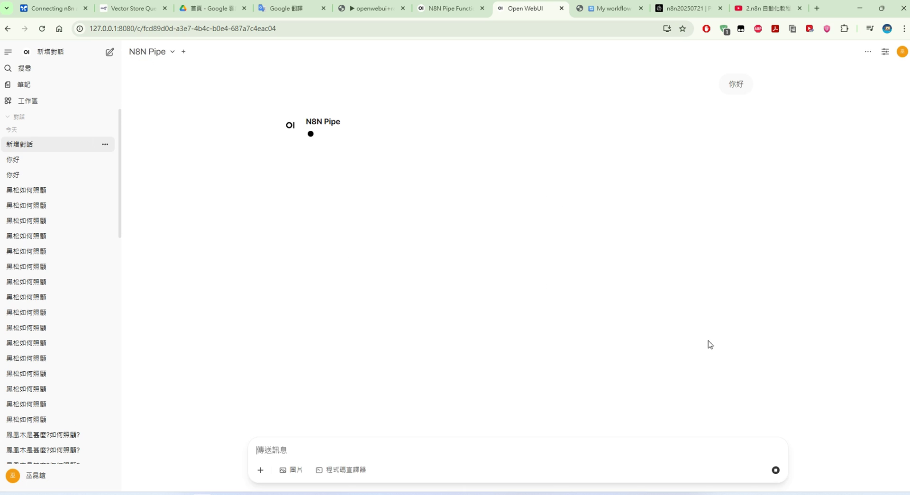
Step: Switch to n8n, examine the AI Agent node's output text for the test message and return to the canvas
{"action": "left_click", "coordinate": [609, 8]}
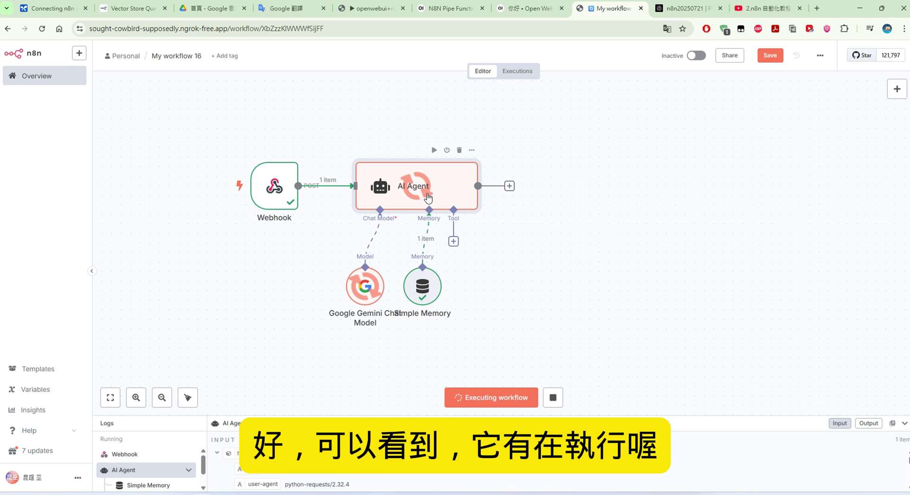
{"action": "double_click", "coordinate": [397, 174]}
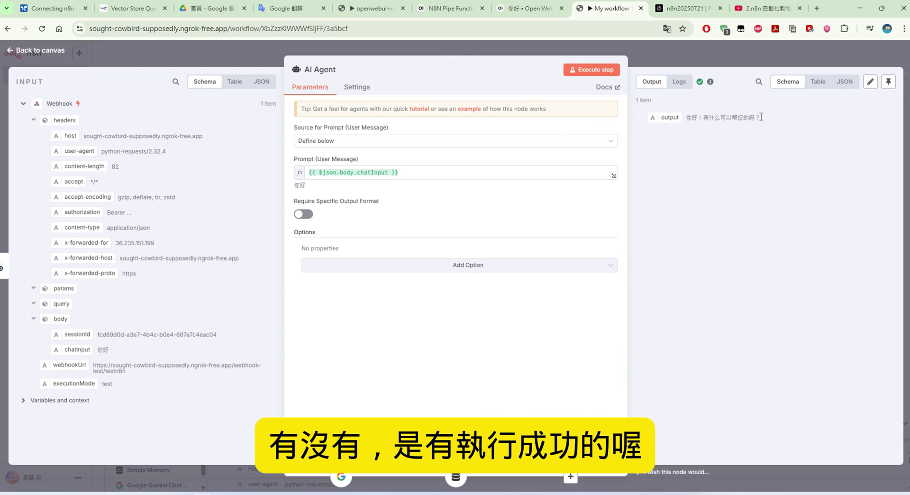
{"action": "left_click_drag", "start_coordinate": [760, 117], "coordinate": [685, 116]}
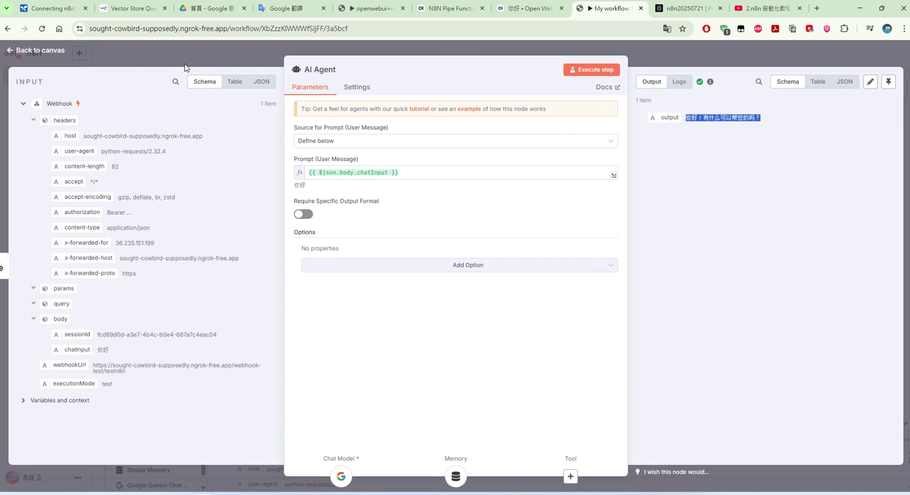
{"action": "left_click", "coordinate": [81, 48]}
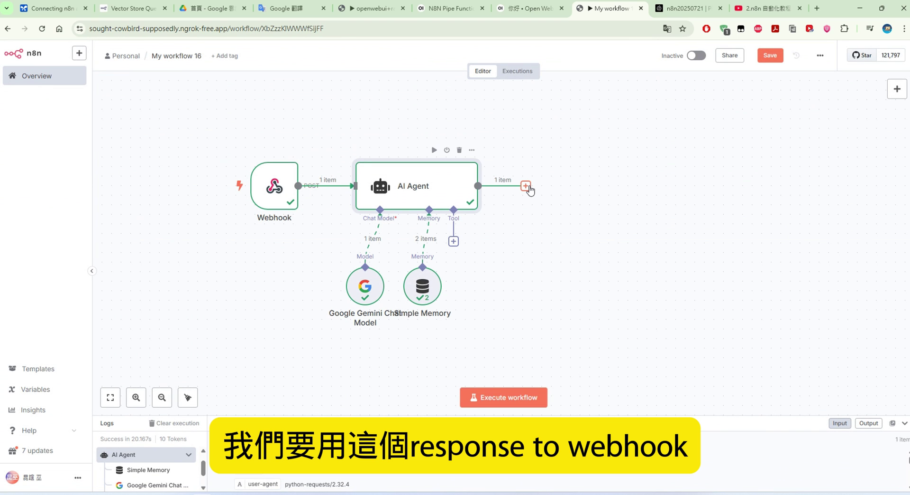
Step: Add a Respond to Webhook node after the AI Agent, keeping Respond With as First Incoming Item, and return to the canvas
{"action": "left_click", "coordinate": [525, 186]}
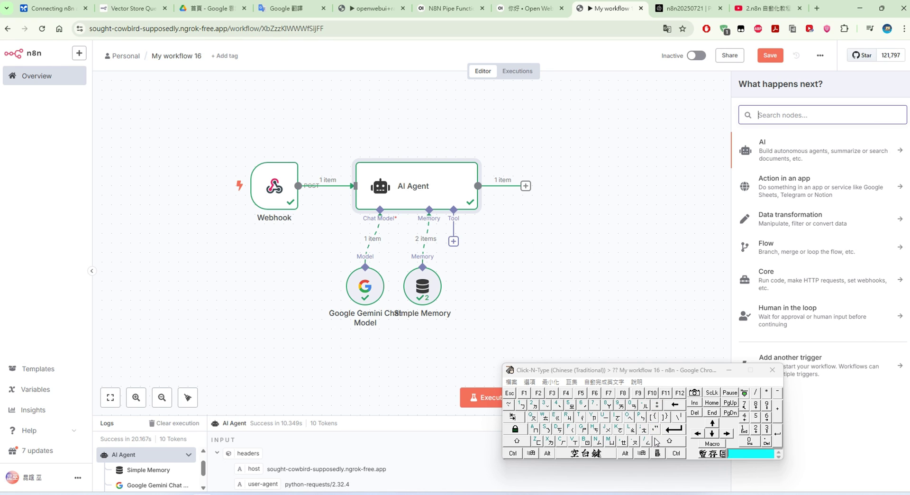
{"action": "type", "text": "resp"}
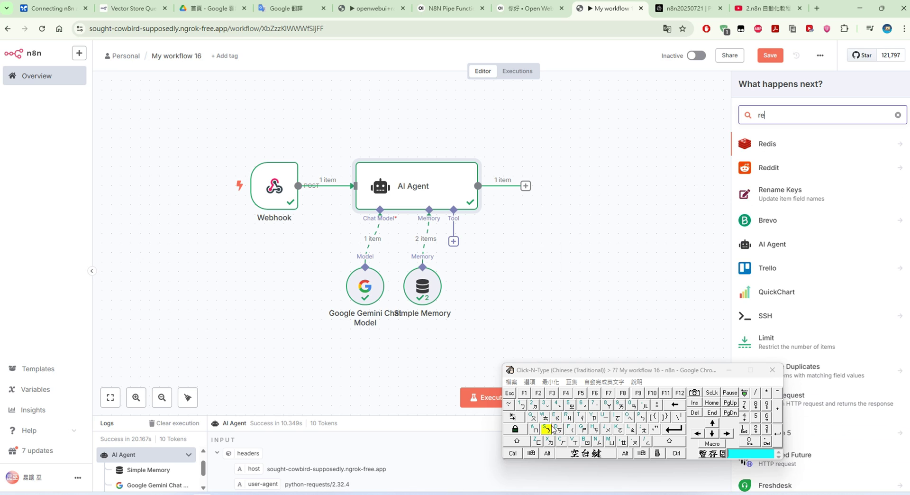
{"action": "left_click", "coordinate": [842, 160]}
{"action": "left_click", "coordinate": [728, 371]}
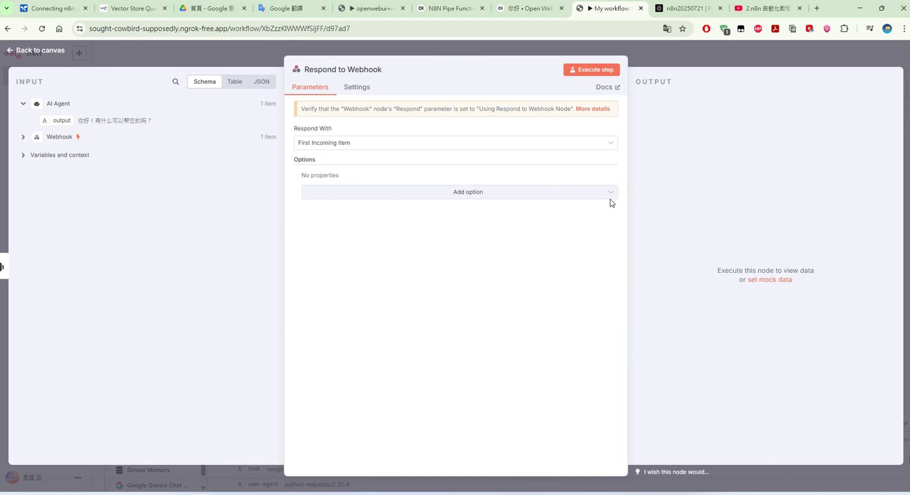
{"action": "left_click", "coordinate": [602, 143]}
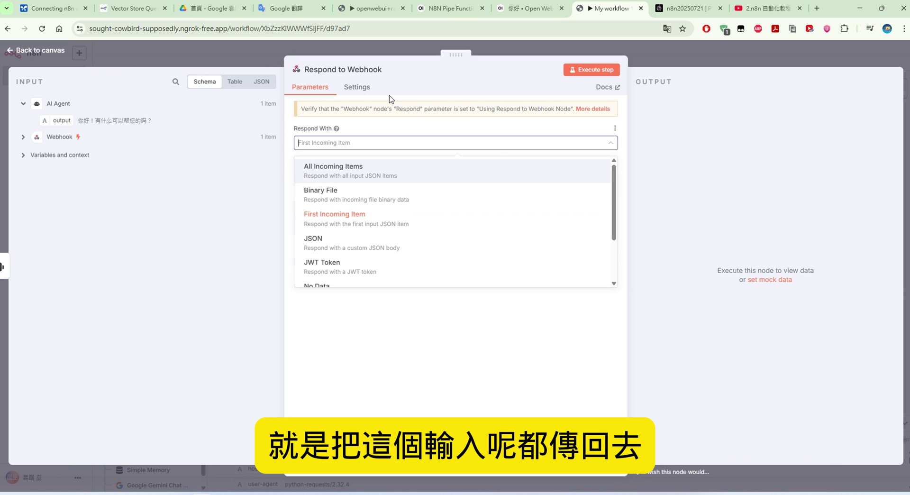
{"action": "left_click", "coordinate": [40, 50]}
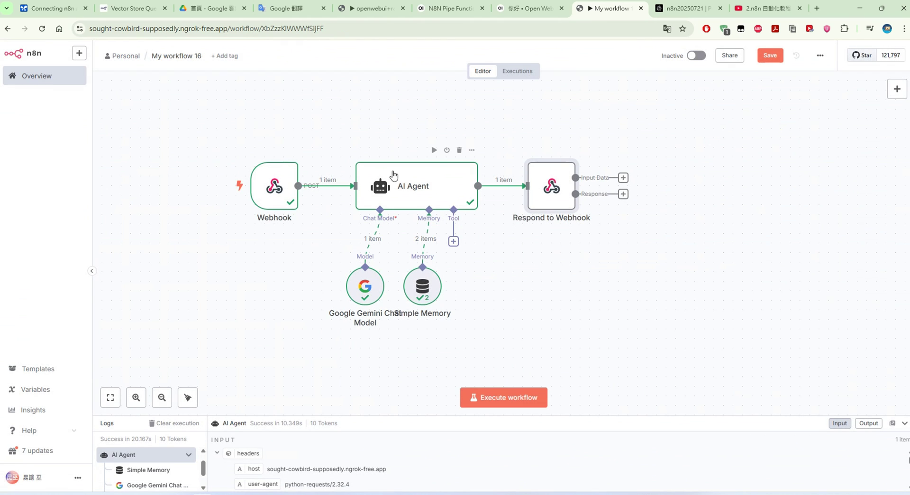
Step: Set the Webhook node's Respond option to Using 'Respond to Webhook' Node and return to the canvas
{"action": "double_click", "coordinate": [281, 187]}
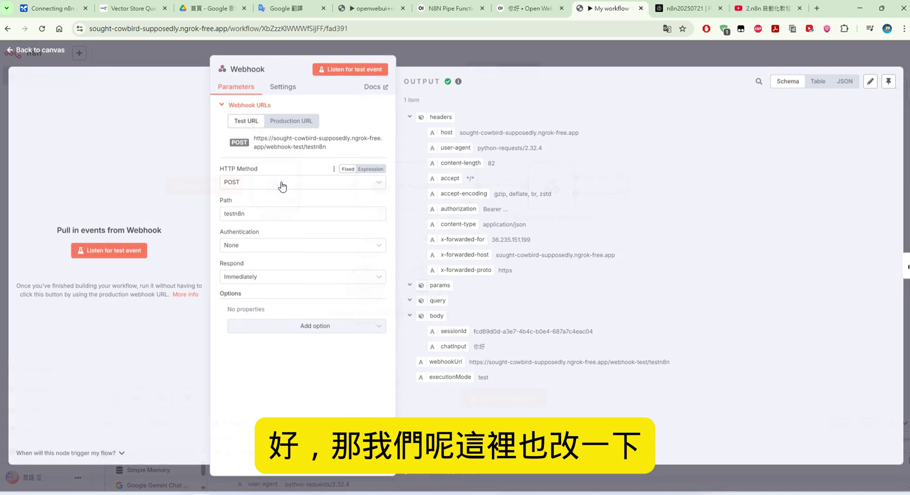
{"action": "left_click", "coordinate": [323, 283]}
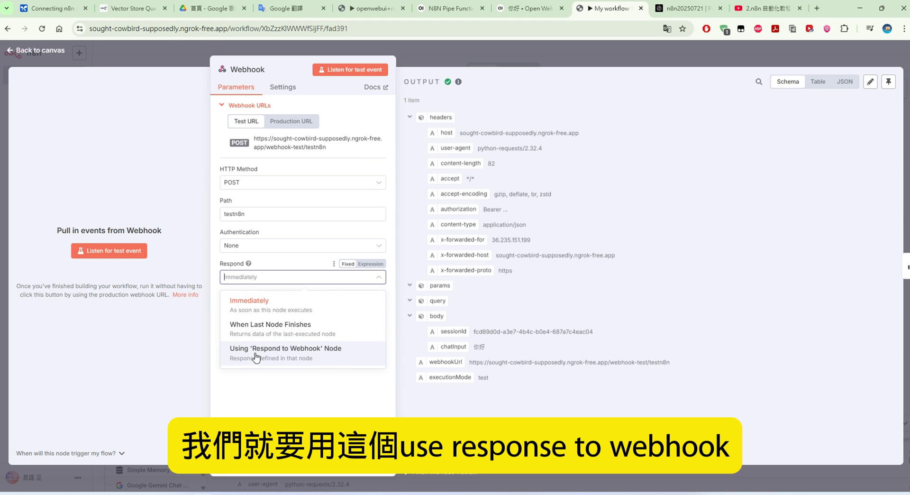
{"action": "left_click", "coordinate": [322, 357]}
{"action": "left_click", "coordinate": [38, 50]}
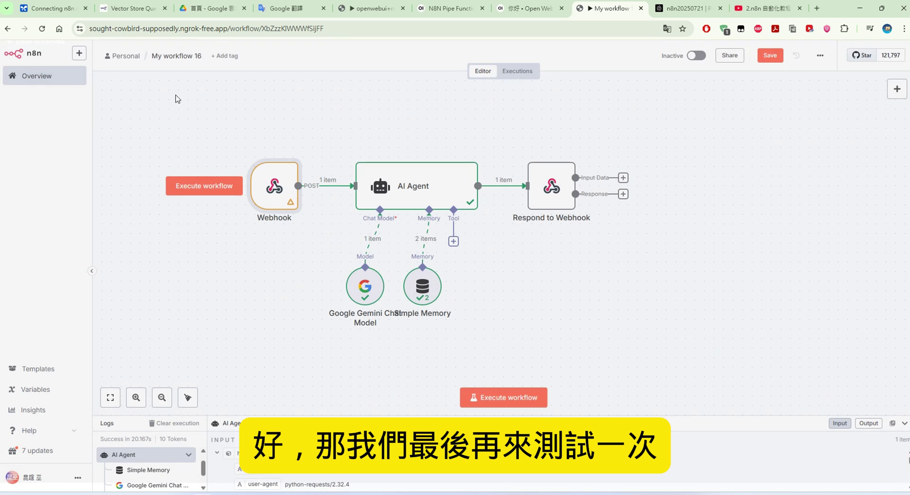
Step: Execute the workflow again and send 你好，你會做甚麼? to N8N Pipe in a new Open WebUI chat
{"action": "left_click", "coordinate": [520, 399]}
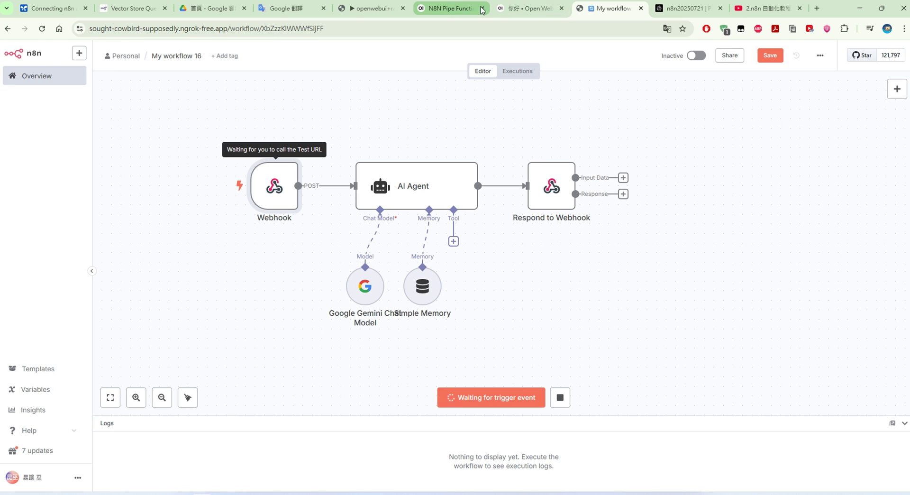
{"action": "left_click", "coordinate": [526, 8]}
{"action": "left_click", "coordinate": [47, 51]}
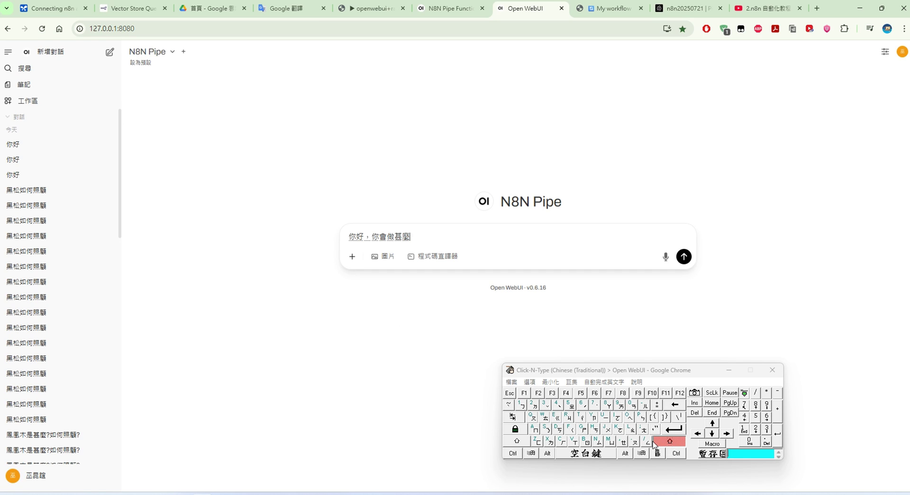
{"action": "left_click", "coordinate": [650, 441]}
{"action": "left_click", "coordinate": [674, 429]}
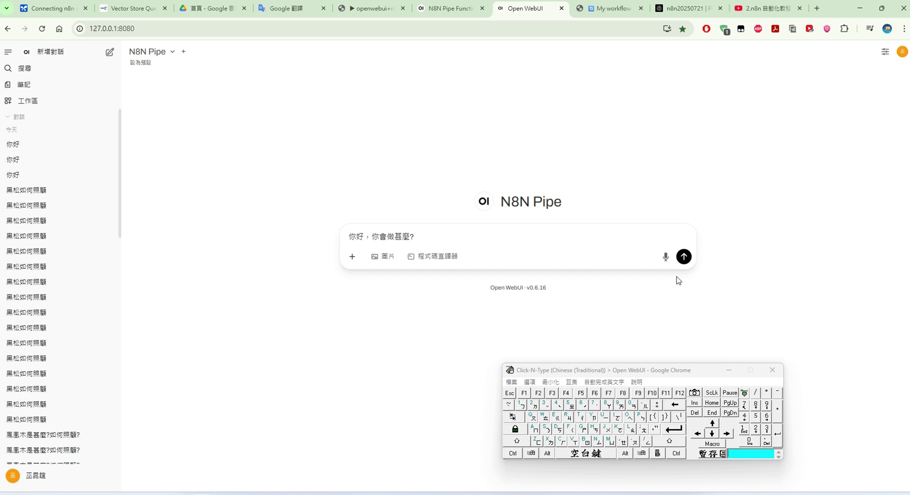
{"action": "left_click", "coordinate": [683, 257]}
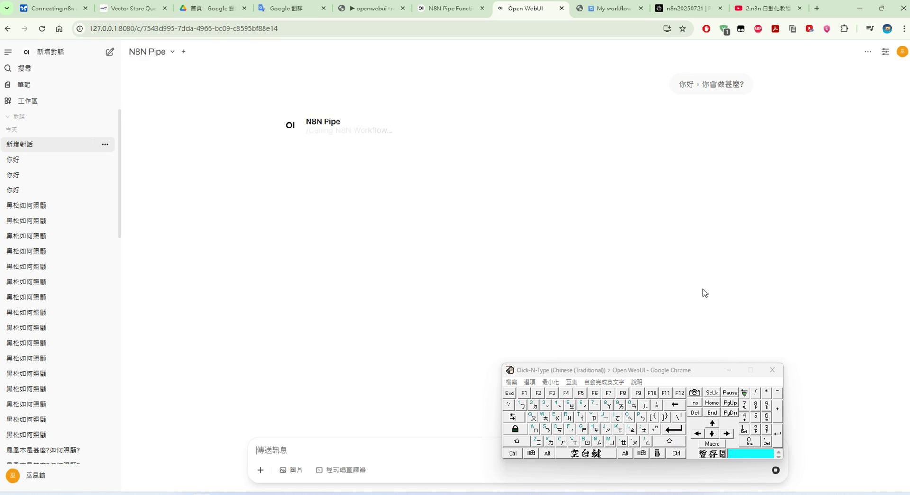
{"action": "left_click", "coordinate": [729, 369]}
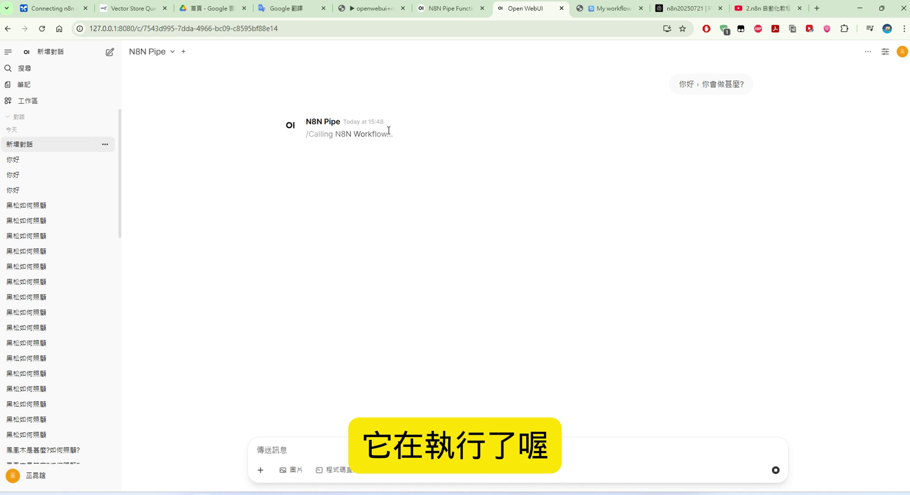
Step: Check the Respond to Webhook node's output in n8n and read through the returned reply in the Open WebUI chat
{"action": "left_click", "coordinate": [610, 10]}
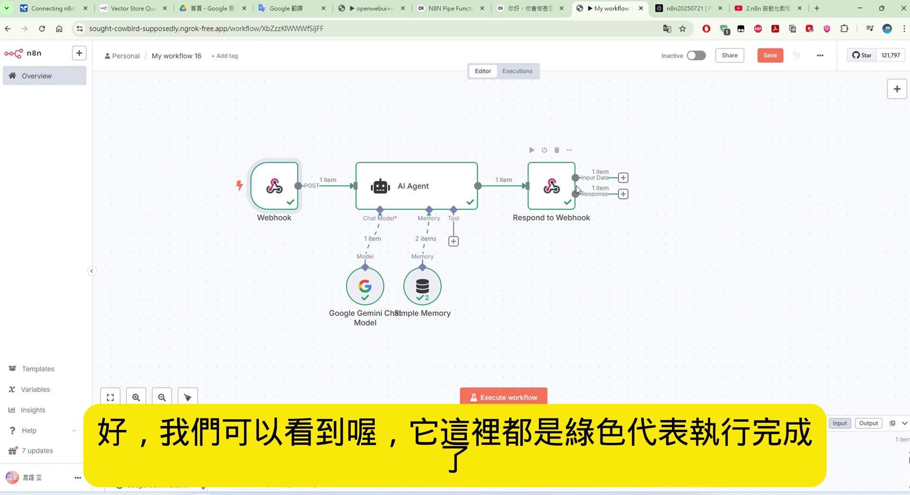
{"action": "double_click", "coordinate": [559, 190]}
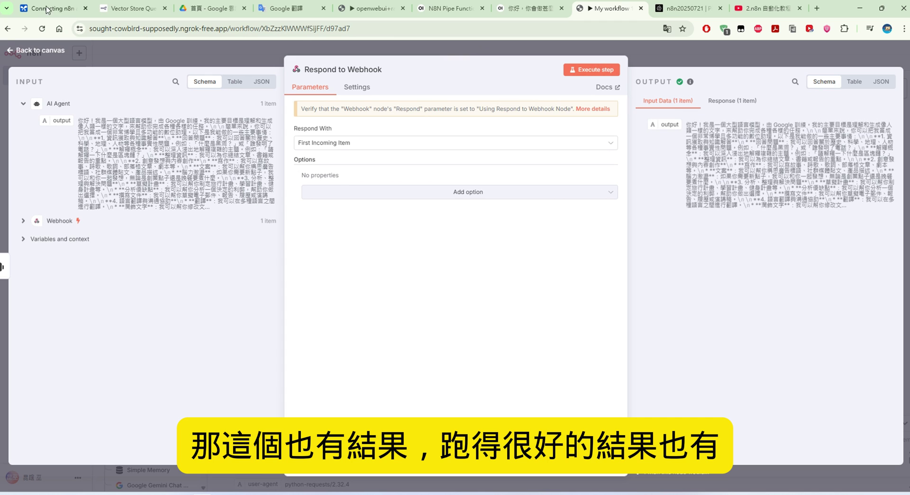
{"action": "left_click", "coordinate": [12, 56]}
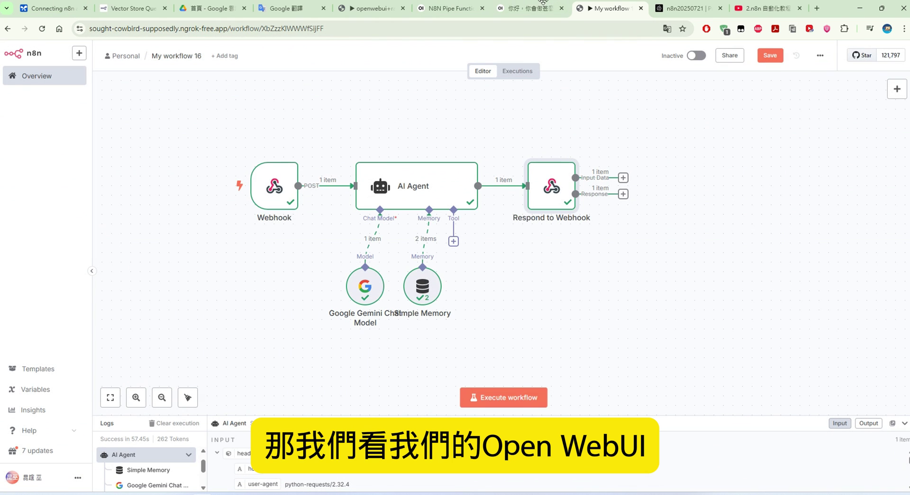
{"action": "left_click", "coordinate": [530, 9]}
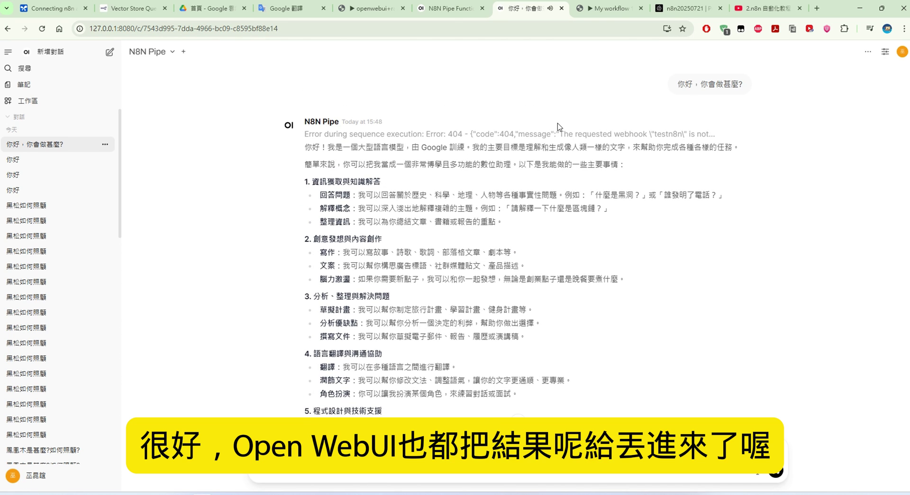
{"action": "scroll", "coordinate": [568, 151], "scroll_direction": "down", "scroll_amount": 3}
{"action": "scroll", "coordinate": [568, 152], "scroll_direction": "up", "scroll_amount": 3}
Step: Return to n8n, examine the chat history in the Simple Memory node's output and go back to the canvas
{"action": "left_click", "coordinate": [611, 9]}
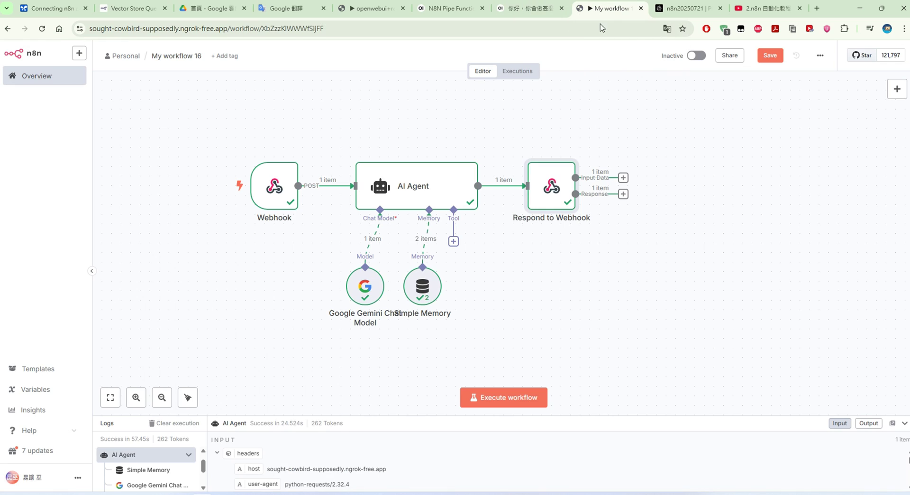
{"action": "double_click", "coordinate": [430, 282]}
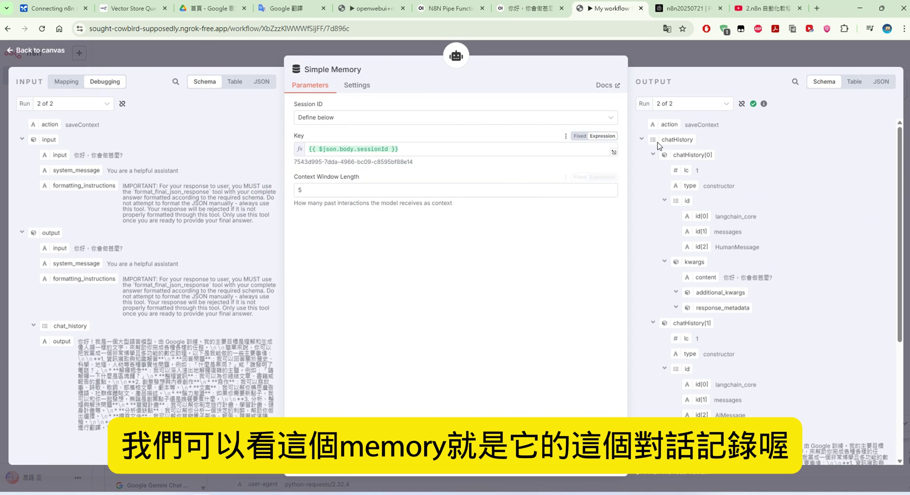
{"action": "scroll", "coordinate": [708, 191], "scroll_direction": "down", "scroll_amount": 1}
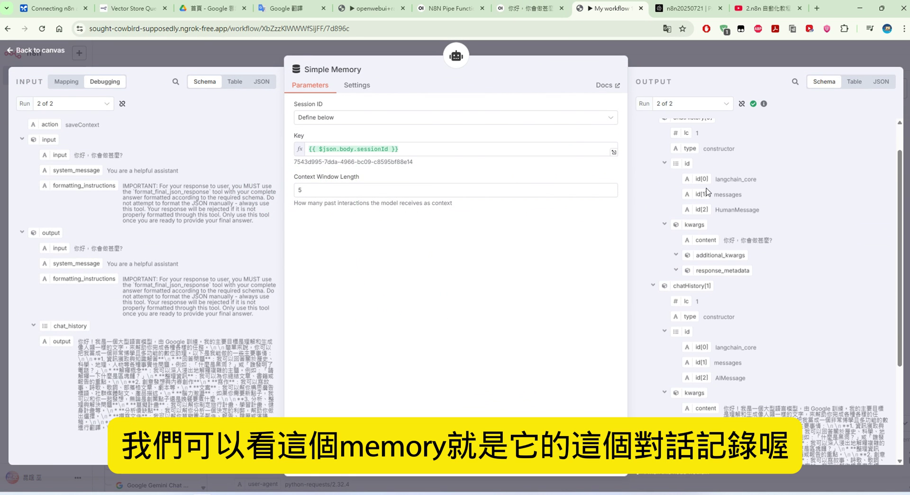
{"action": "scroll", "coordinate": [708, 191], "scroll_direction": "down", "scroll_amount": 5}
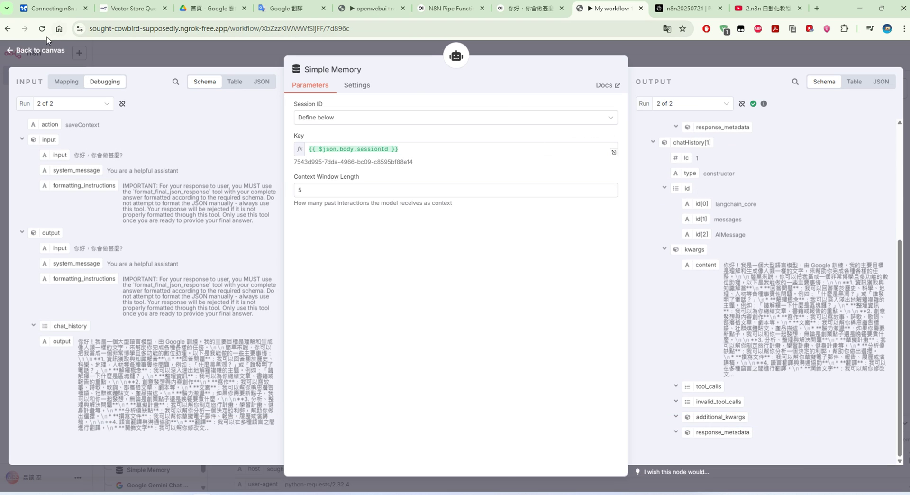
{"action": "left_click", "coordinate": [38, 49]}
Step: Return to the Open WebUI chat and send 寫一段JS+CSS範例給我看 to N8N Pipe
{"action": "left_click", "coordinate": [544, 7]}
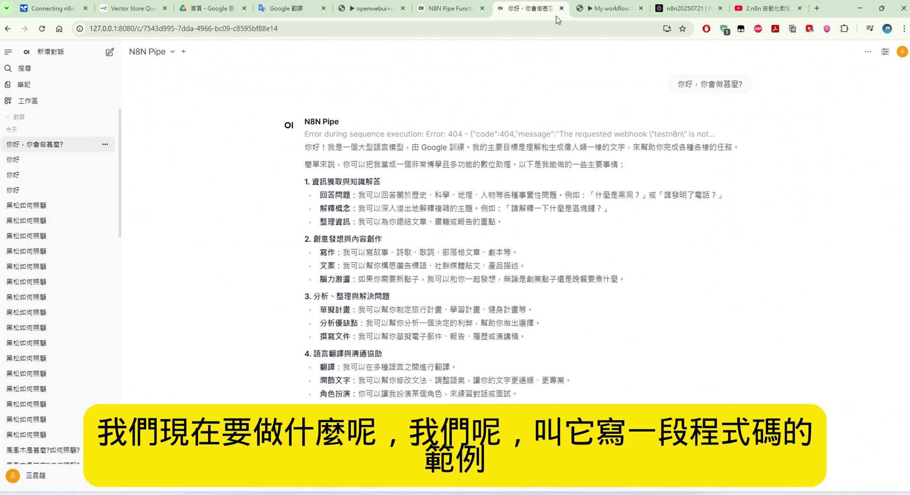
{"action": "scroll", "coordinate": [593, 316], "scroll_direction": "down", "scroll_amount": 3}
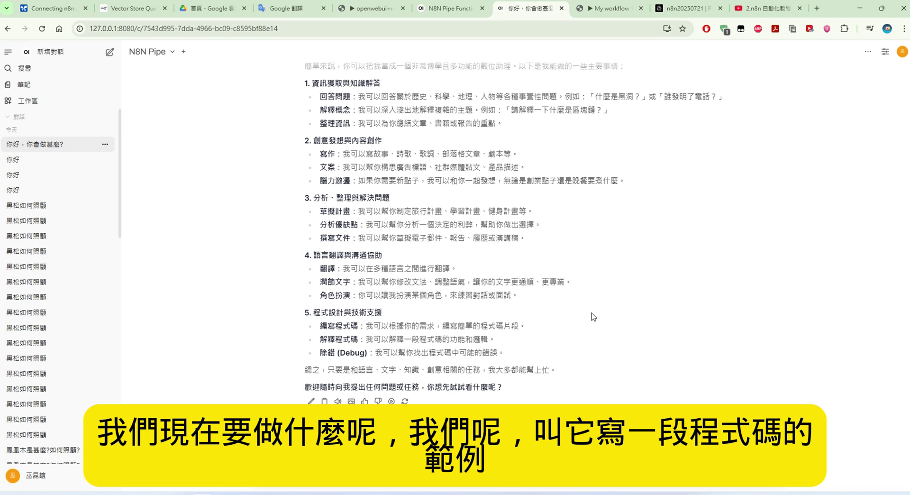
{"action": "left_click", "coordinate": [313, 492]}
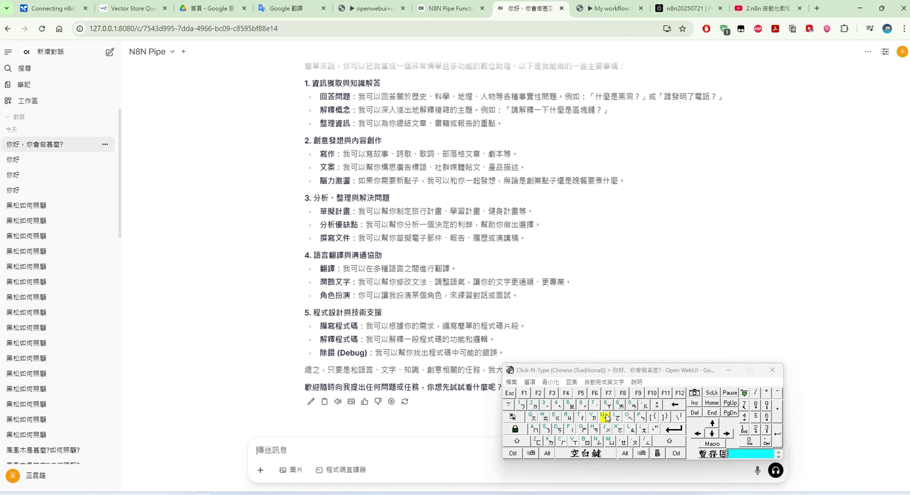
Step: Execute My workflow 16 in n8n again and resend 寫一段JS+CSS範例給我看 in the Open WebUI chat
{"action": "key", "text": "ctrl+Tab"}
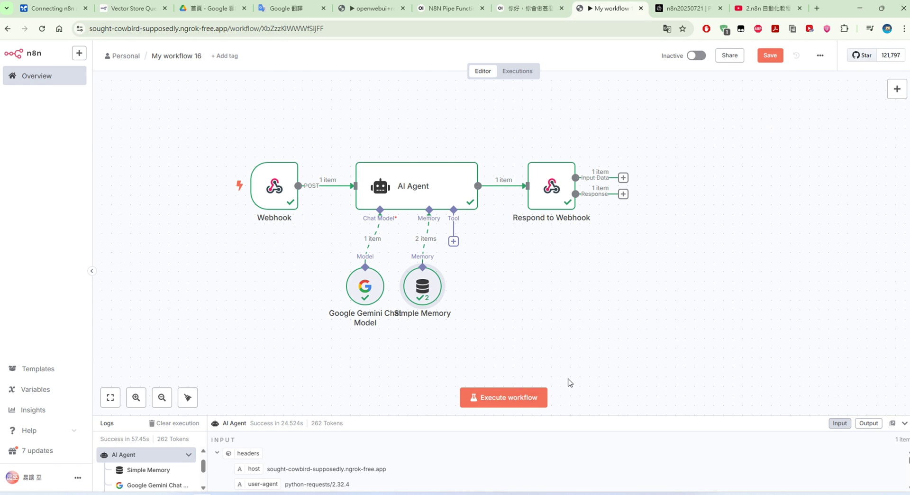
{"action": "left_click", "coordinate": [521, 397]}
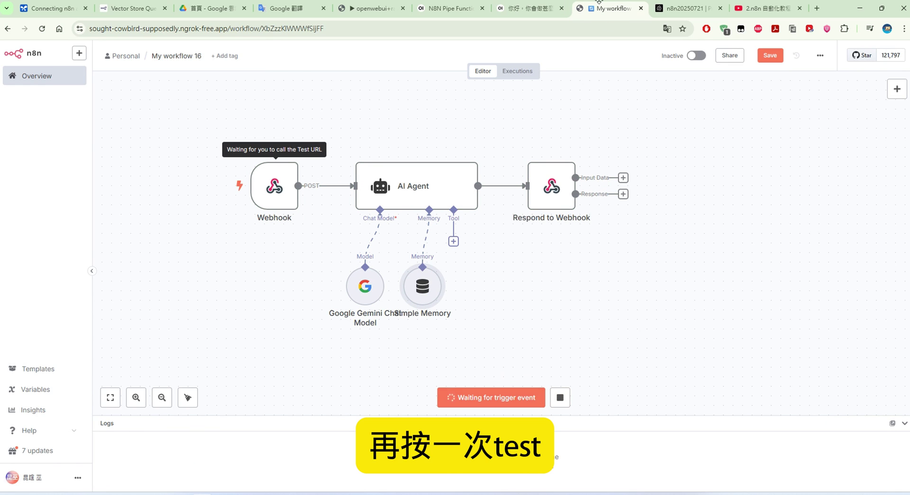
{"action": "left_click", "coordinate": [515, 9]}
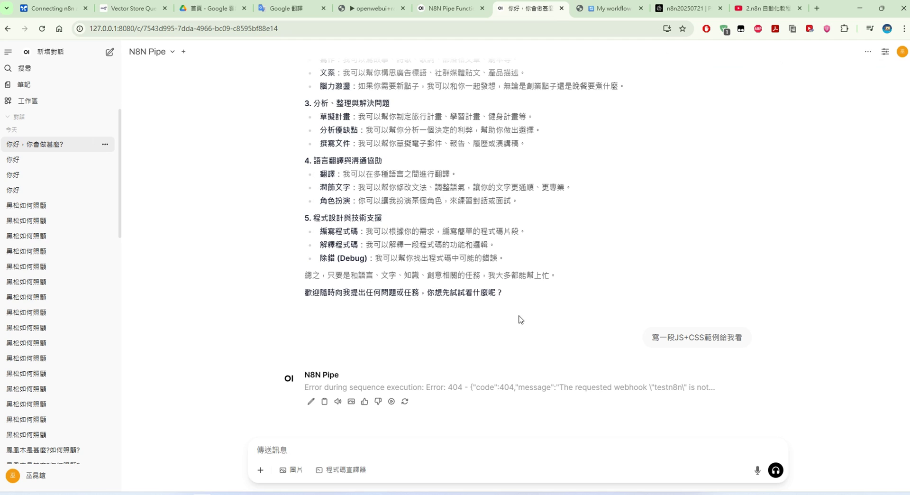
{"action": "right_click", "coordinate": [542, 443]}
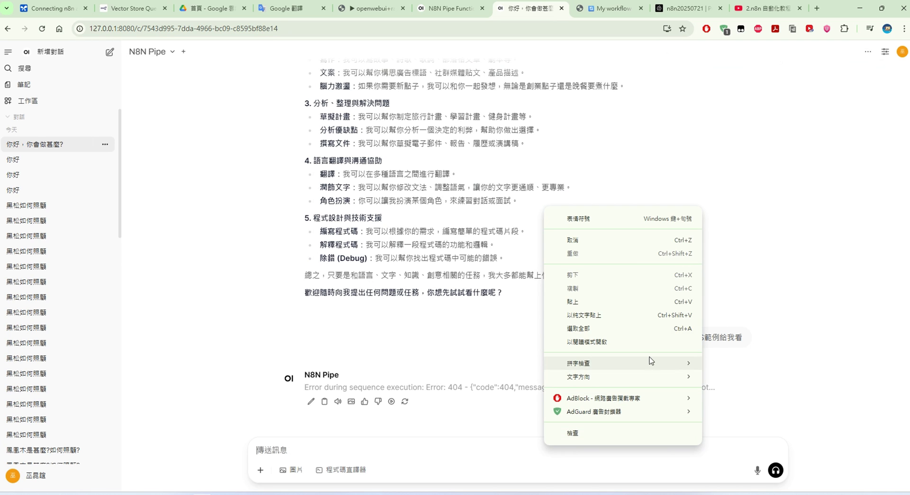
{"action": "left_click", "coordinate": [660, 315]}
{"action": "left_click", "coordinate": [775, 469]}
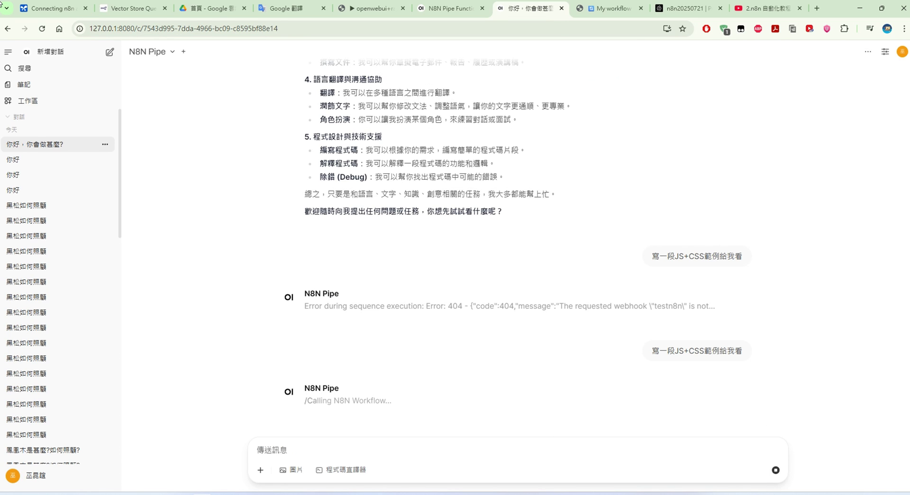
Step: Check the workflow run in n8n and read back through the JS+CSS reply in the Open WebUI chat
{"action": "left_click", "coordinate": [611, 8]}
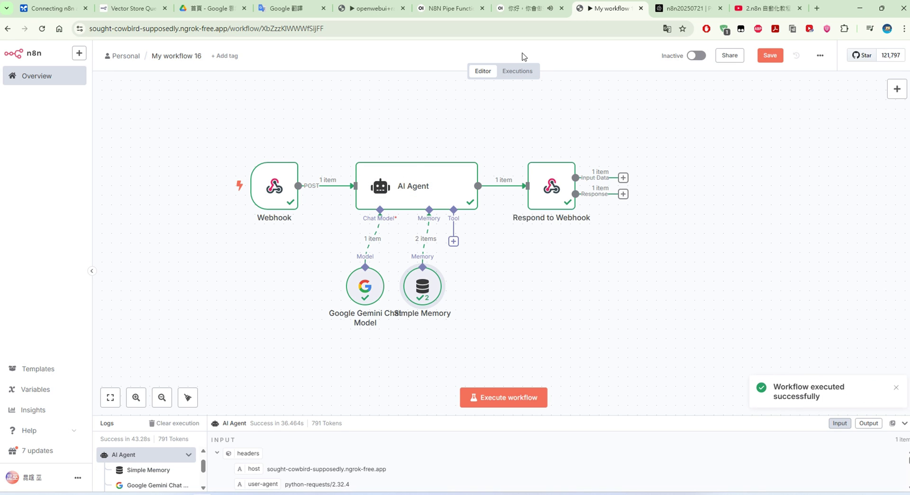
{"action": "left_click", "coordinate": [525, 11]}
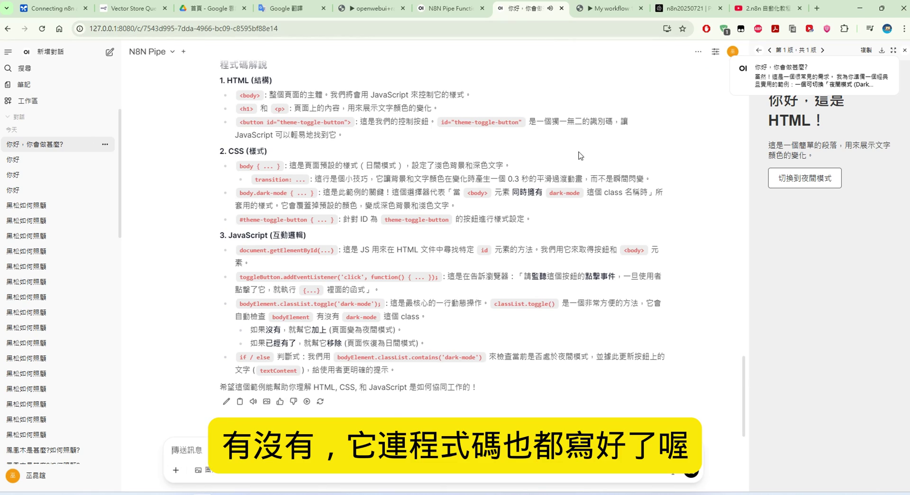
{"action": "scroll", "coordinate": [579, 156], "scroll_direction": "up", "scroll_amount": 10}
{"action": "scroll", "coordinate": [579, 155], "scroll_direction": "up", "scroll_amount": 15}
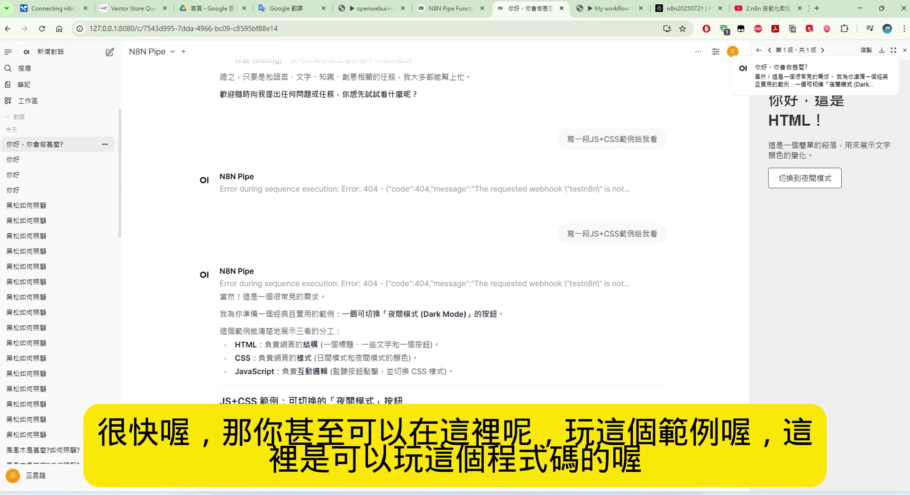
Step: Try the generated page's day/night mode toggle repeatedly in the preview and read through the example code and explanation
{"action": "left_click", "coordinate": [813, 189]}
{"action": "left_click", "coordinate": [812, 189]}
{"action": "left_click", "coordinate": [813, 189]}
{"action": "left_click", "coordinate": [813, 189]}
{"action": "left_click", "coordinate": [813, 188]}
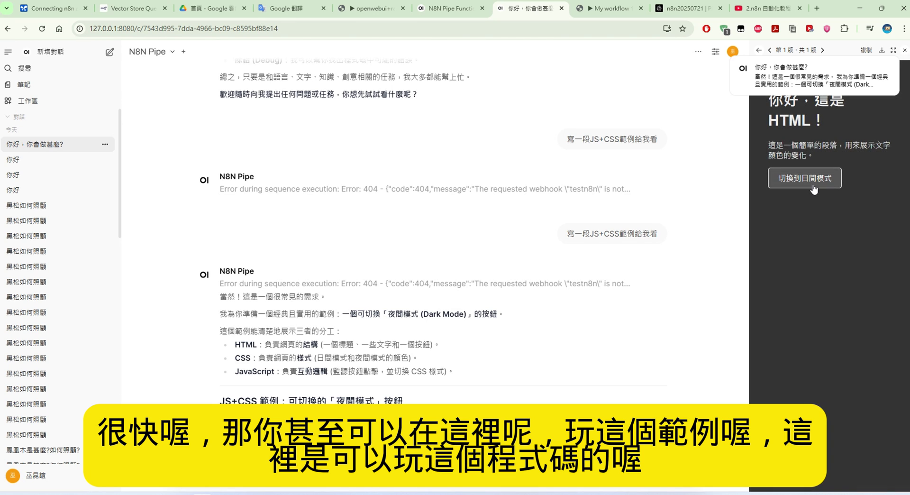
{"action": "left_click", "coordinate": [813, 189]}
{"action": "scroll", "coordinate": [675, 190], "scroll_direction": "down", "scroll_amount": 10}
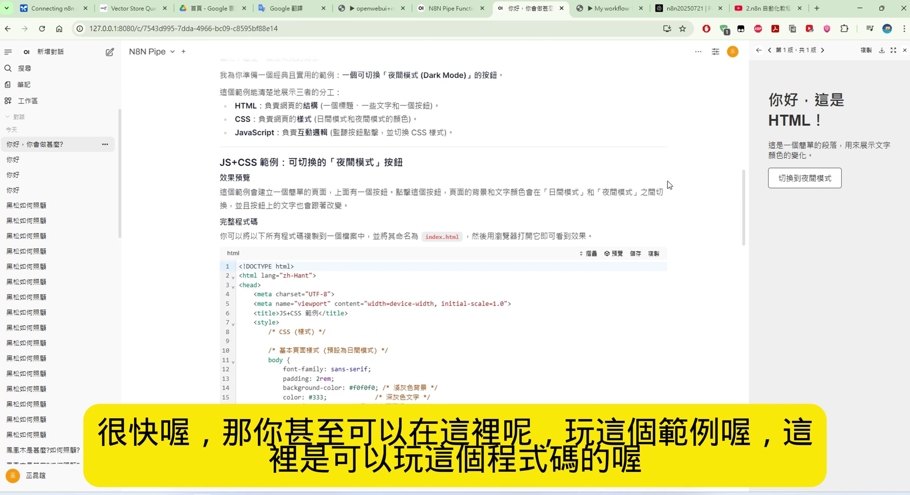
{"action": "scroll", "coordinate": [675, 190], "scroll_direction": "down", "scroll_amount": 15}
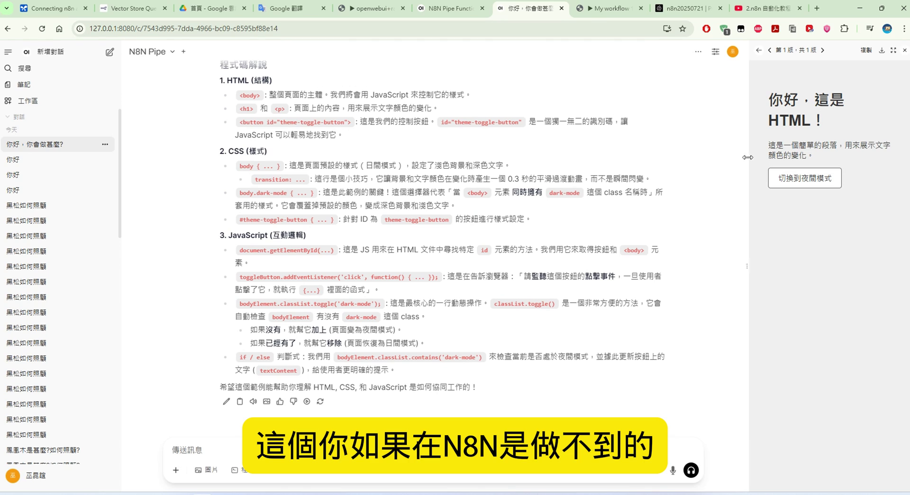
Step: Open the N8N Pipe function's valve settings from the Open WebUI admin functions list
{"action": "left_click", "coordinate": [104, 478]}
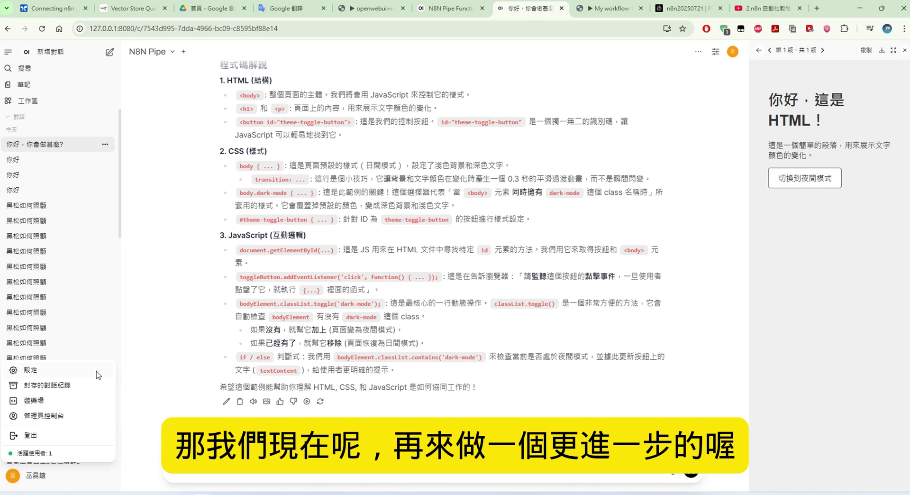
{"action": "left_click", "coordinate": [85, 420]}
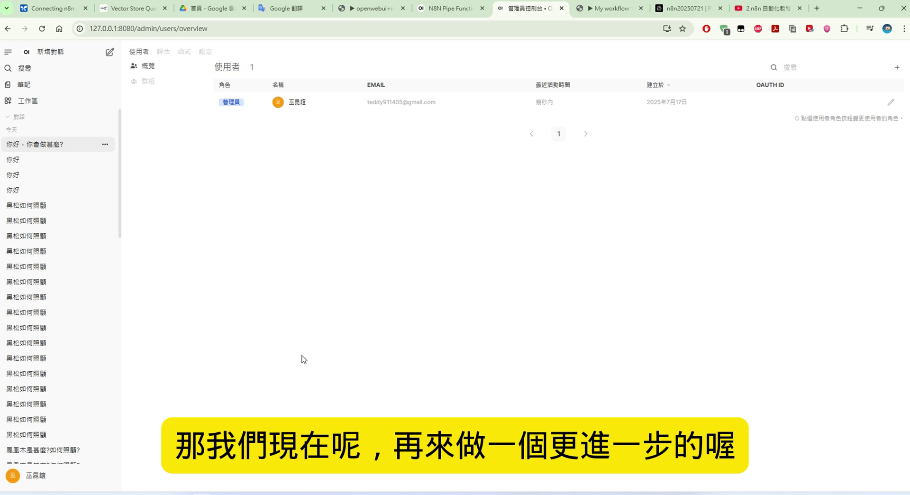
{"action": "left_click", "coordinate": [184, 52]}
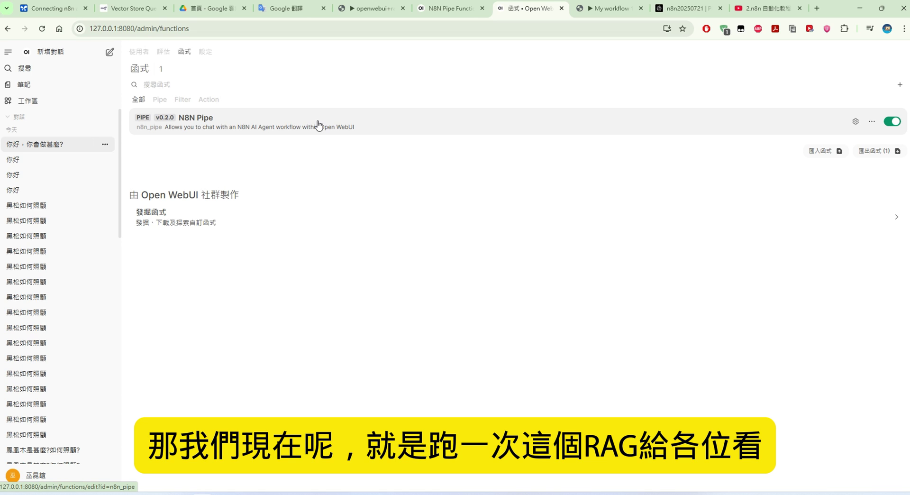
{"action": "left_click", "coordinate": [856, 122]}
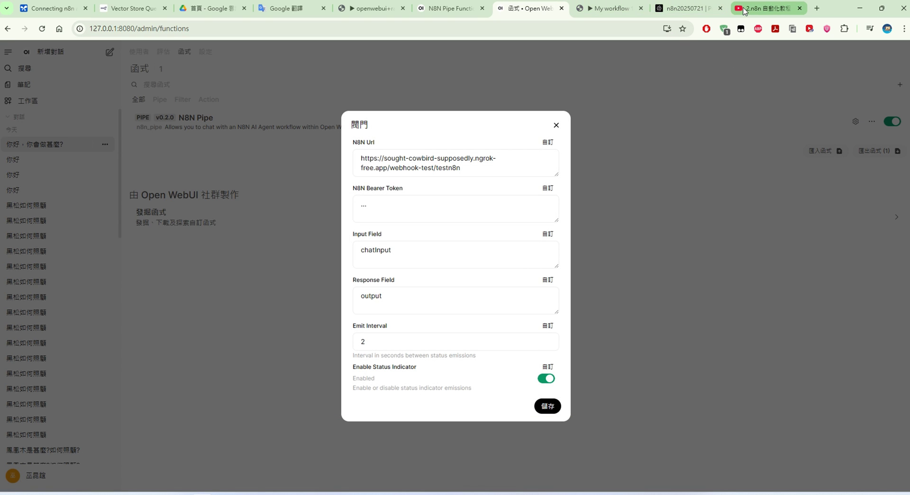
Step: Copy the Webhook node's production URL from the openwebui+rag copy workflow and use it as N8N Pipe's N8N Url
{"action": "left_click", "coordinate": [378, 8]}
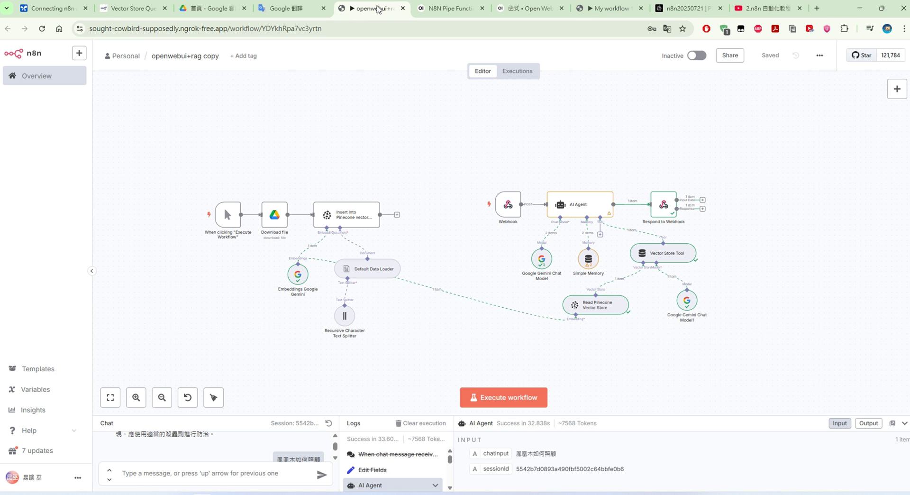
{"action": "double_click", "coordinate": [508, 206]}
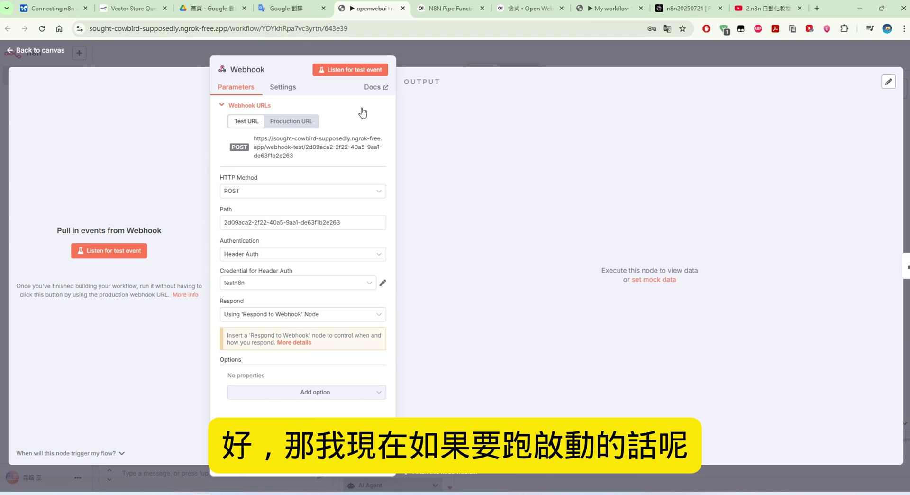
{"action": "left_click", "coordinate": [315, 122]}
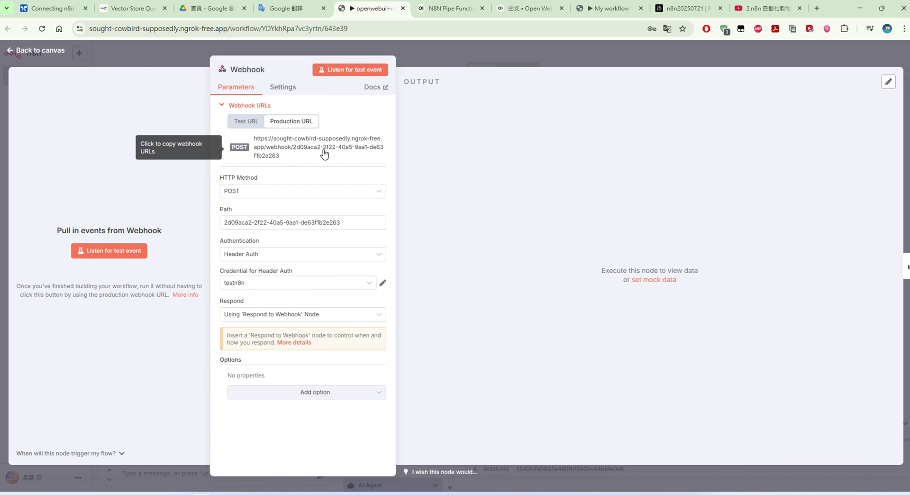
{"action": "left_click", "coordinate": [307, 151]}
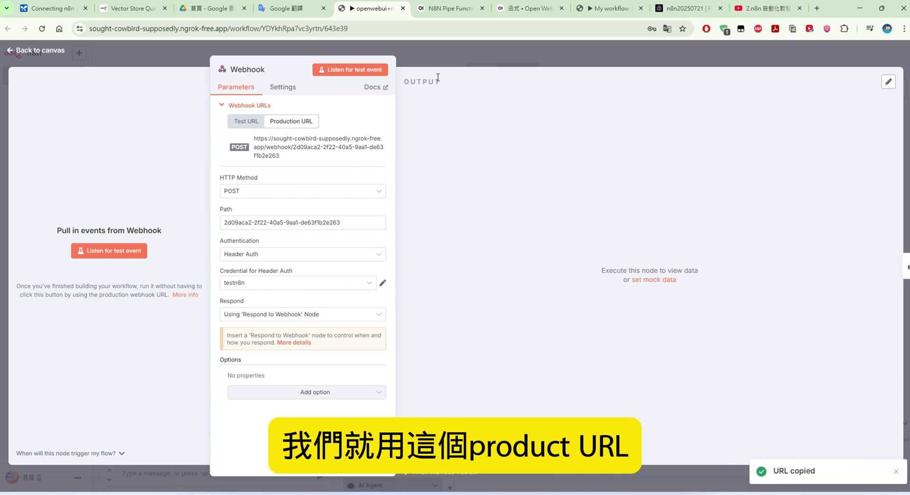
{"action": "left_click", "coordinate": [537, 7]}
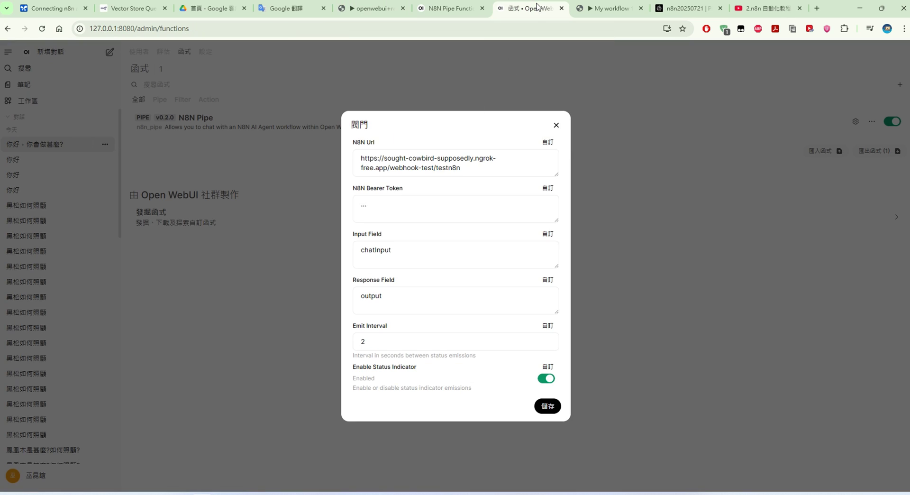
{"action": "left_click_drag", "start_coordinate": [499, 167], "coordinate": [407, 154]}
{"action": "right_click", "coordinate": [412, 160]}
{"action": "left_click", "coordinate": [451, 216]}
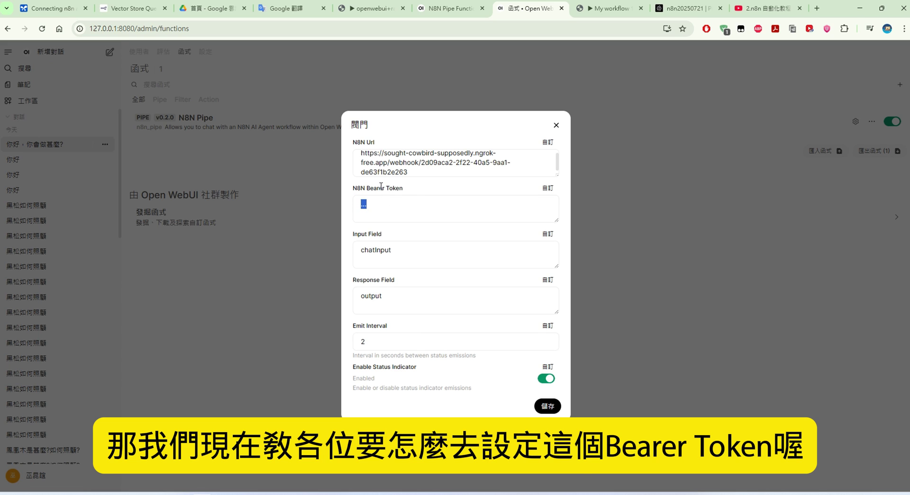
Step: Return to the openwebui+rag copy workflow's Webhook node and set its Path to testn8n
{"action": "left_click", "coordinate": [450, 7]}
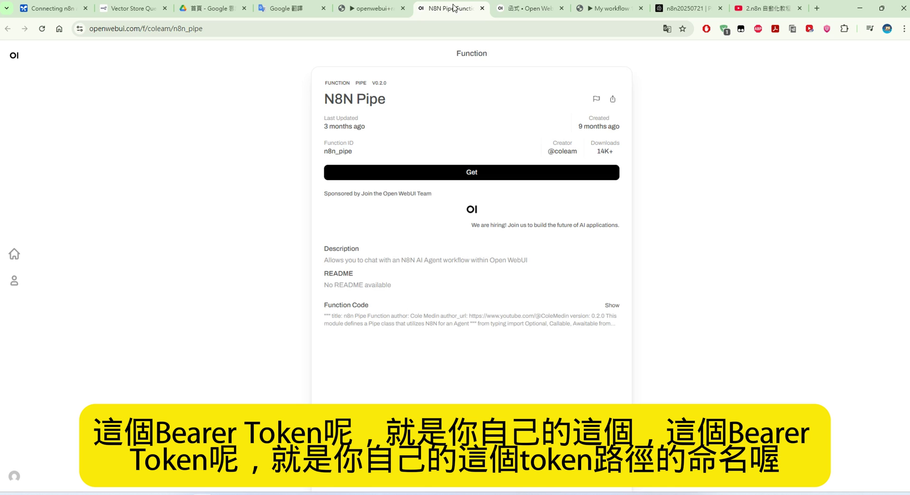
{"action": "left_click", "coordinate": [530, 8]}
{"action": "left_click", "coordinate": [375, 8]}
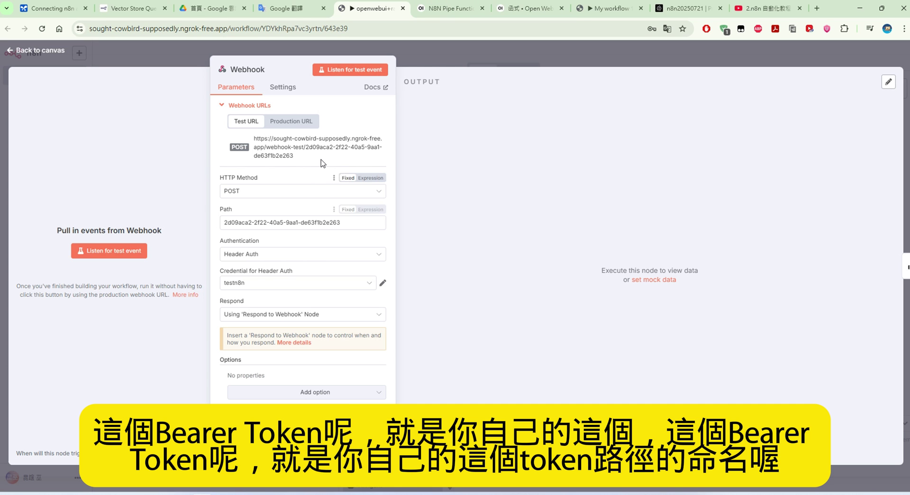
{"action": "left_click_drag", "start_coordinate": [369, 224], "coordinate": [222, 223]}
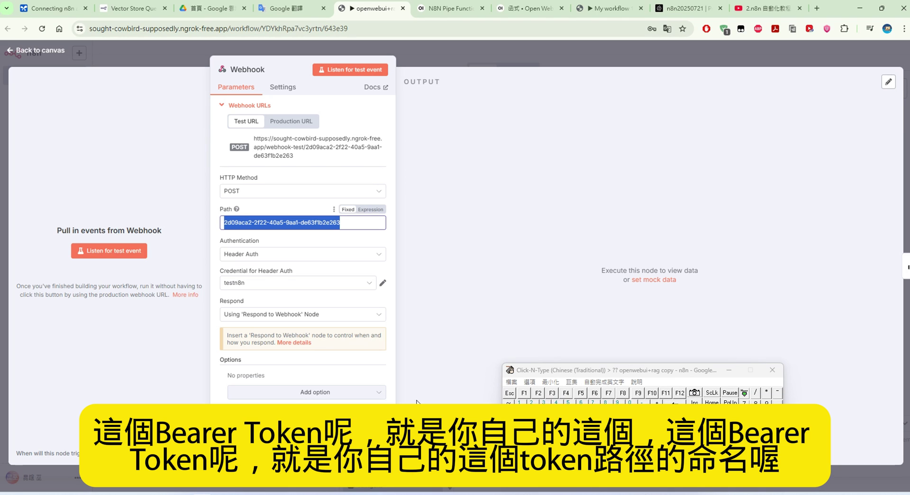
{"action": "left_click", "coordinate": [554, 415]}
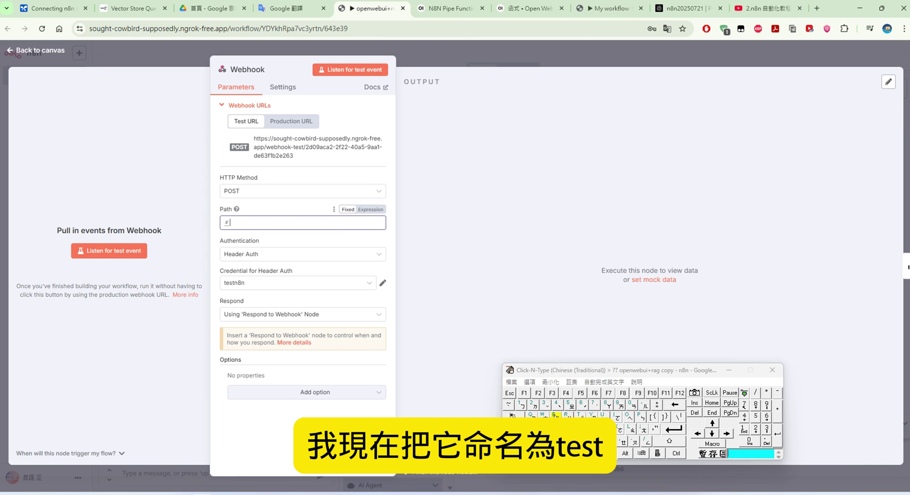
{"action": "left_click", "coordinate": [669, 440]}
{"action": "left_click", "coordinate": [578, 415]}
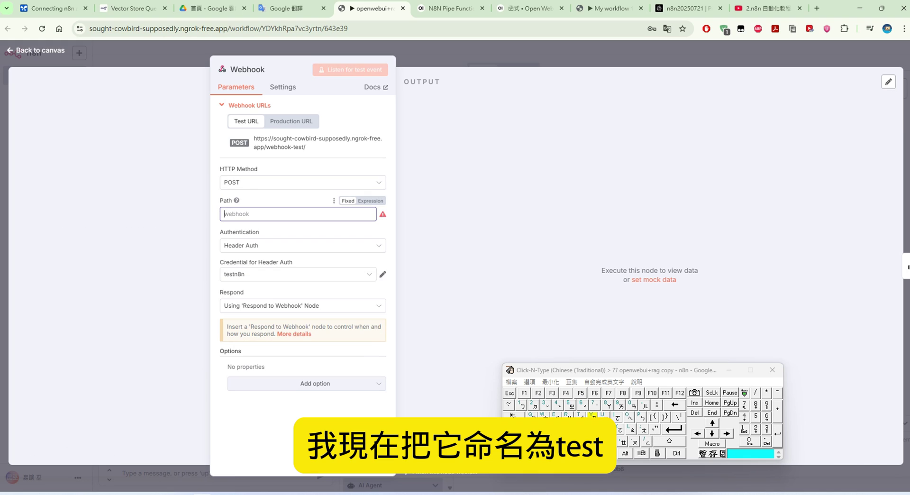
{"action": "left_click", "coordinate": [554, 415]}
{"action": "left_click", "coordinate": [544, 428]}
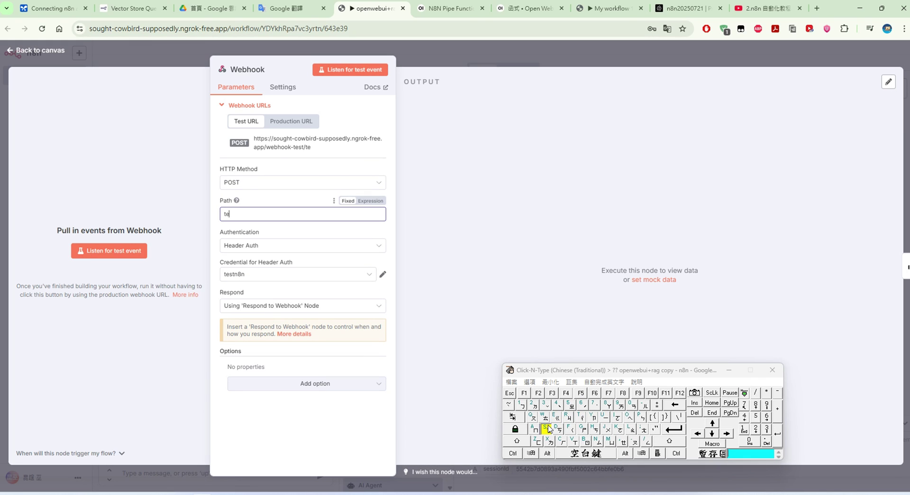
{"action": "left_click", "coordinate": [579, 416]}
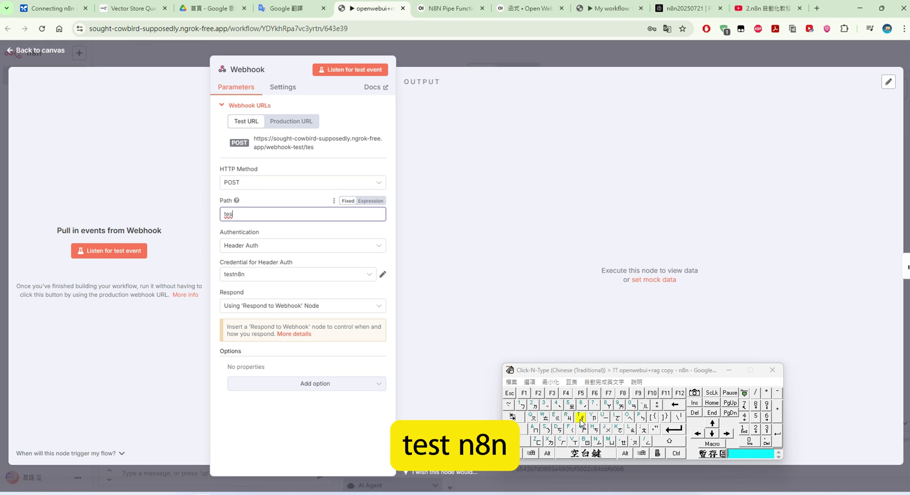
{"action": "left_click", "coordinate": [598, 441]}
{"action": "left_click", "coordinate": [608, 404]}
{"action": "left_click", "coordinate": [598, 441]}
Step: Set the Webhook node's authentication to Header Auth and open its testn8n credential for editing
{"action": "left_click", "coordinate": [315, 245]}
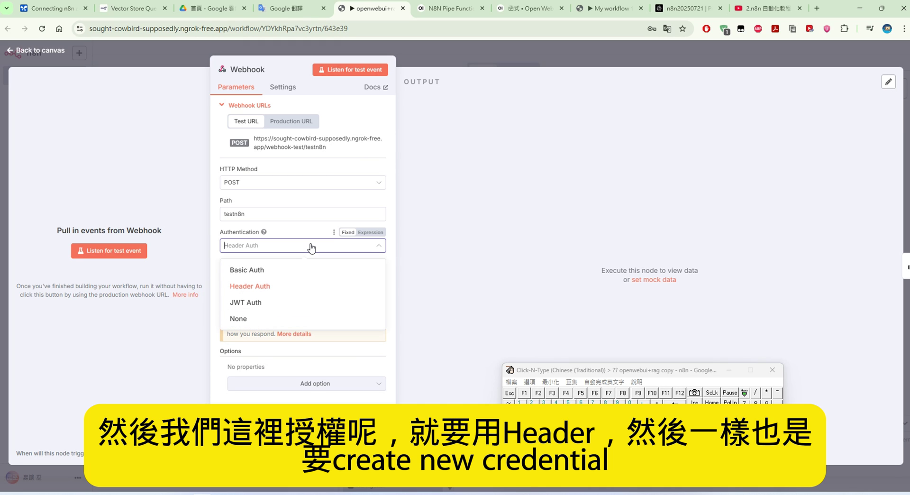
{"action": "left_click", "coordinate": [296, 286]}
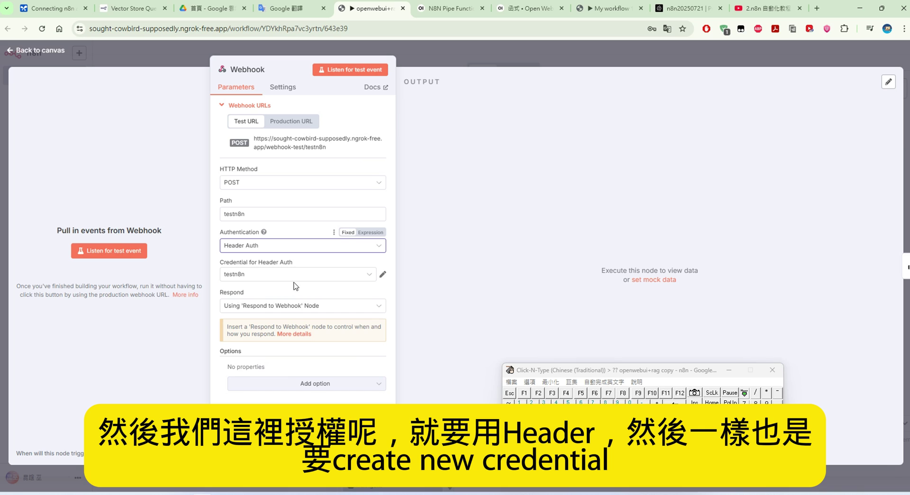
{"action": "left_click", "coordinate": [280, 274]}
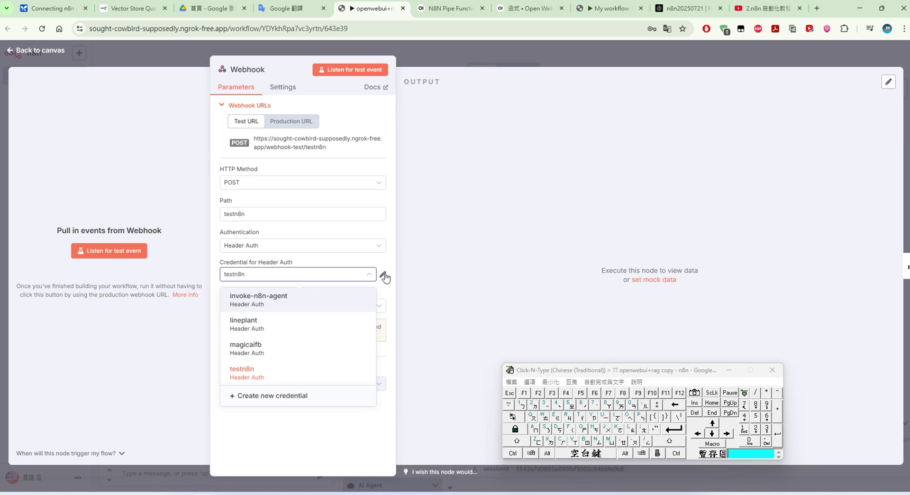
{"action": "left_click", "coordinate": [383, 276]}
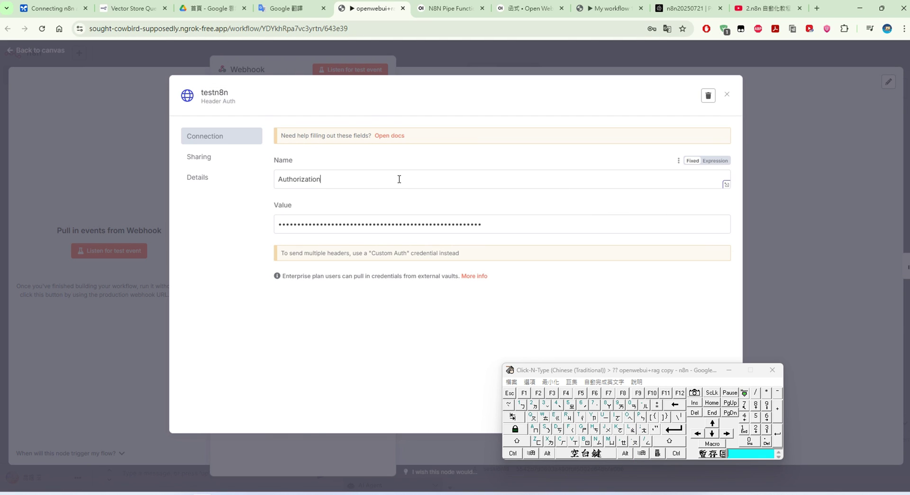
Step: Switch the Header Auth credential's Value to an expression and copy the full bearer token text from Google Translate
{"action": "left_click_drag", "start_coordinate": [325, 178], "coordinate": [277, 173]}
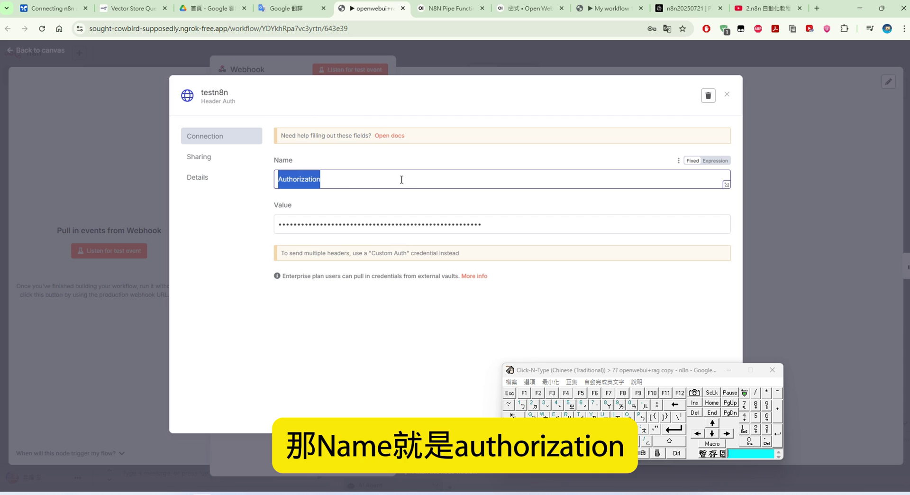
{"action": "left_click", "coordinate": [715, 206]}
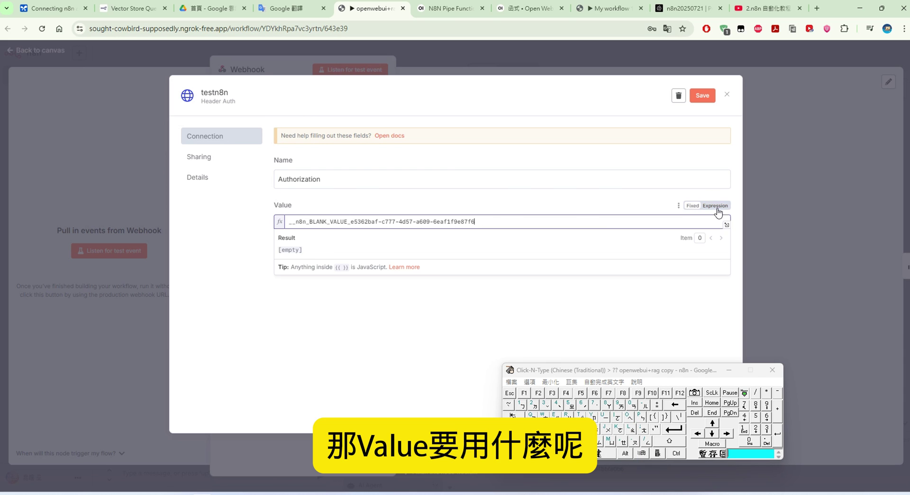
{"action": "left_click", "coordinate": [289, 8]}
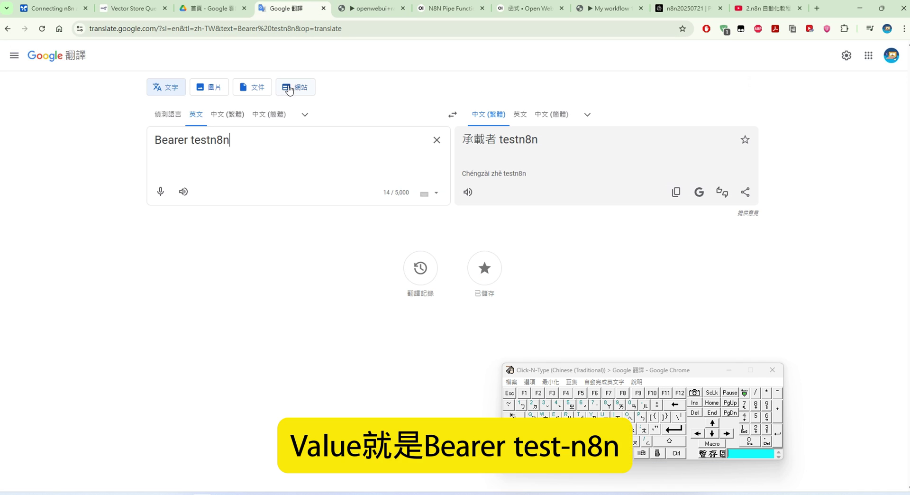
{"action": "left_click_drag", "start_coordinate": [252, 144], "coordinate": [113, 142]}
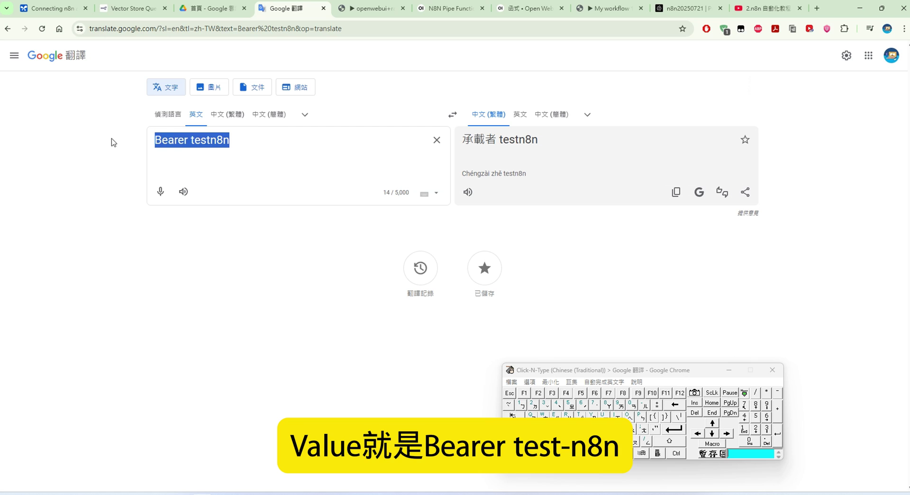
{"action": "right_click", "coordinate": [175, 142]}
{"action": "left_click", "coordinate": [191, 188]}
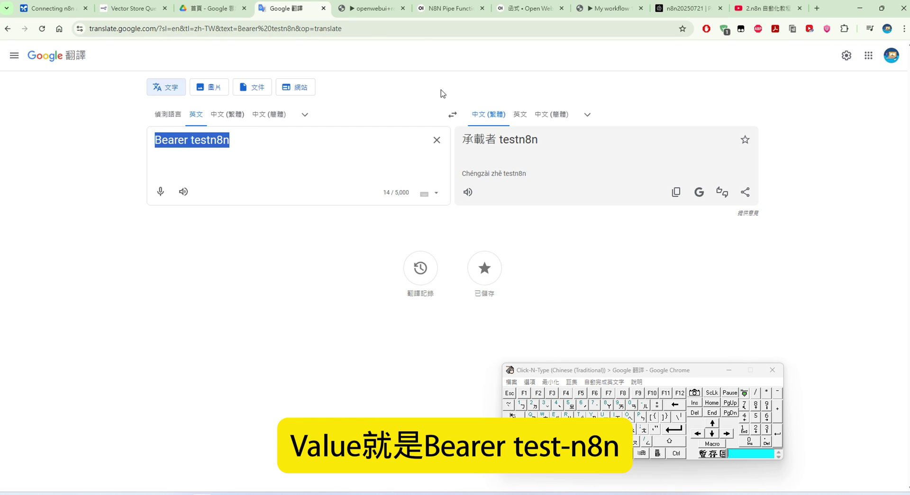
Step: Replace the credential's Value expression with the copied bearer token text, save the Header Auth credential and close it
{"action": "left_click", "coordinate": [394, 13]}
{"action": "key", "text": "ctrl+a"}
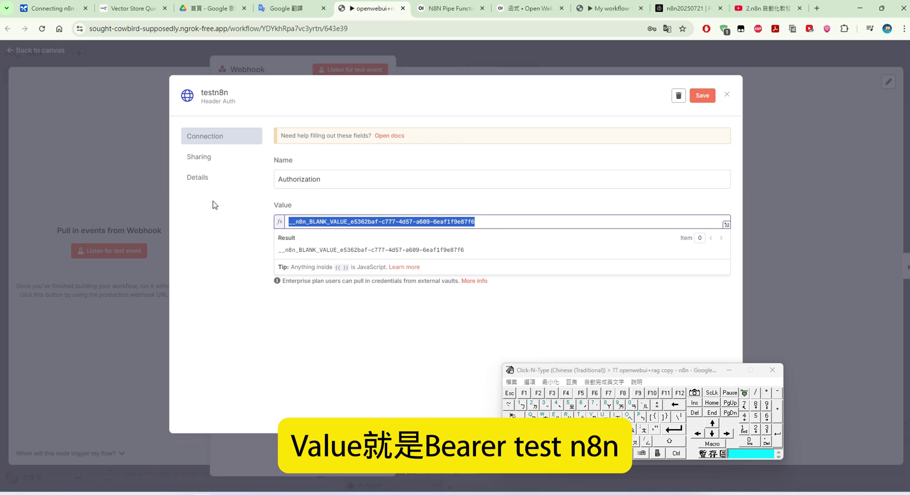
{"action": "right_click", "coordinate": [300, 221]}
{"action": "left_click", "coordinate": [332, 233]}
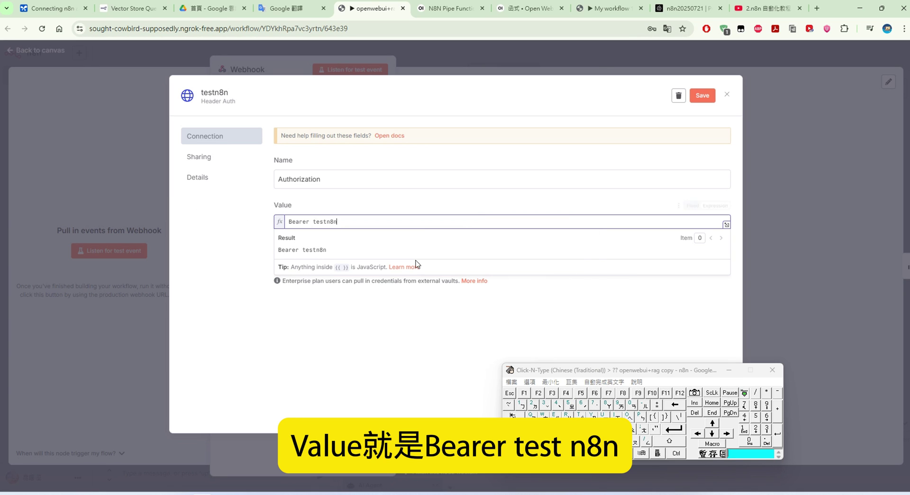
{"action": "left_click", "coordinate": [701, 95]}
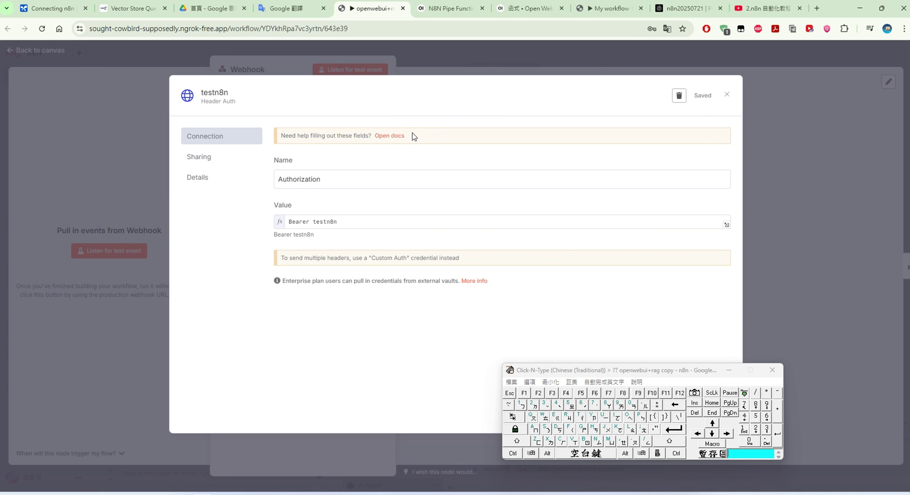
{"action": "left_click", "coordinate": [149, 69]}
Step: Copy the Webhook node's Path and paste it as N8N Pipe's N8N Bearer Token in the Open WebUI valves
{"action": "left_click_drag", "start_coordinate": [327, 213], "coordinate": [189, 212]}
{"action": "right_click", "coordinate": [252, 218]}
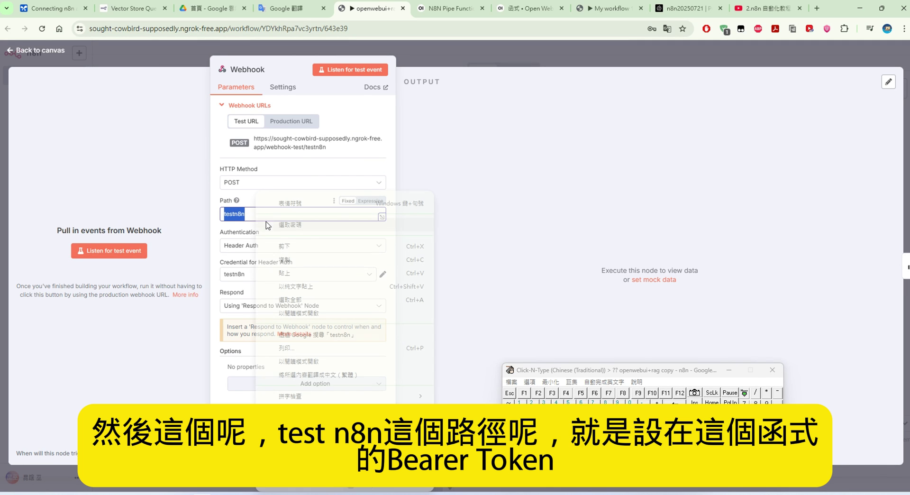
{"action": "left_click", "coordinate": [314, 258]}
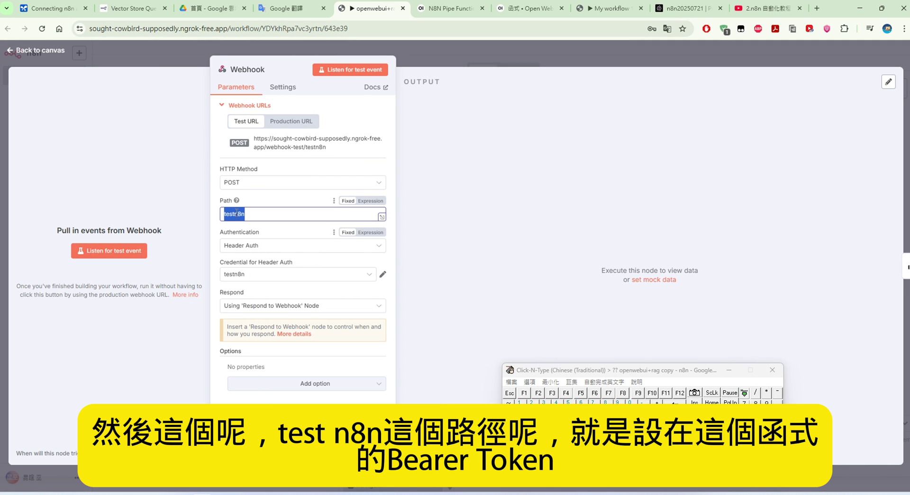
{"action": "left_click", "coordinate": [525, 8]}
{"action": "right_click", "coordinate": [399, 203]}
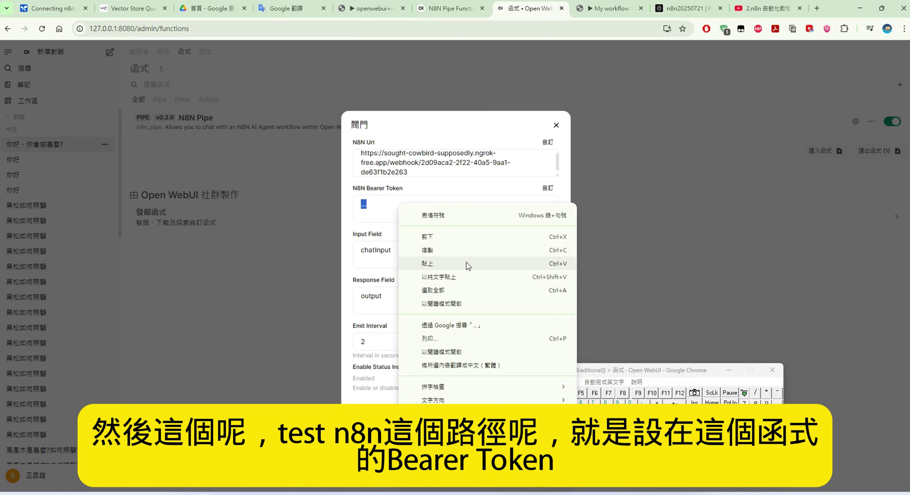
{"action": "left_click", "coordinate": [480, 283]}
{"action": "left_click", "coordinate": [725, 369]}
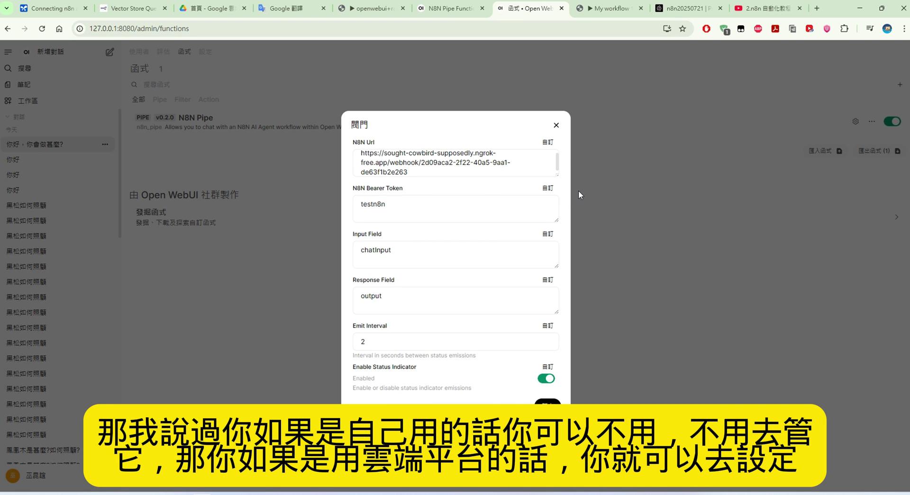
Step: Switch the N8N Bearer Token to default and back to custom, and paste the token in again
{"action": "left_click", "coordinate": [551, 188]}
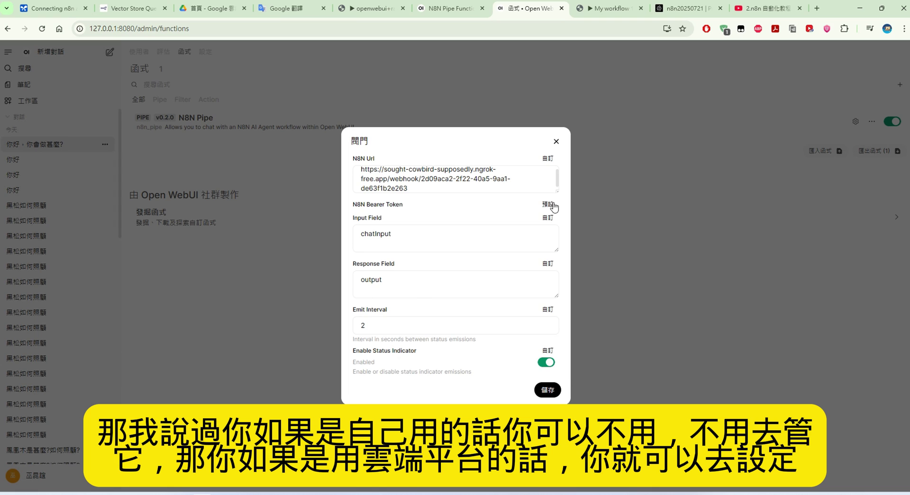
{"action": "left_click", "coordinate": [549, 204]}
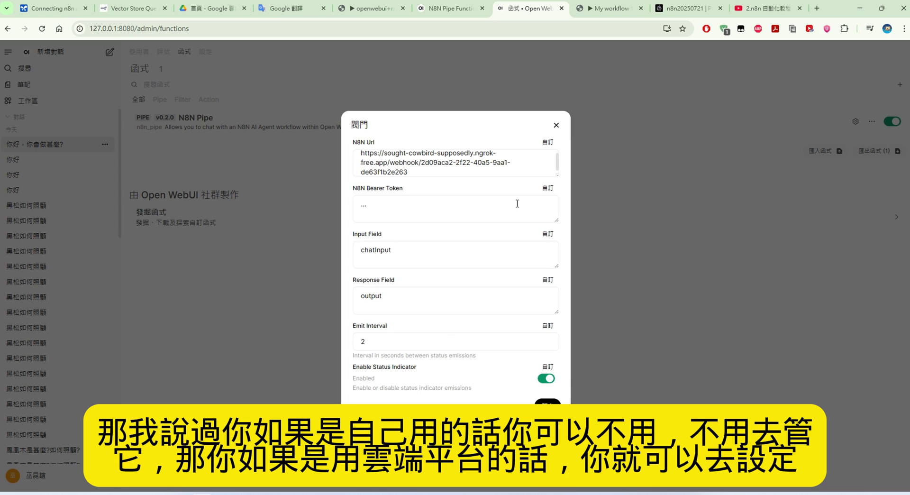
{"action": "right_click", "coordinate": [405, 210]}
{"action": "left_click", "coordinate": [453, 279]}
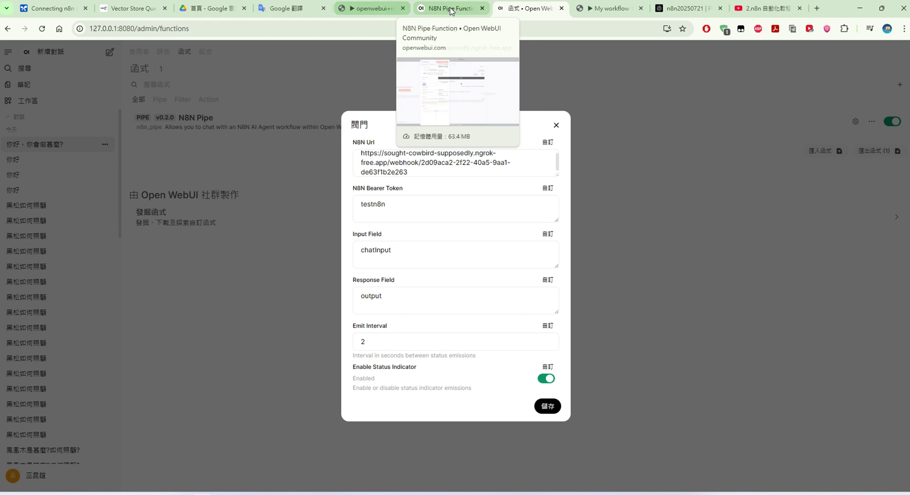
Step: Copy the Webhook node's production URL, replace N8N Pipe's N8N Url with it, and save the valves
{"action": "left_click", "coordinate": [376, 9]}
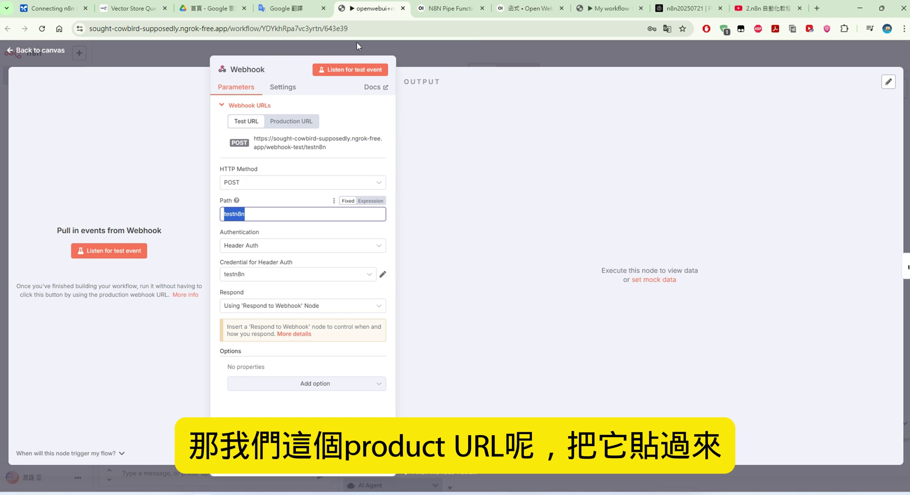
{"action": "left_click", "coordinate": [290, 121]}
{"action": "left_click", "coordinate": [305, 144]}
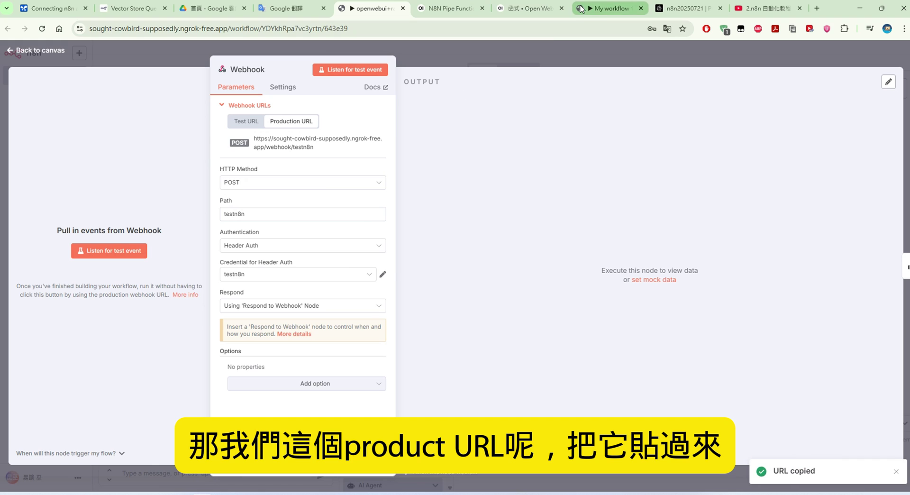
{"action": "left_click", "coordinate": [611, 9]}
{"action": "left_click", "coordinate": [503, 9]}
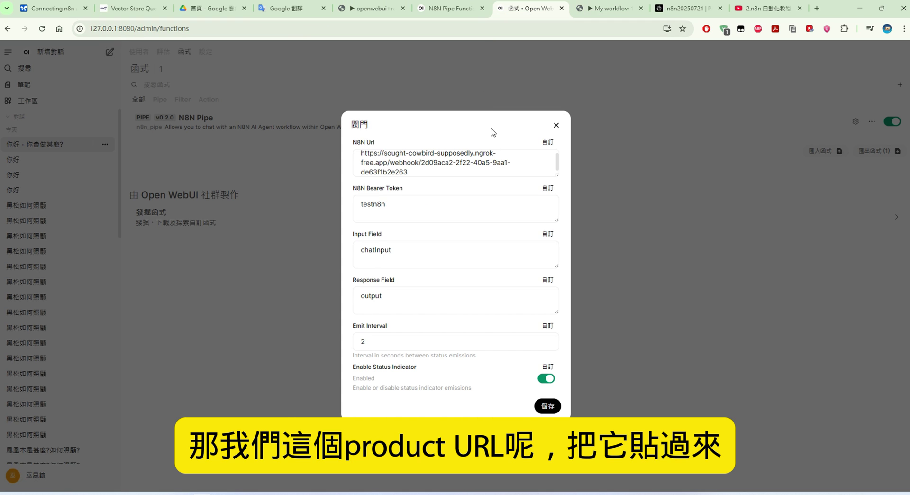
{"action": "triple_click", "coordinate": [489, 168]}
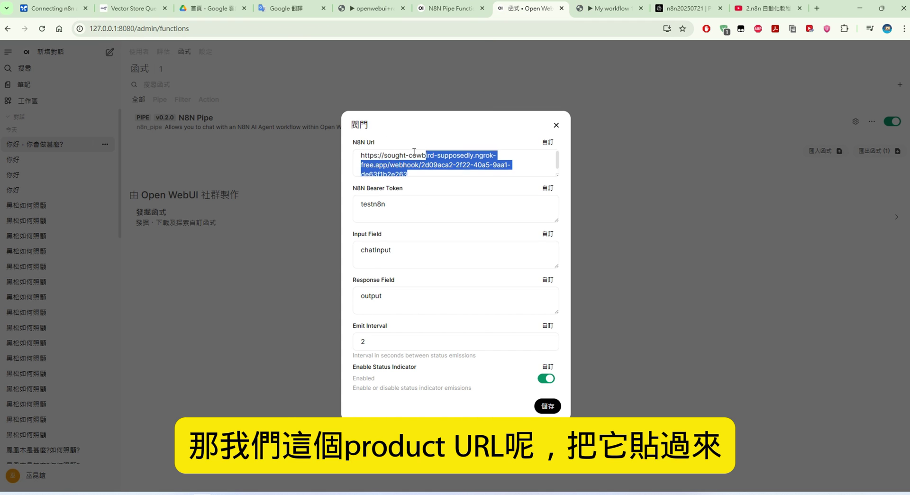
{"action": "right_click", "coordinate": [455, 162]}
{"action": "left_click", "coordinate": [555, 237]}
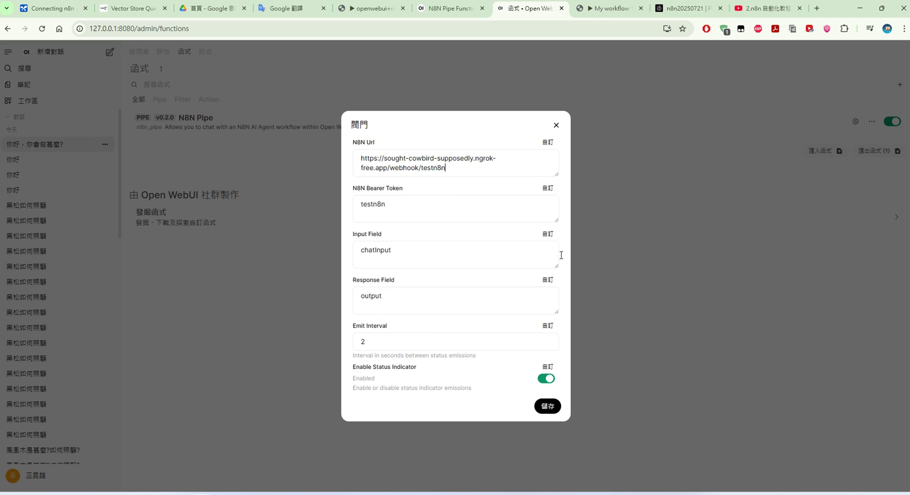
{"action": "left_click", "coordinate": [547, 406]}
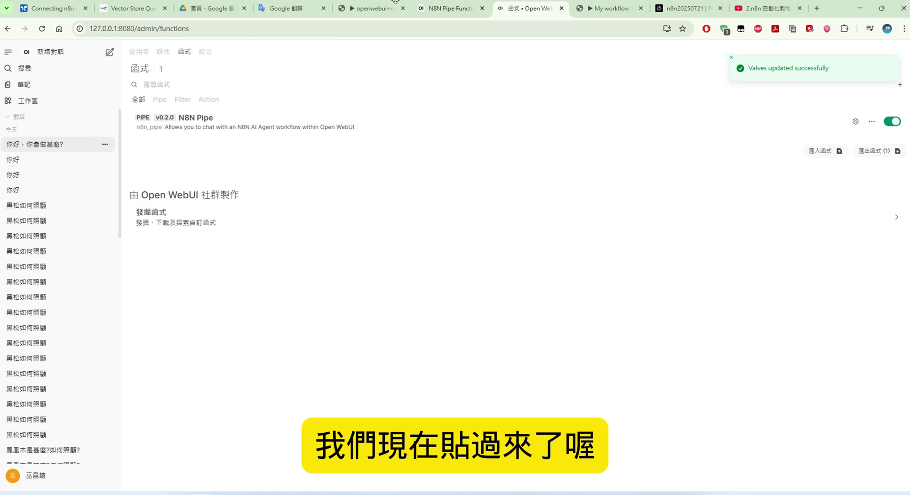
Step: Return to the openwebui+rag copy workflow, close the Webhook node and activate the workflow
{"action": "left_click", "coordinate": [388, 7]}
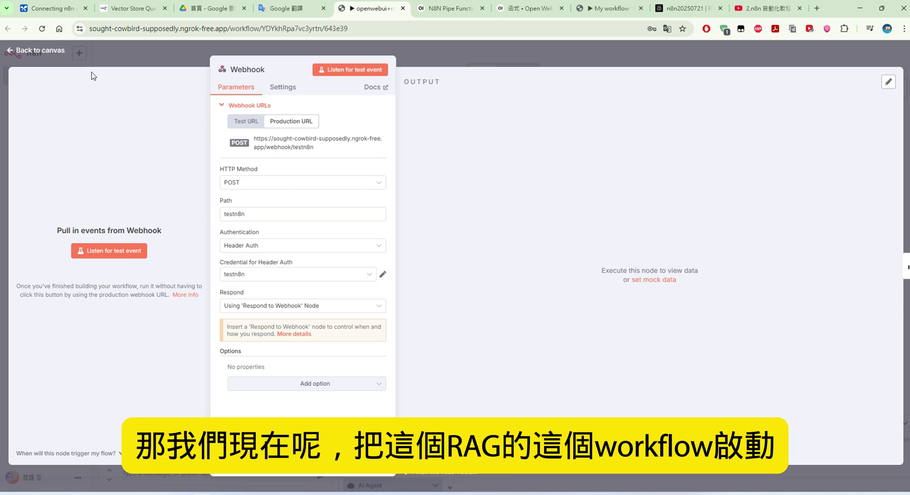
{"action": "left_click", "coordinate": [109, 65]}
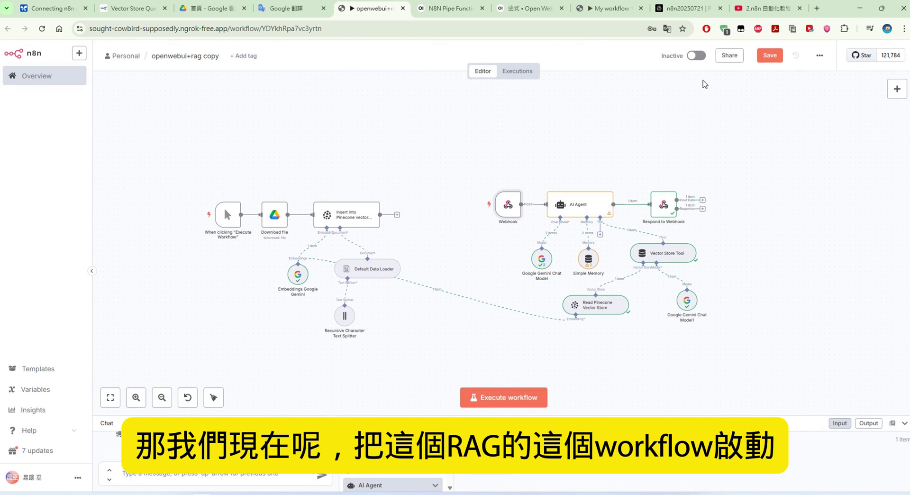
{"action": "left_click", "coordinate": [696, 56]}
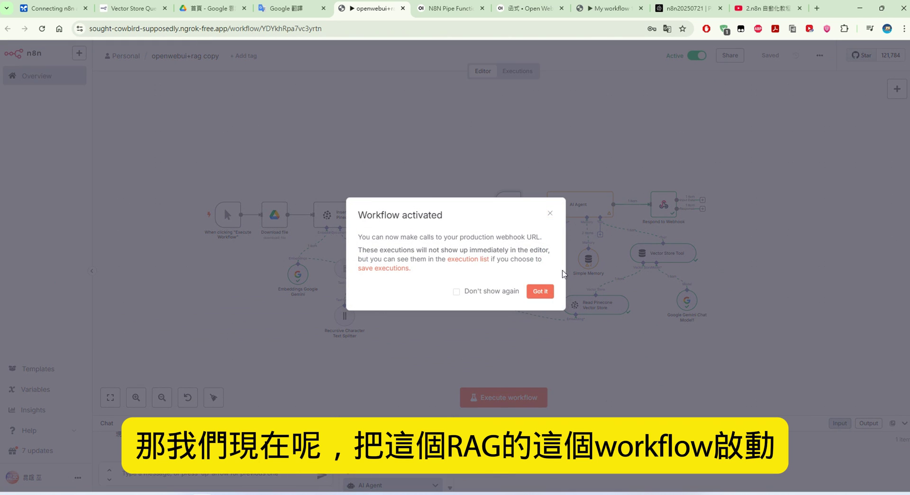
{"action": "left_click", "coordinate": [540, 291]}
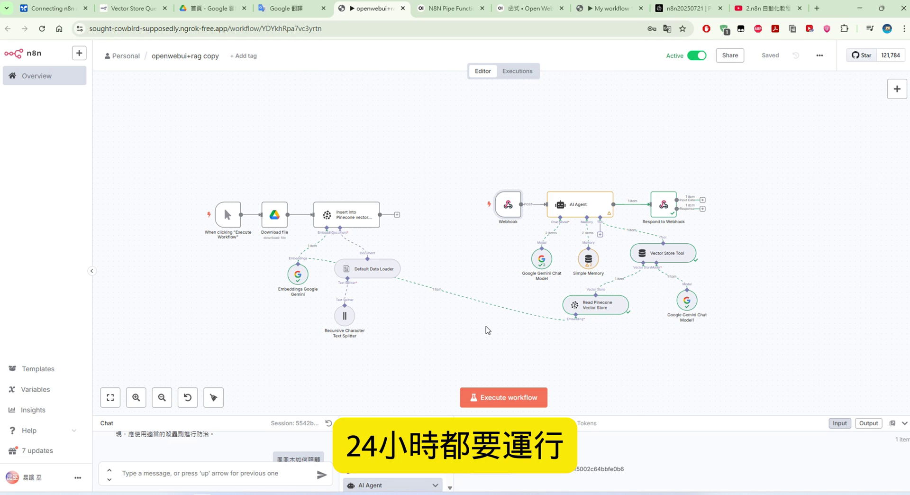
Step: Start a new chat with N8N Pipe in Open WebUI and bring up the on-screen keyboard
{"action": "left_click", "coordinate": [474, 13]}
{"action": "left_click", "coordinate": [523, 11]}
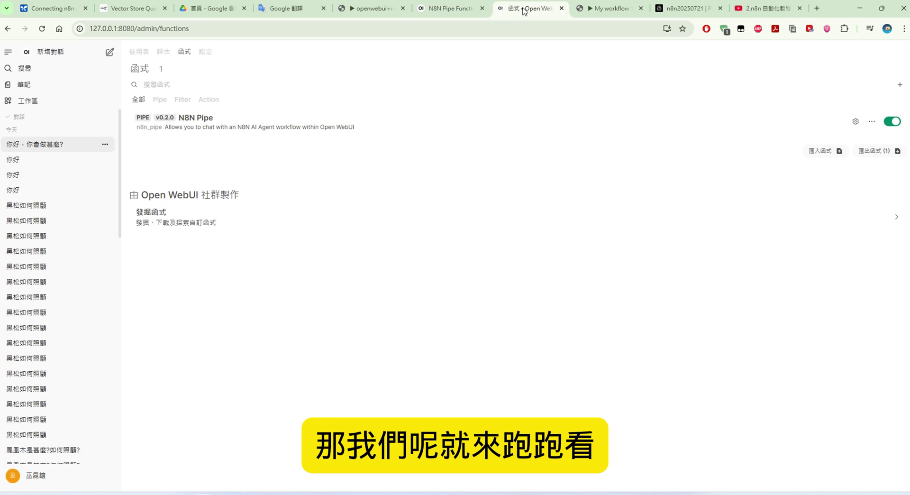
{"action": "left_click", "coordinate": [60, 47]}
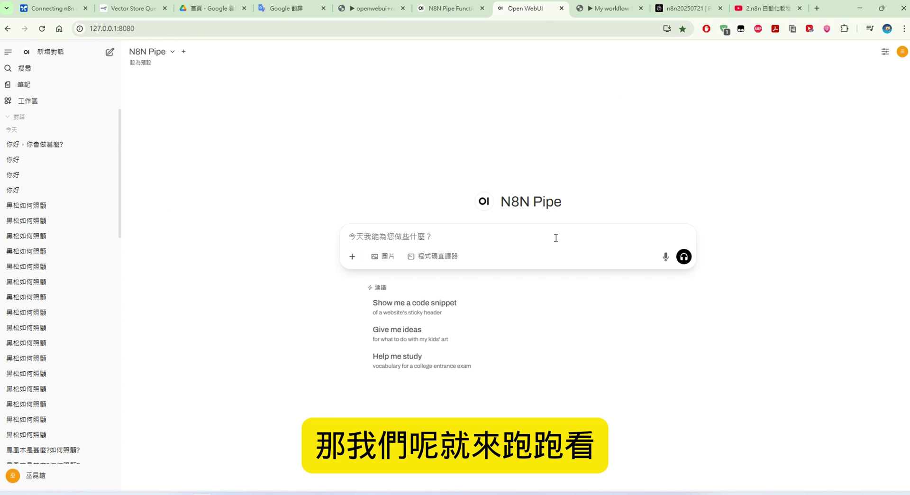
{"action": "left_click", "coordinate": [313, 492]}
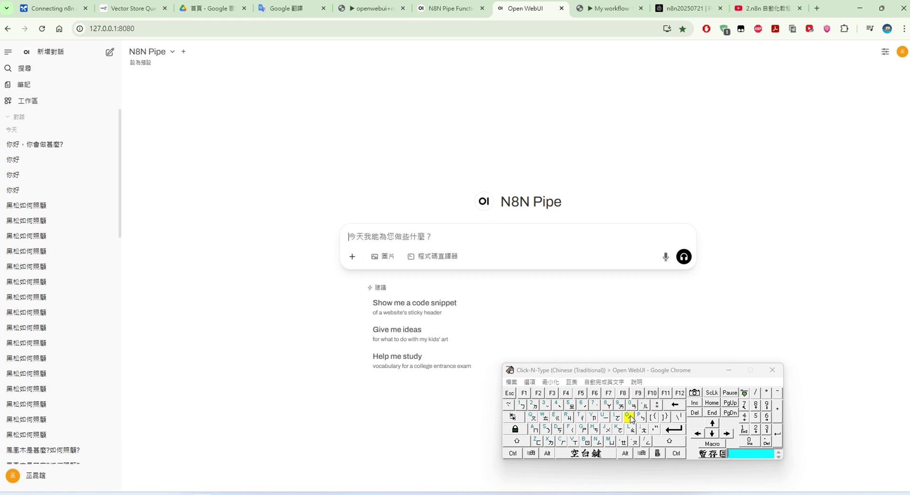
{"action": "left_click", "coordinate": [628, 416]}
{"action": "left_click", "coordinate": [561, 440]}
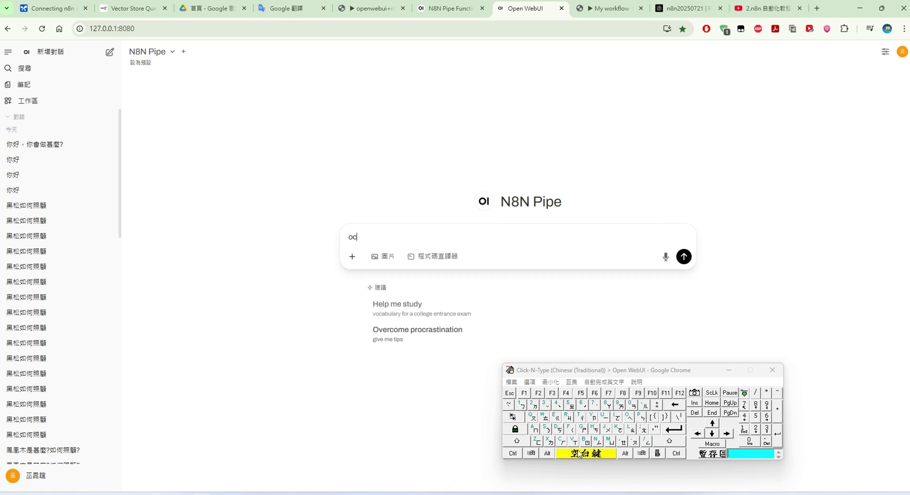
{"action": "left_click", "coordinate": [677, 406]}
{"action": "left_click", "coordinate": [676, 406]}
Step: Change to Chinese input, send the question 黑松如何照顧 to N8N Pipe, and minimize the on-screen keyboard
{"action": "left_click", "coordinate": [669, 442]}
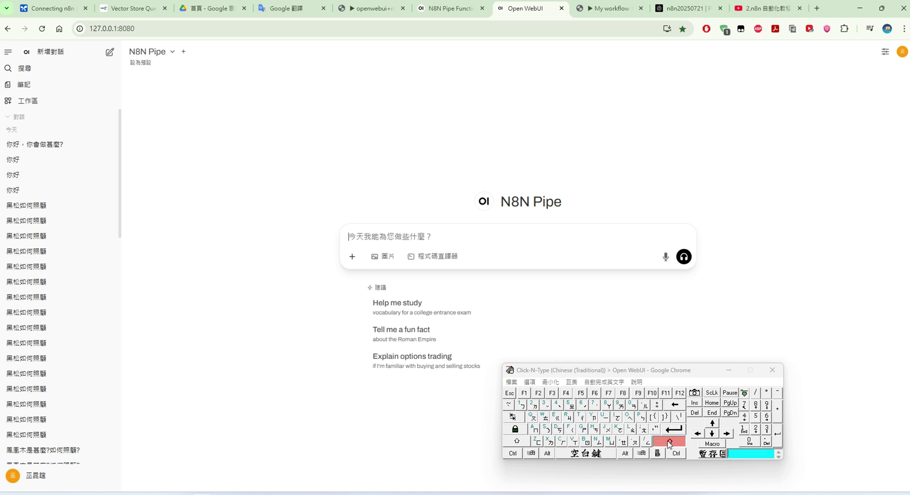
{"action": "left_click", "coordinate": [629, 417]}
{"action": "left_click", "coordinate": [561, 441]}
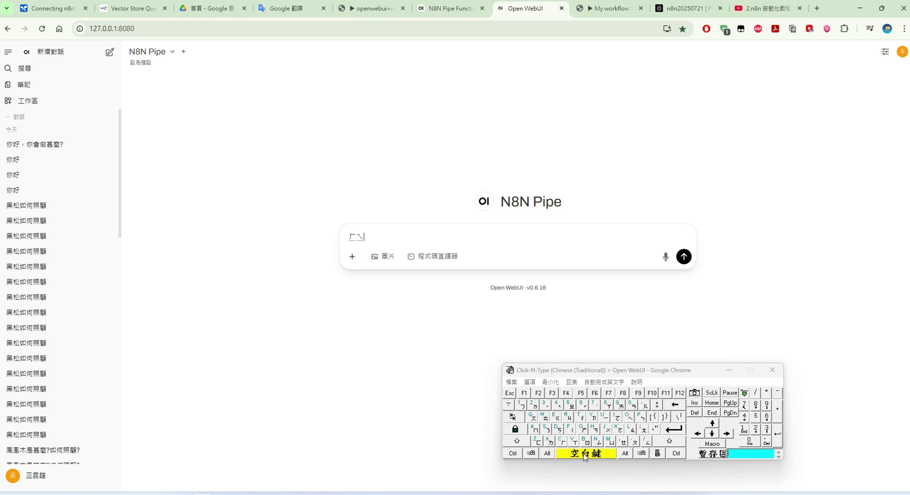
{"action": "left_click", "coordinate": [584, 455]}
{"action": "left_click", "coordinate": [596, 440]}
{"action": "left_click", "coordinate": [607, 428]}
{"action": "left_click", "coordinate": [645, 441]}
{"action": "left_click", "coordinate": [608, 453]}
{"action": "left_click", "coordinate": [675, 431]}
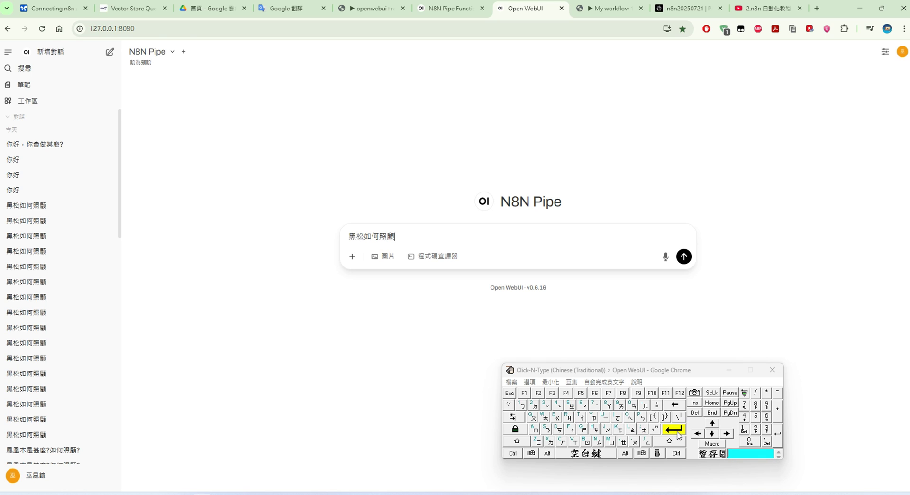
{"action": "left_click", "coordinate": [675, 430]}
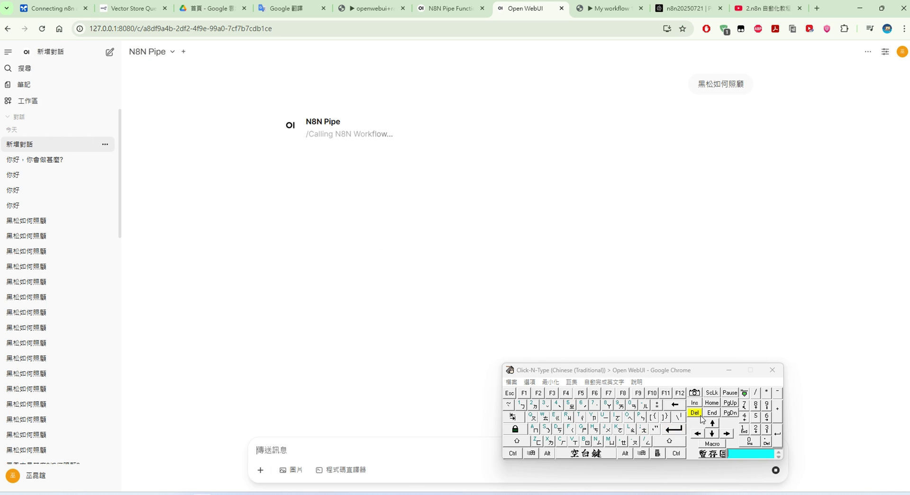
{"action": "left_click", "coordinate": [728, 369]}
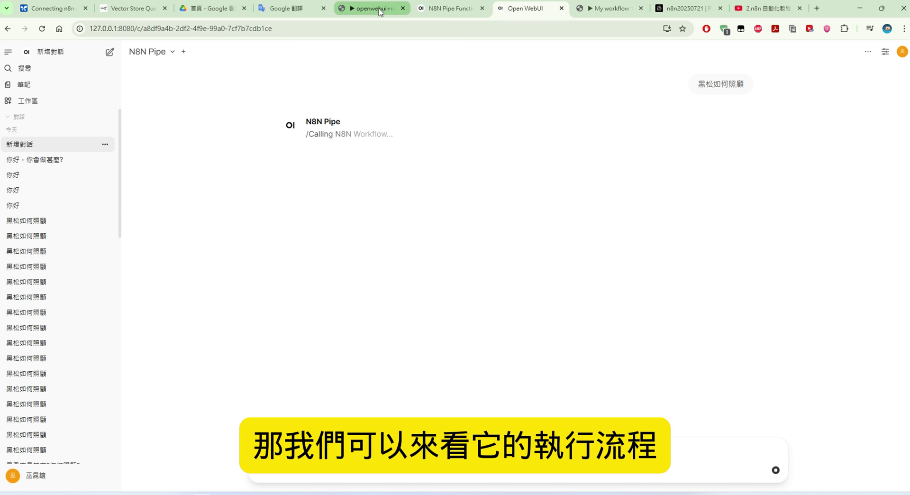
Step: Check the latest execution of the openwebui+rag copy workflow in n8n and read N8N Pipe's answer in Open WebUI
{"action": "left_click", "coordinate": [399, 22]}
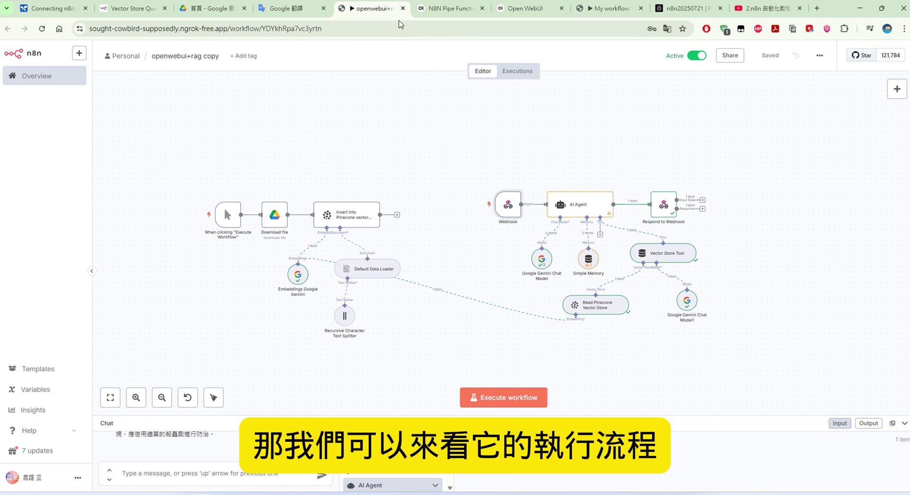
{"action": "left_click", "coordinate": [527, 70]}
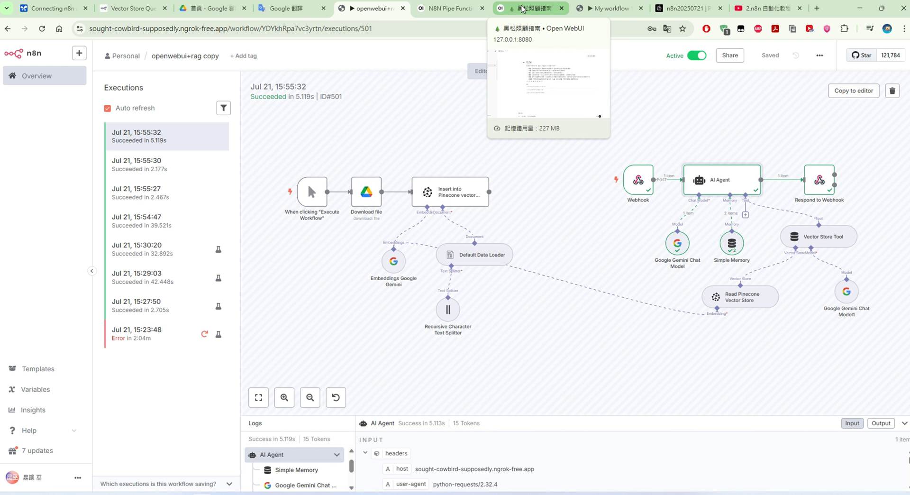
{"action": "left_click", "coordinate": [521, 8]}
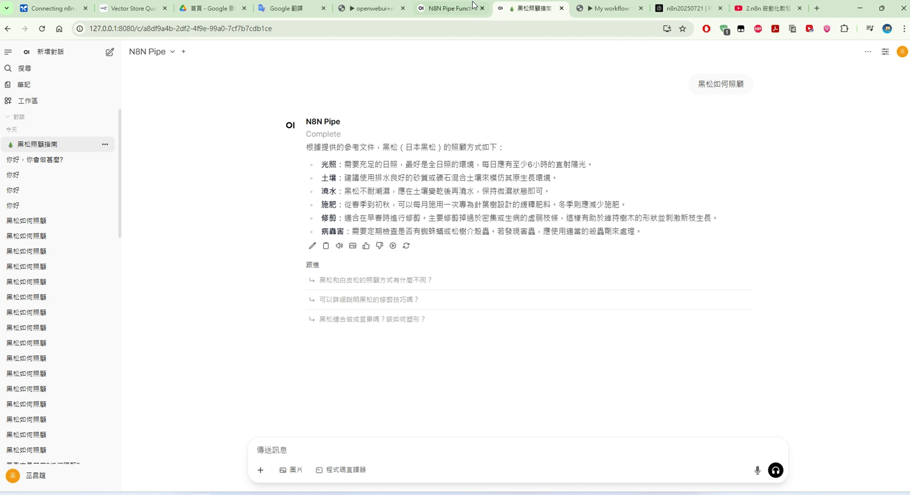
{"action": "left_click", "coordinate": [382, 9]}
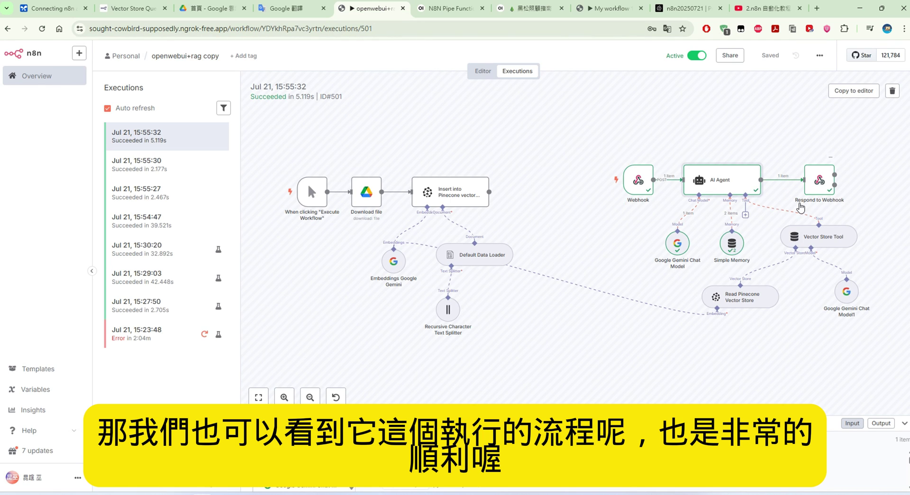
Step: Return to Open WebUI and open the valves of the N8N Pipe function in the admin console
{"action": "left_click", "coordinate": [450, 10]}
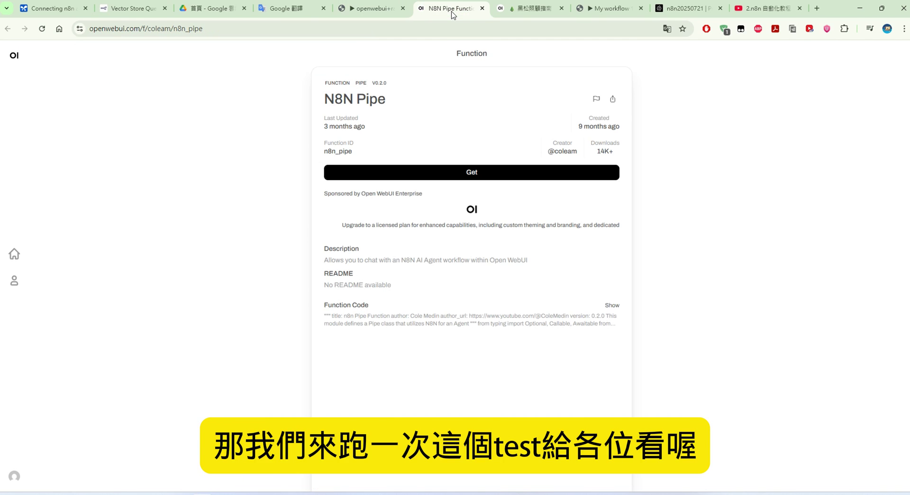
{"action": "left_click", "coordinate": [535, 10]}
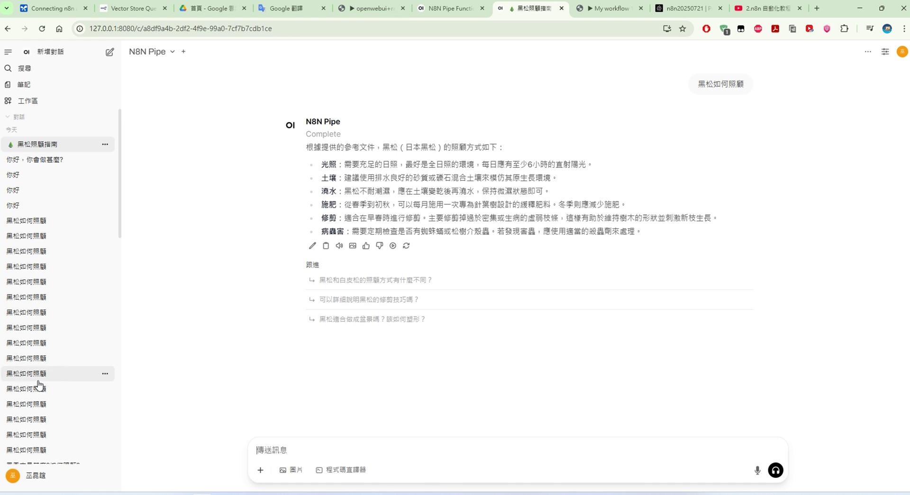
{"action": "left_click", "coordinate": [43, 479]}
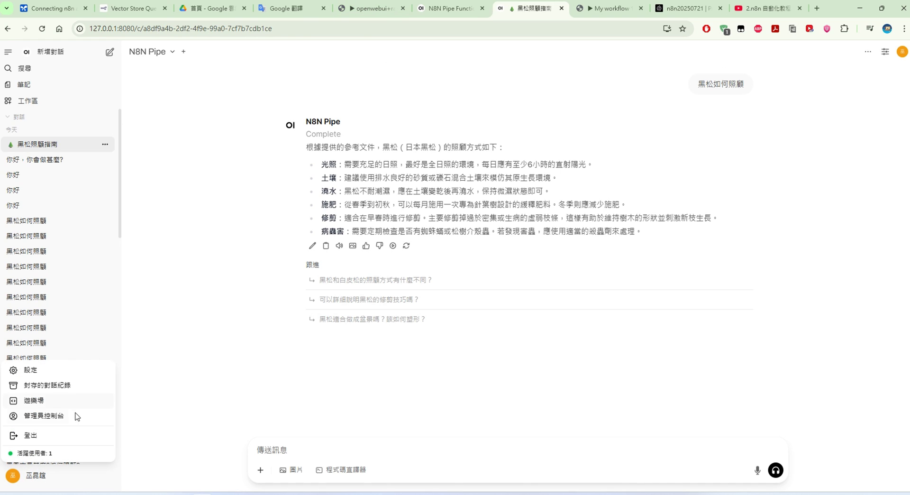
{"action": "left_click", "coordinate": [77, 415]}
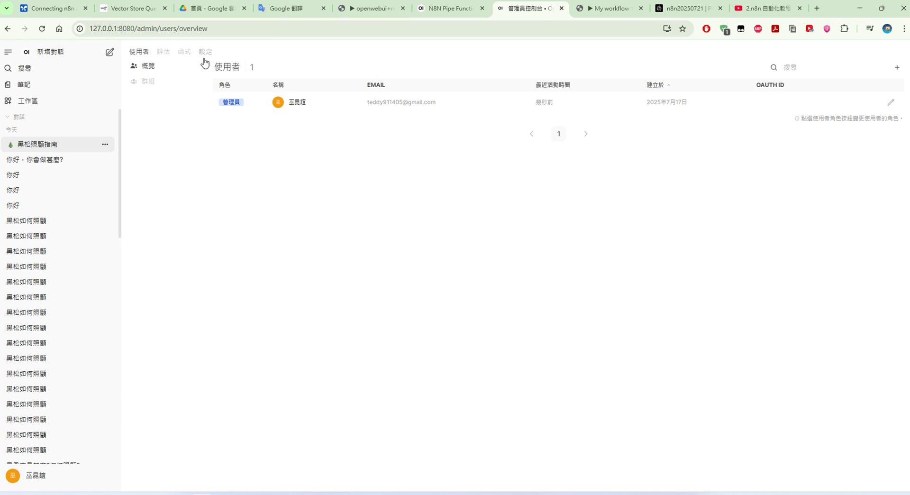
{"action": "left_click", "coordinate": [186, 52]}
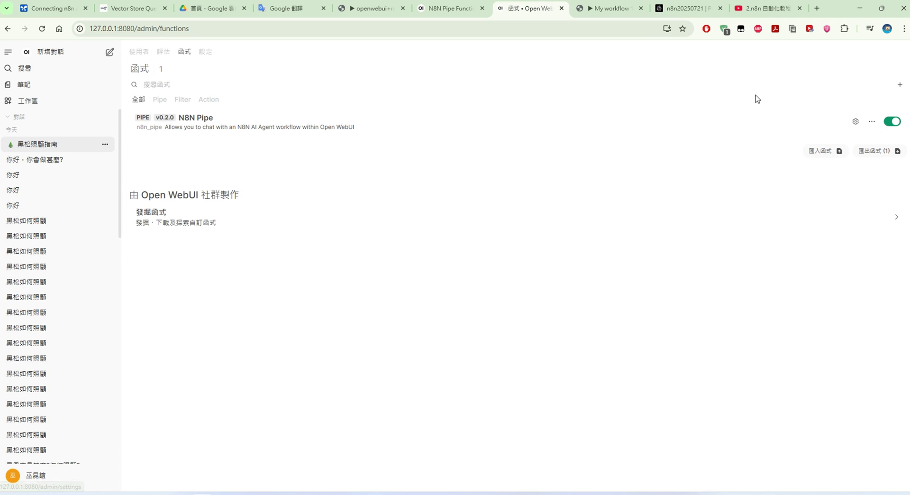
{"action": "left_click", "coordinate": [852, 121]}
Step: Switch to the openwebui+rag copy workflow editor in n8n and copy the Webhook node's test URL
{"action": "left_click", "coordinate": [374, 8]}
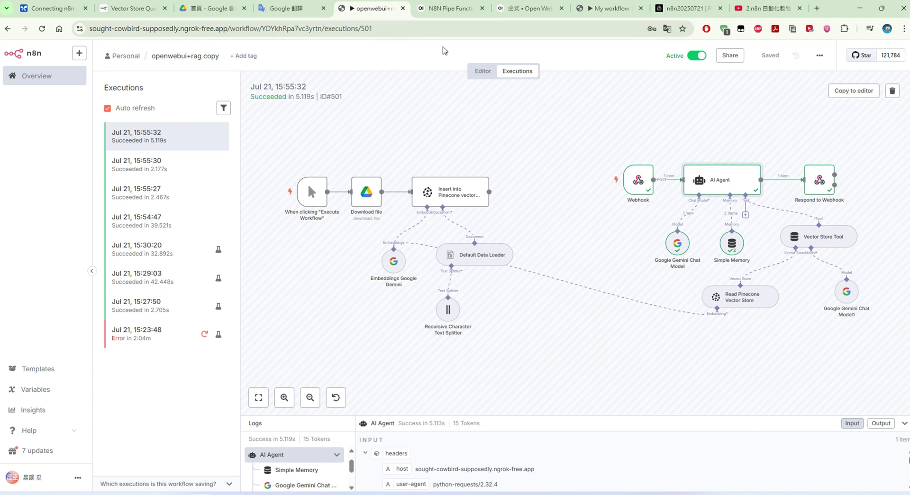
{"action": "left_click", "coordinate": [475, 71]}
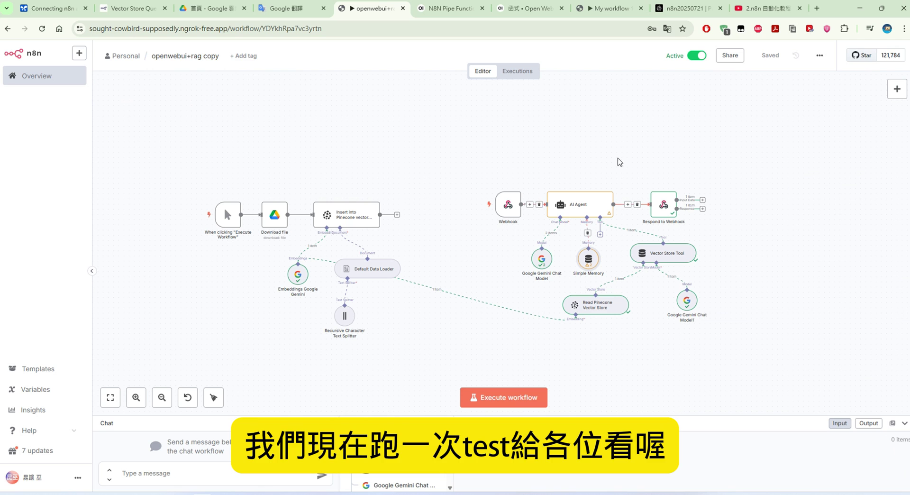
{"action": "double_click", "coordinate": [502, 205]}
{"action": "left_click", "coordinate": [299, 145]}
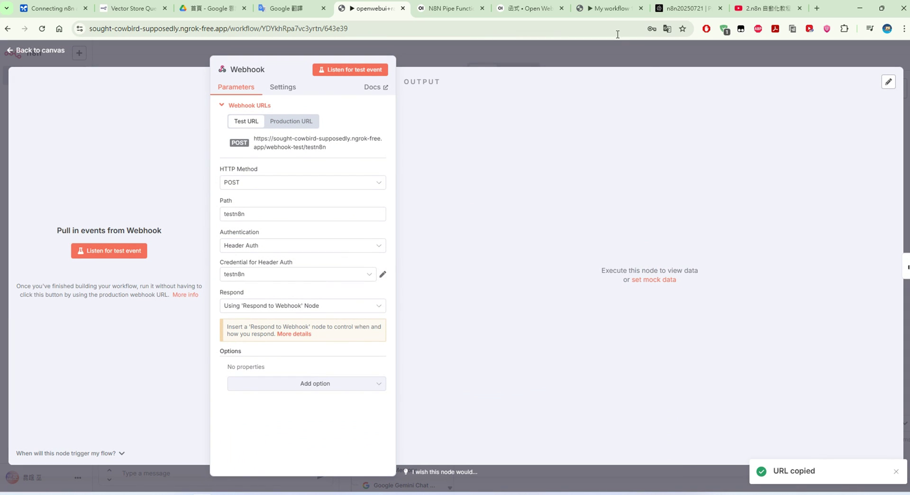
Step: Replace N8N Pipe's N8N Url with the copied test URL, save the valves and reopen the 黑松照顧指南 chat
{"action": "left_click", "coordinate": [544, 7]}
{"action": "left_click_drag", "start_coordinate": [516, 174], "coordinate": [408, 151]}
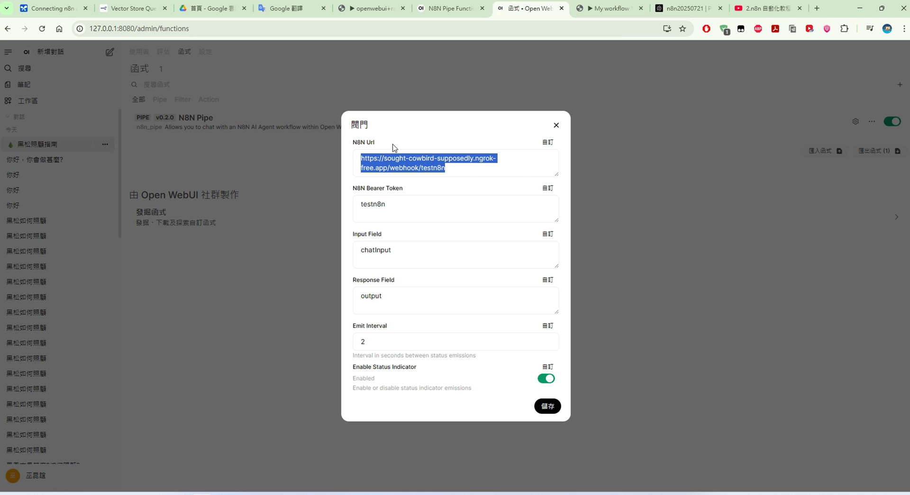
{"action": "right_click", "coordinate": [423, 161]}
{"action": "left_click", "coordinate": [503, 223]}
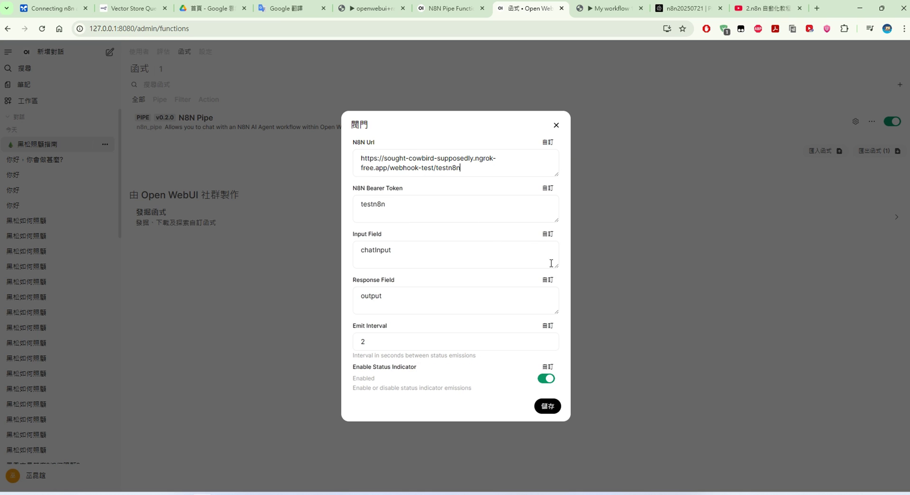
{"action": "left_click", "coordinate": [548, 405]}
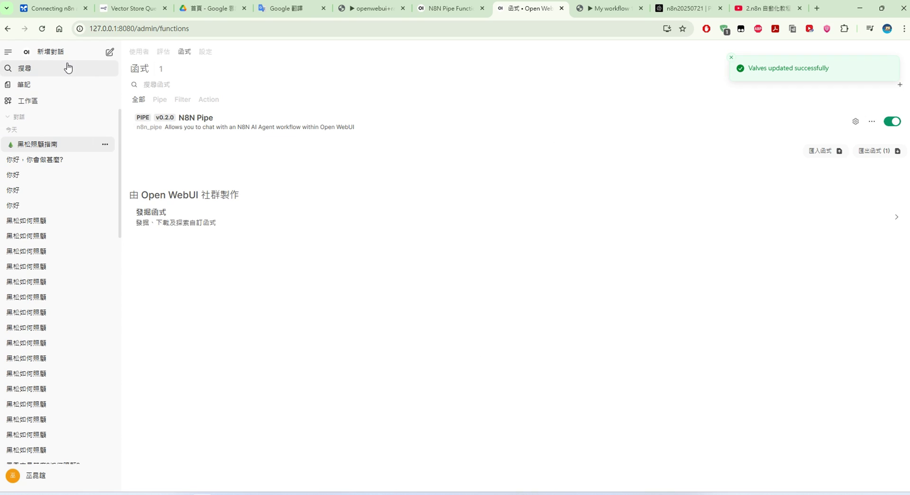
{"action": "left_click", "coordinate": [56, 145]}
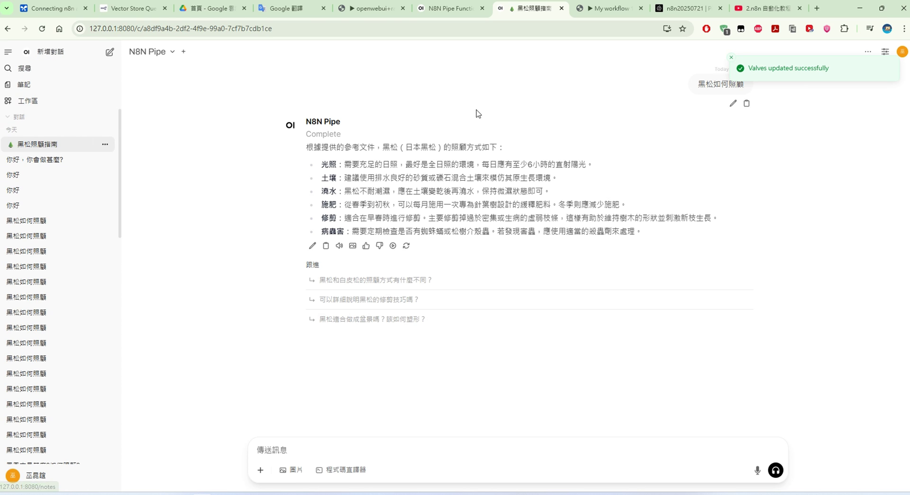
Step: Close the Webhook node in n8n and execute the openwebui+rag copy workflow to listen for a test event
{"action": "left_click", "coordinate": [372, 8]}
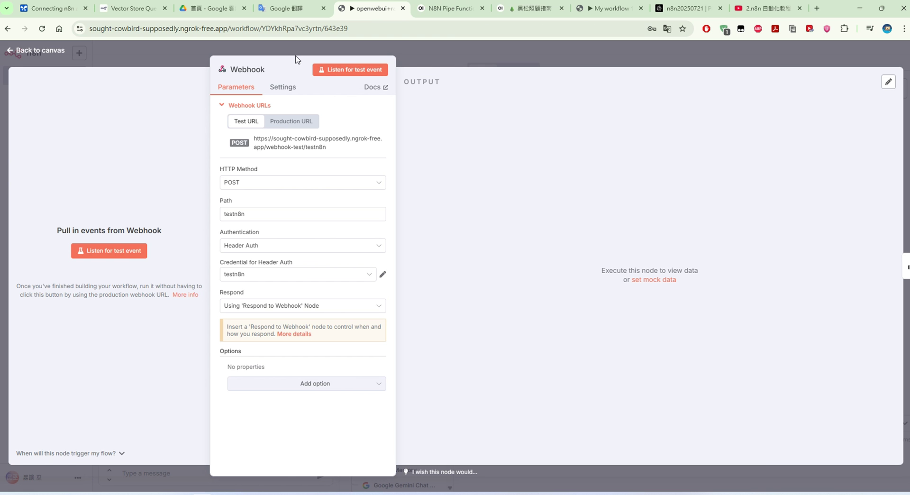
{"action": "left_click", "coordinate": [29, 50]}
{"action": "scroll", "coordinate": [639, 382], "scroll_direction": "up", "scroll_amount": 2}
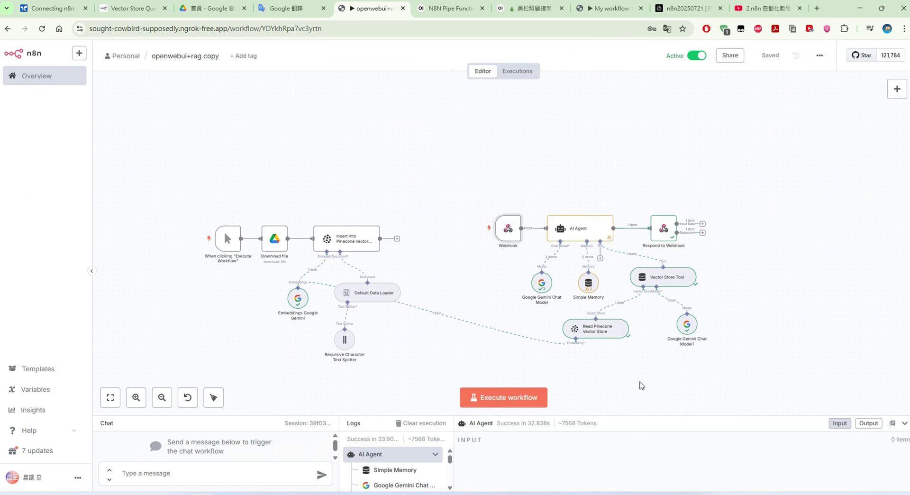
{"action": "scroll", "coordinate": [641, 385], "scroll_direction": "down", "scroll_amount": 1}
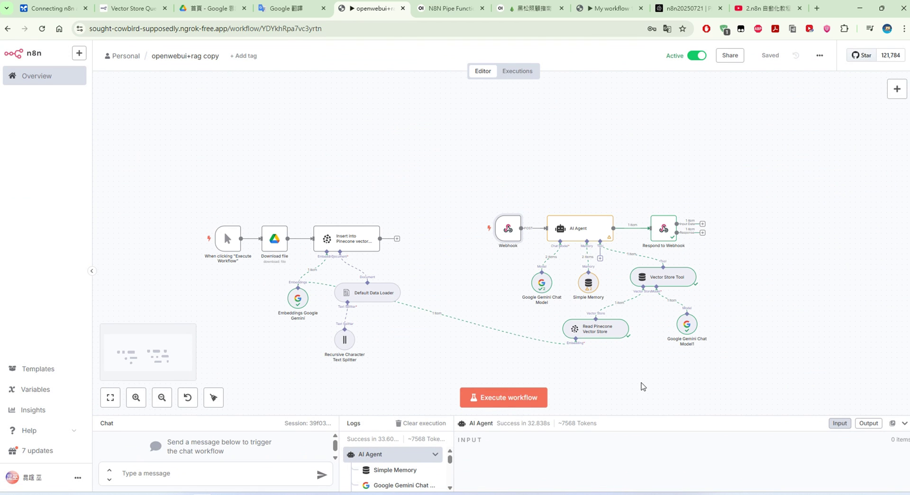
{"action": "left_click", "coordinate": [136, 397]}
{"action": "left_click", "coordinate": [136, 397]}
{"action": "scroll", "coordinate": [490, 372], "scroll_direction": "down", "scroll_amount": 3}
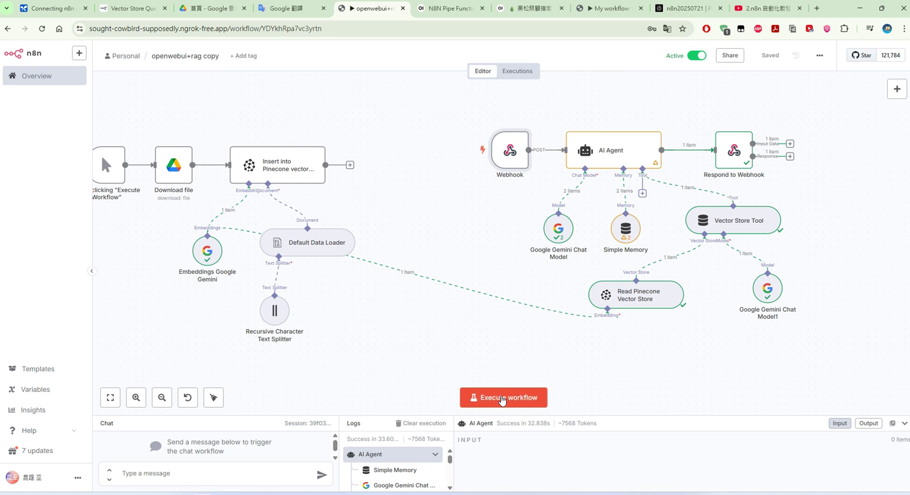
{"action": "left_click", "coordinate": [504, 398]}
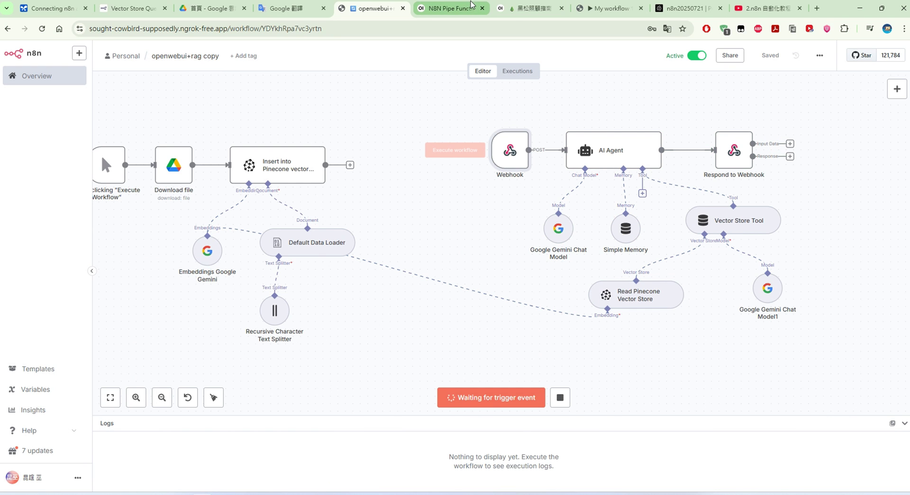
Step: Send the question 鳳凰木如何照顧 to N8N Pipe in the Open WebUI chat and minimize the on-screen keyboard
{"action": "left_click", "coordinate": [533, 8]}
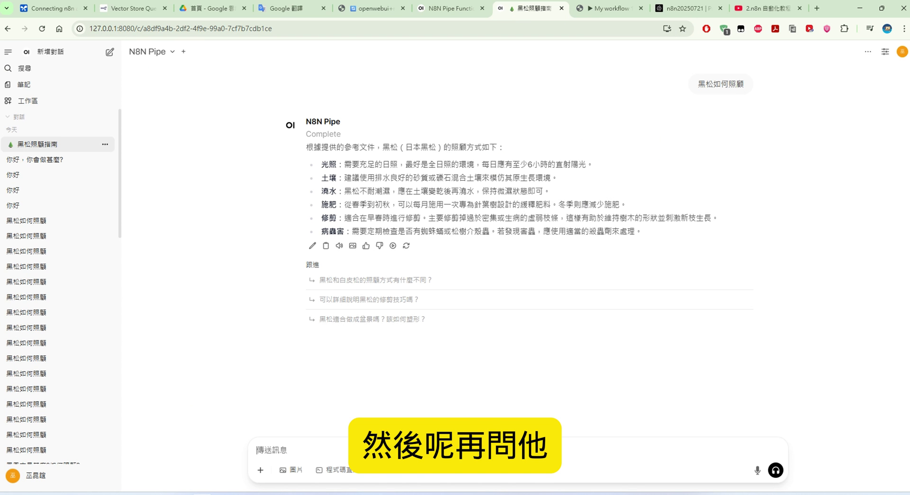
{"action": "type", "text": "鳳凰木如何照顧"}
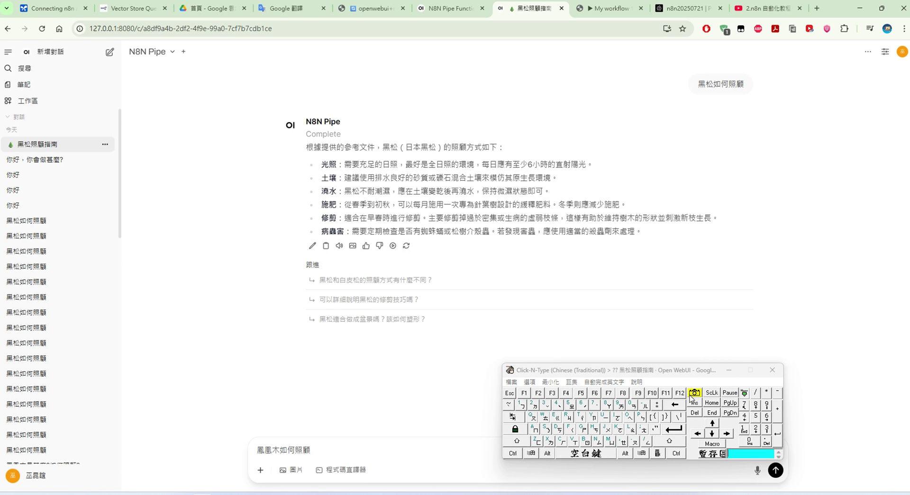
{"action": "left_click", "coordinate": [684, 428]}
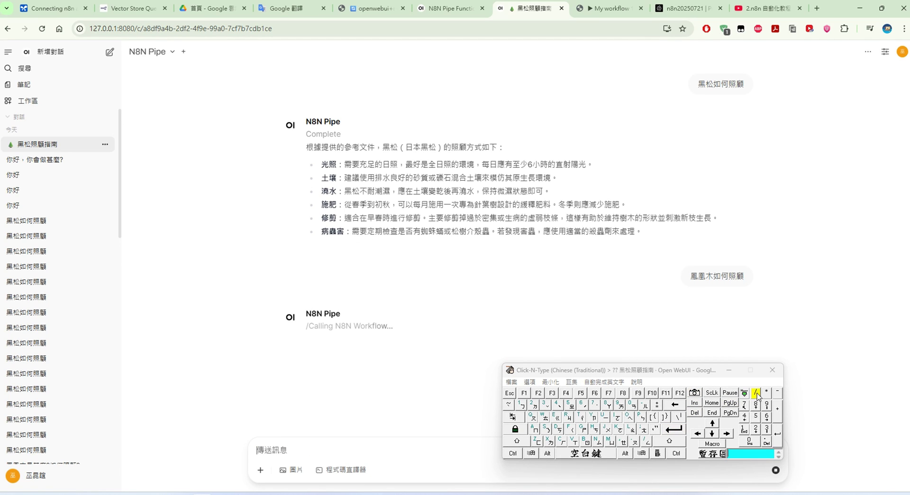
{"action": "left_click", "coordinate": [734, 364]}
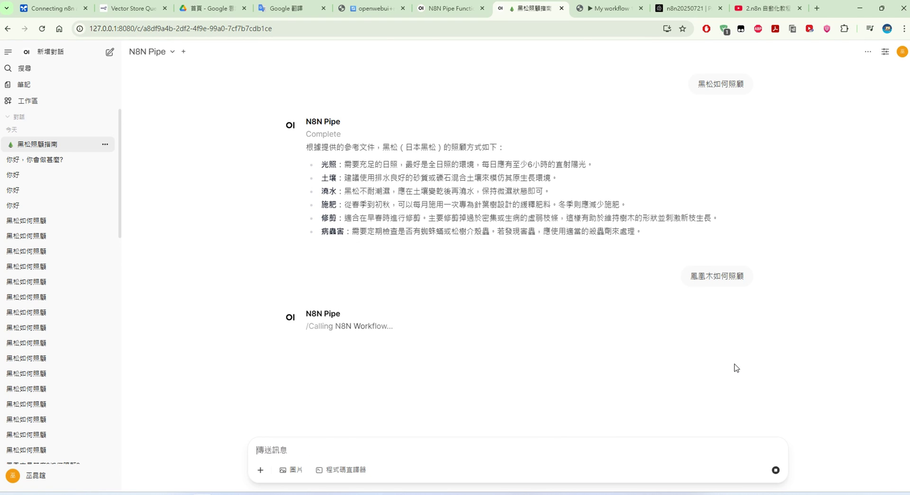
Step: Check the workflow's test run and compare N8N Pipe's 鳳凰木 answer with the source text in 新增 文字文件 (2).txt
{"action": "left_click", "coordinate": [369, 10]}
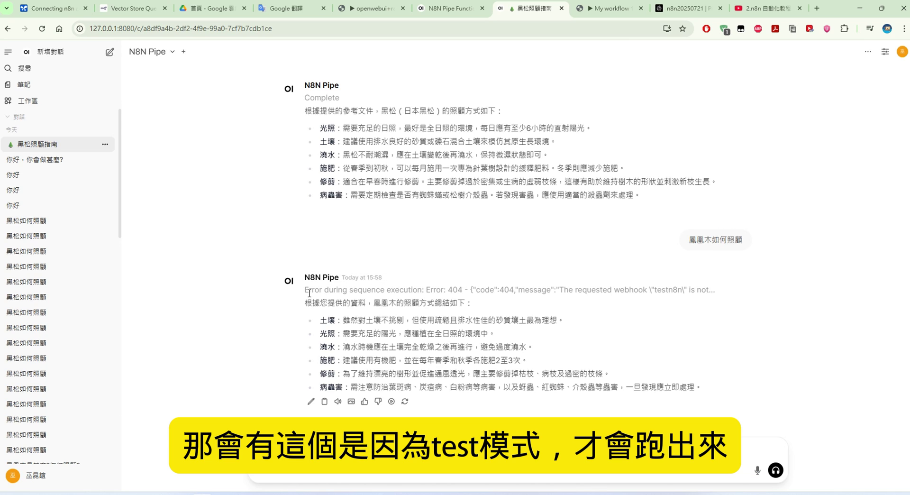
{"action": "left_click_drag", "start_coordinate": [306, 290], "coordinate": [753, 293]}
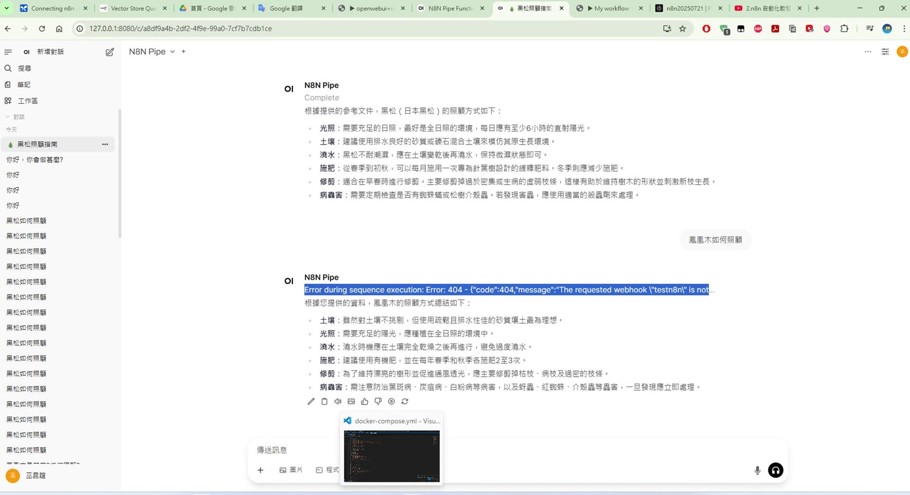
{"action": "left_click", "coordinate": [396, 493]}
{"action": "scroll", "coordinate": [667, 276], "scroll_direction": "down", "scroll_amount": 3}
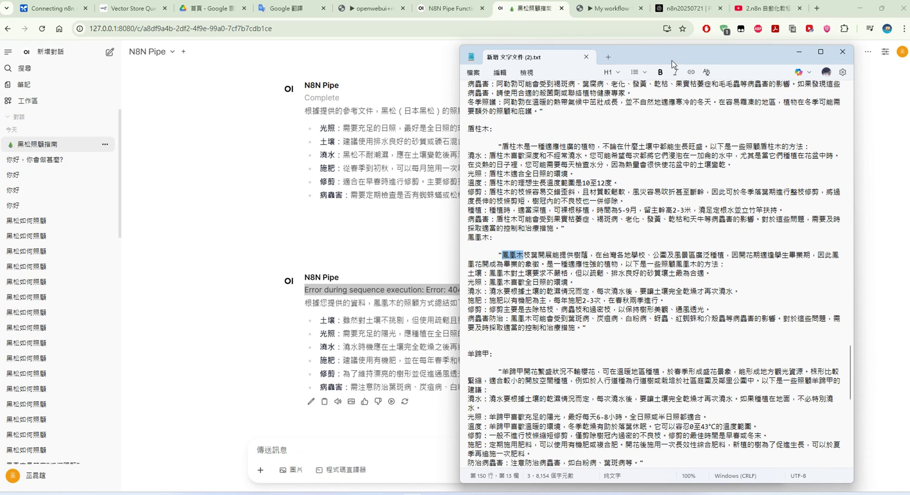
{"action": "left_click_drag", "start_coordinate": [662, 60], "coordinate": [759, 56]}
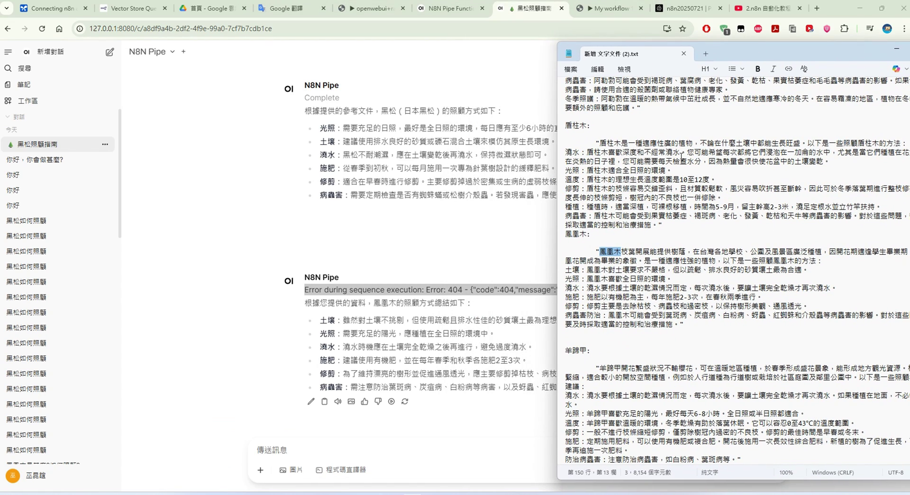
{"action": "mouse_move", "coordinate": [602, 306]}
{"action": "left_mouse_down"}
{"action": "mouse_move", "coordinate": [694, 305]}
{"action": "mouse_move", "coordinate": [657, 324]}
{"action": "mouse_move", "coordinate": [608, 315]}
{"action": "left_mouse_up"}
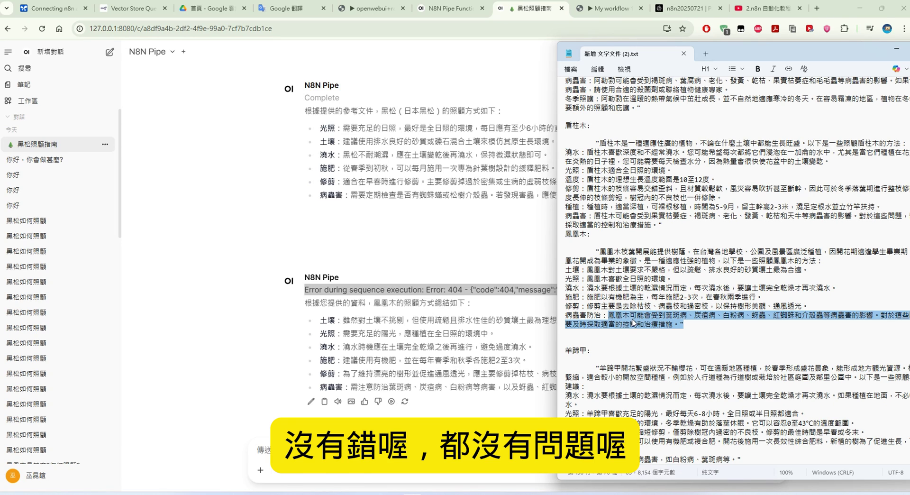
{"action": "left_click", "coordinate": [615, 314]}
{"action": "left_click", "coordinate": [481, 316]}
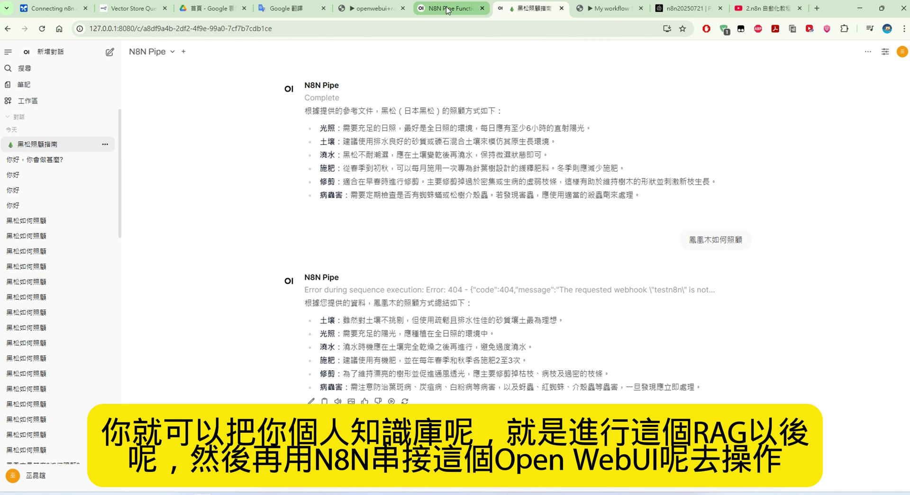
Step: Review the executed workflow alongside the chat answer, and open the Webhook node to examine its authentication settings
{"action": "left_click", "coordinate": [353, 10]}
{"action": "mouse_move", "coordinate": [448, 134]}
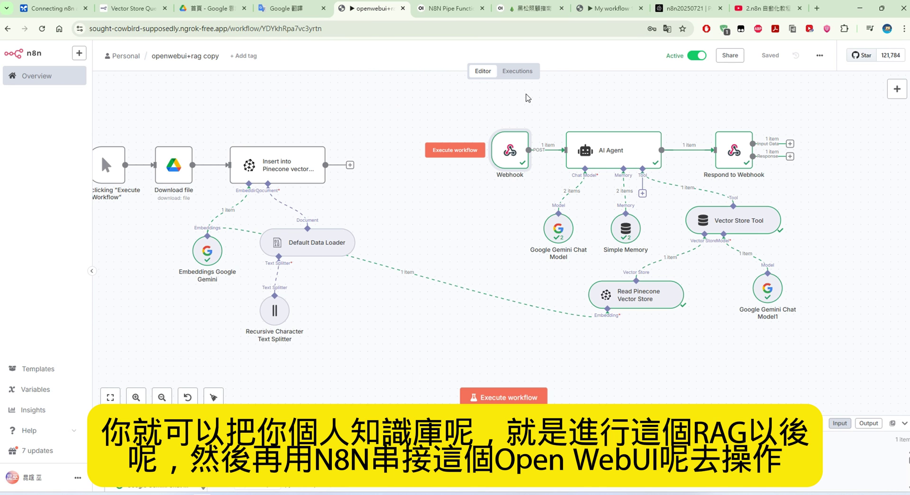
{"action": "left_click", "coordinate": [542, 11]}
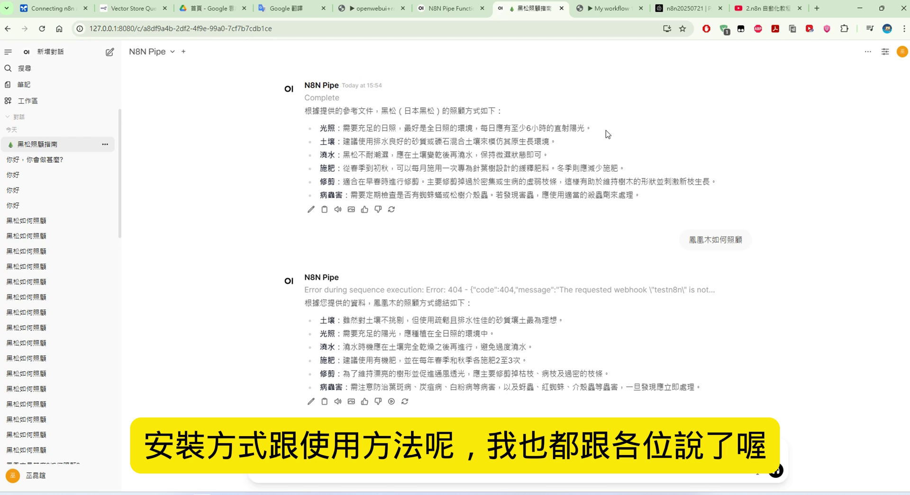
{"action": "left_click", "coordinate": [368, 11]}
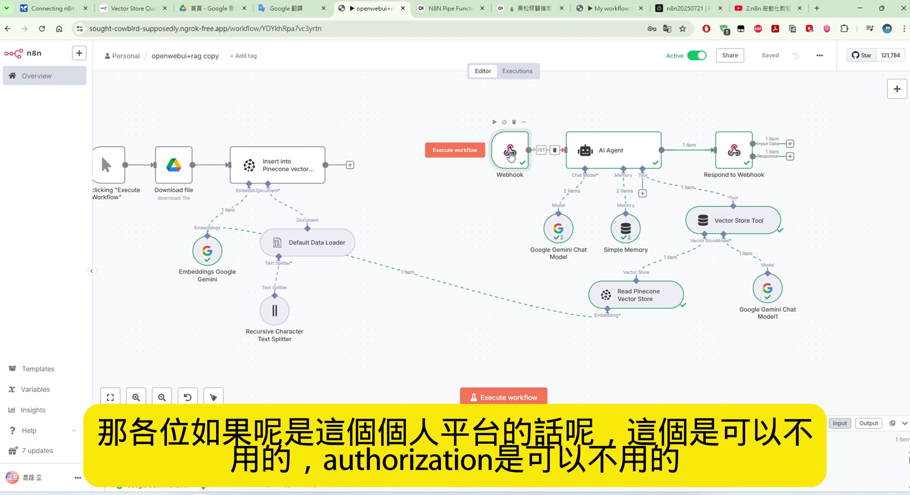
{"action": "double_click", "coordinate": [511, 155]}
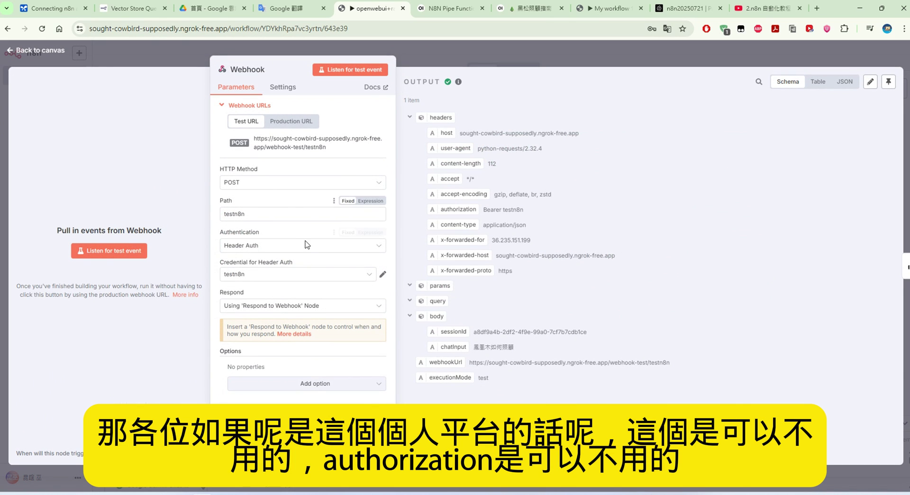
Step: Set the Webhook node's authentication to None and return to the openwebui+rag copy workflow canvas
{"action": "left_click", "coordinate": [307, 244]}
{"action": "left_click", "coordinate": [303, 319]}
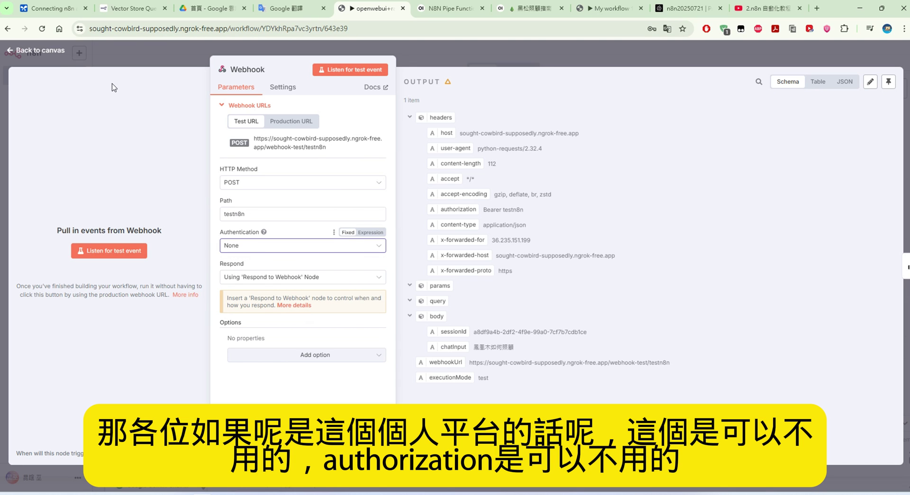
{"action": "left_click", "coordinate": [57, 52]}
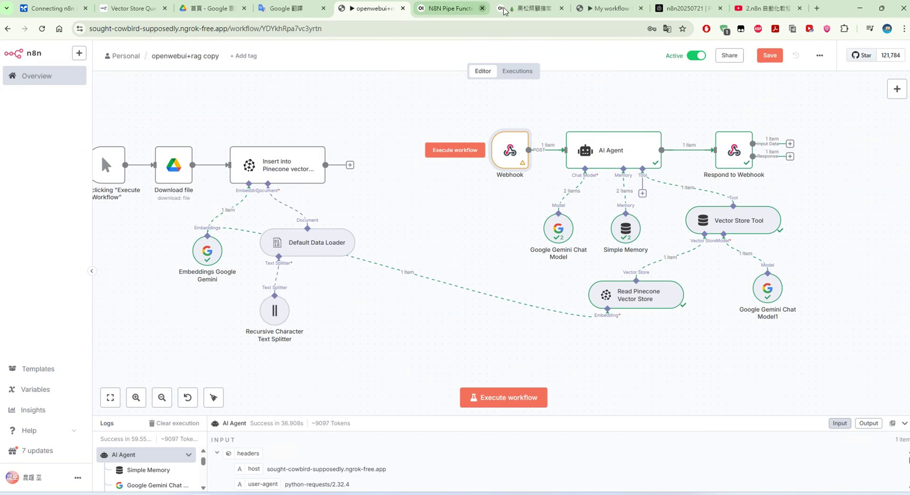
Step: In Open WebUI's admin function settings, reset N8N Pipe's N8N Bearer Token valve to its default and save the valves
{"action": "left_click", "coordinate": [524, 9]}
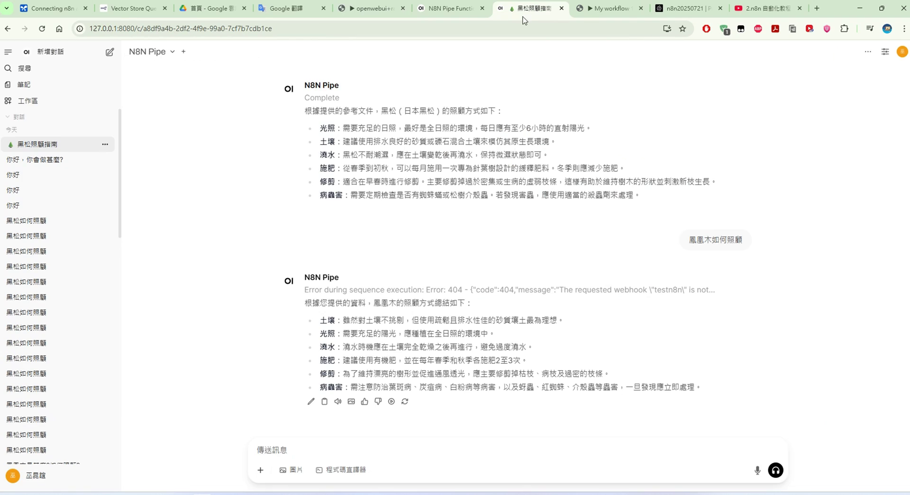
{"action": "left_click", "coordinate": [72, 476]}
{"action": "left_click", "coordinate": [57, 417]}
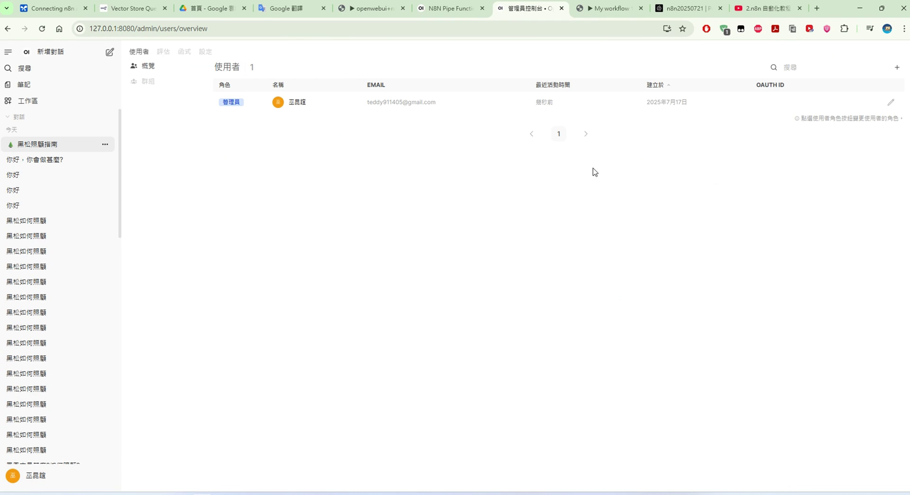
{"action": "left_click", "coordinate": [188, 53]}
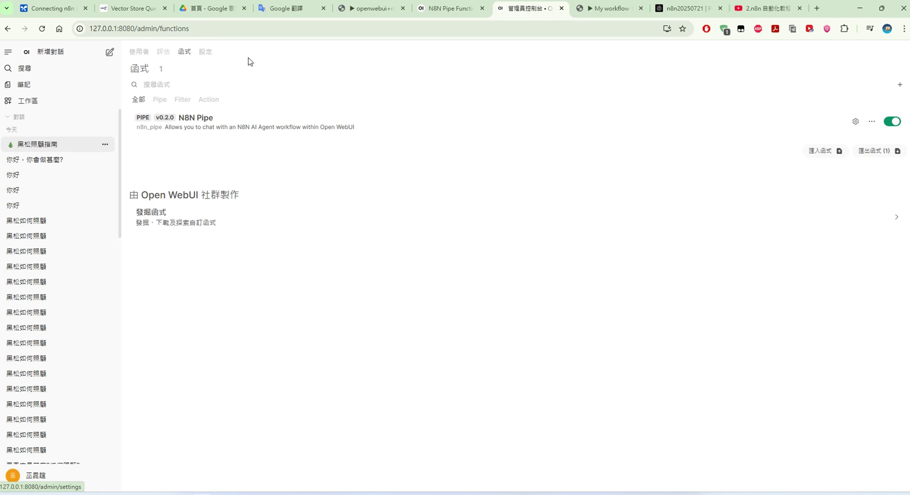
{"action": "left_click", "coordinate": [855, 121]}
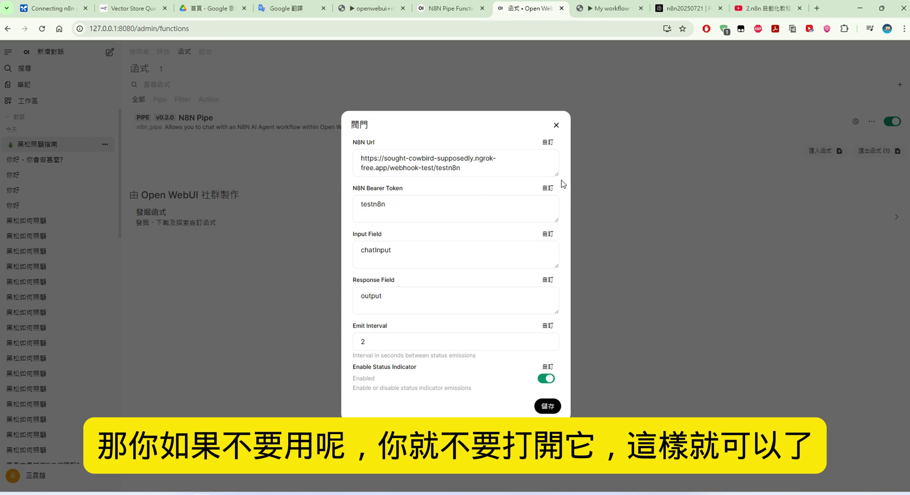
{"action": "left_click", "coordinate": [547, 189]}
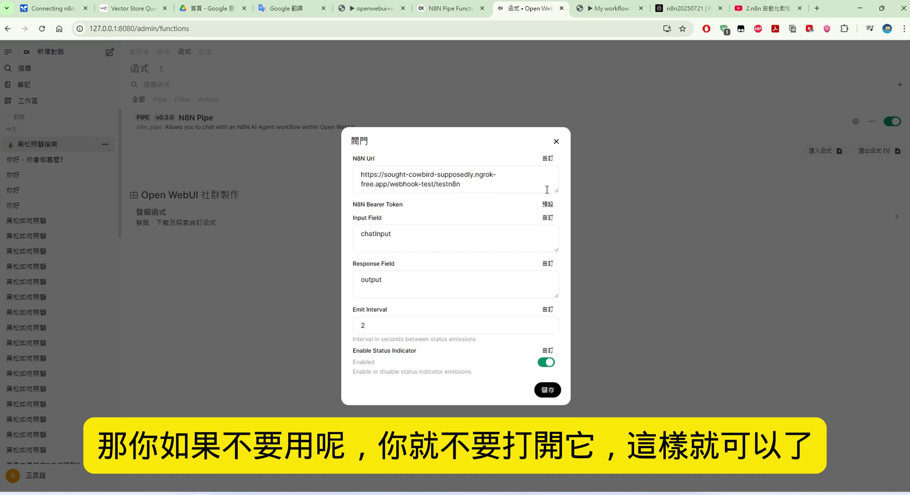
{"action": "left_click", "coordinate": [549, 393]}
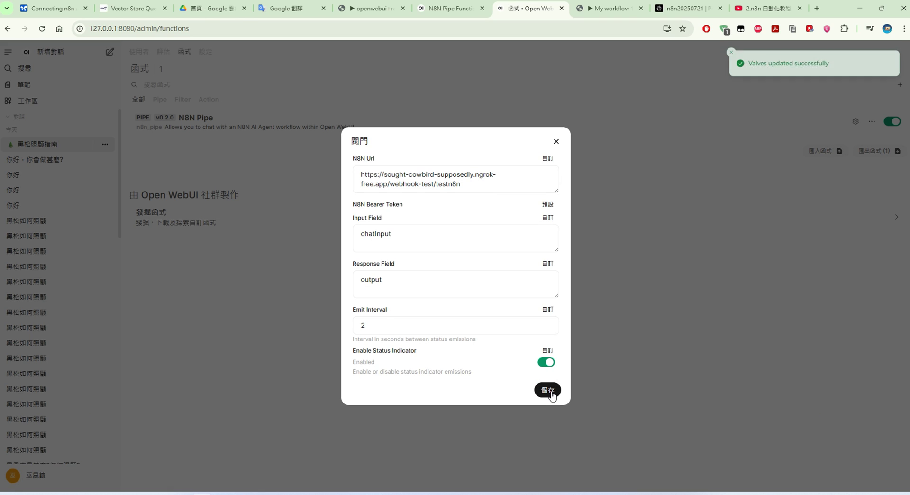